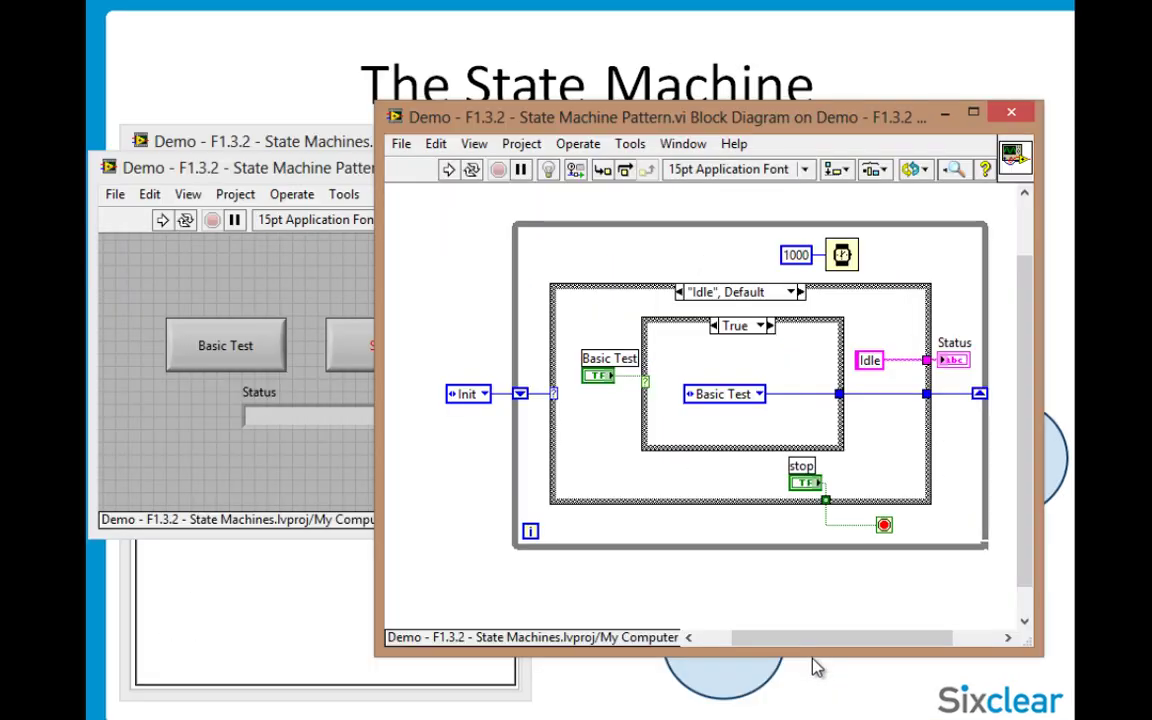
- Close the State Machine Pattern example's front panel and block diagram windows
drag(1000, 580, 450, 202)
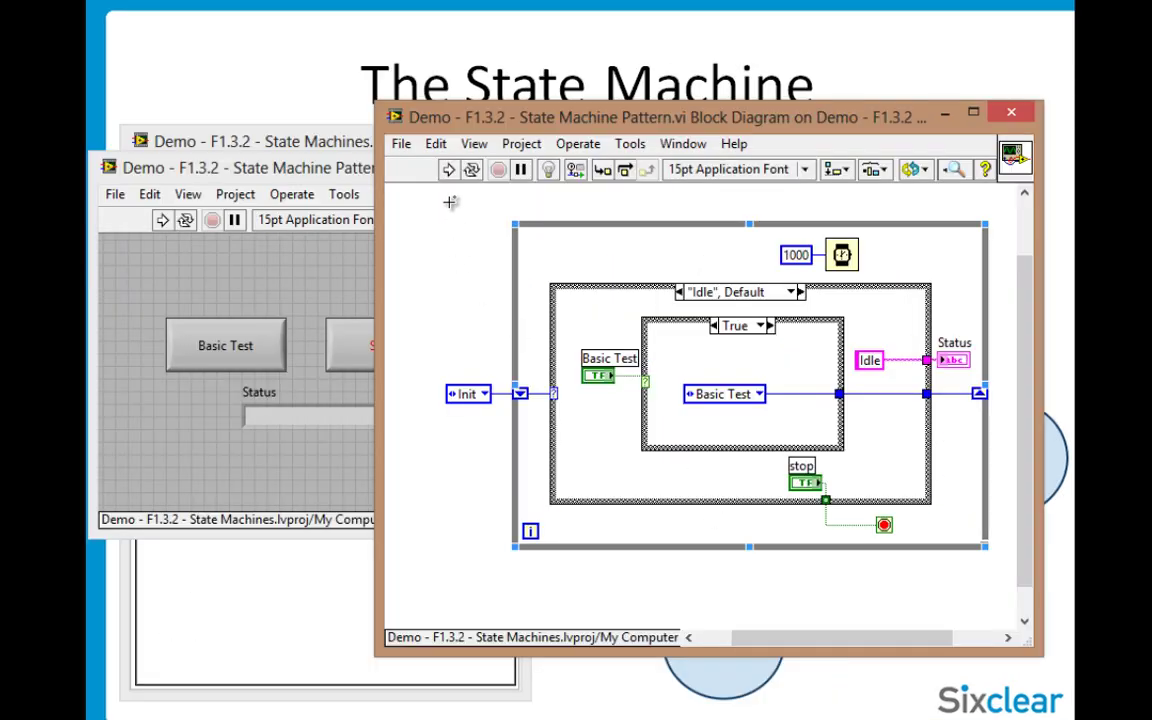
click(345, 162)
click(516, 162)
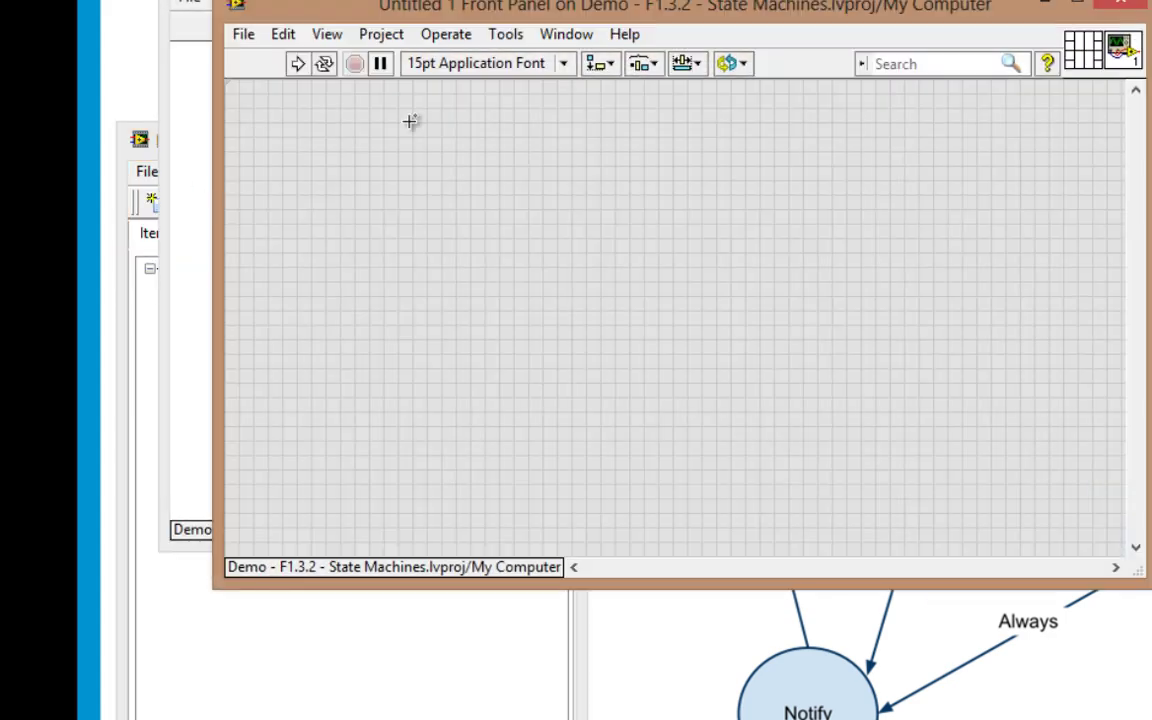
- Save the new VI as Main.vi and bring up its enlarged block diagram
key(ctrl+s)
text(Main)
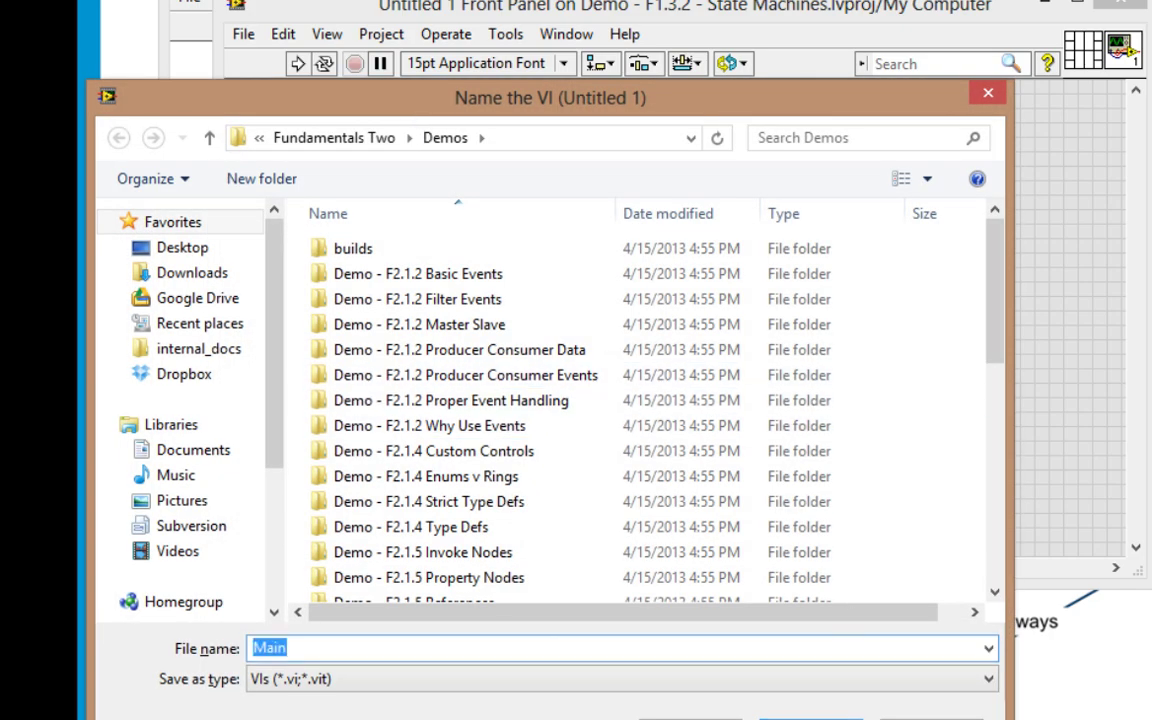
key(Return)
key(ctrl+e)
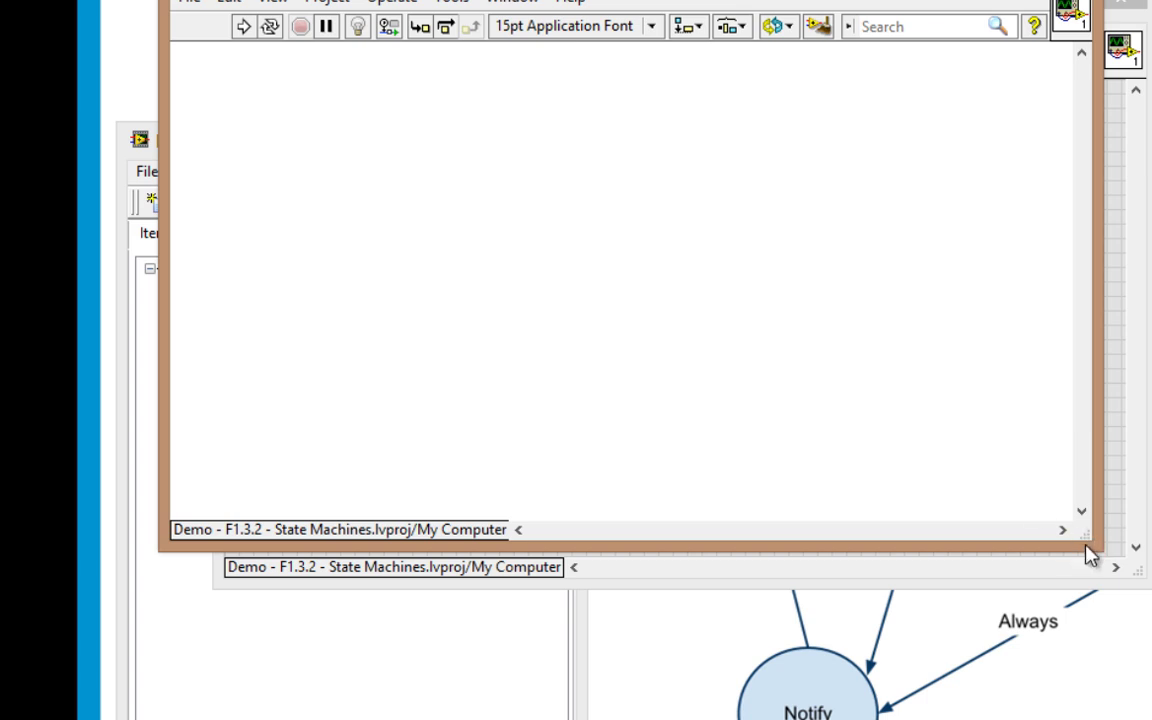
drag(1097, 547, 1150, 690)
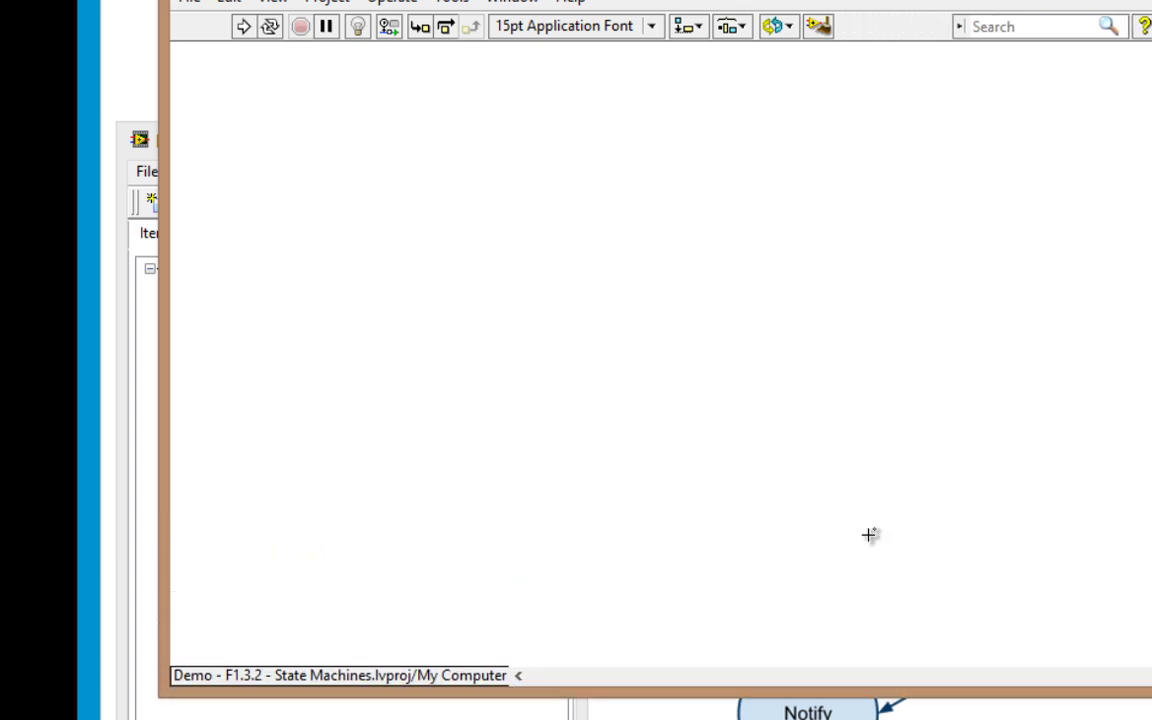
- Draw a While Loop enclosing a Case Structure and add a shift register to the loop
right_click(540, 239)
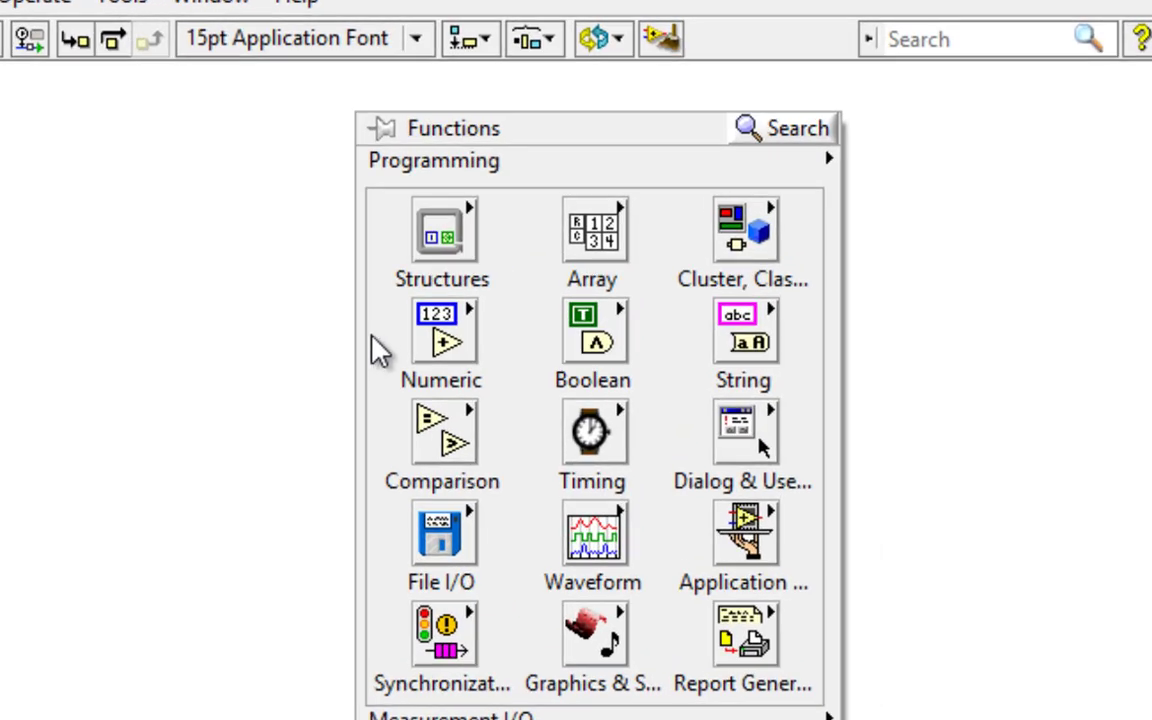
click(778, 376)
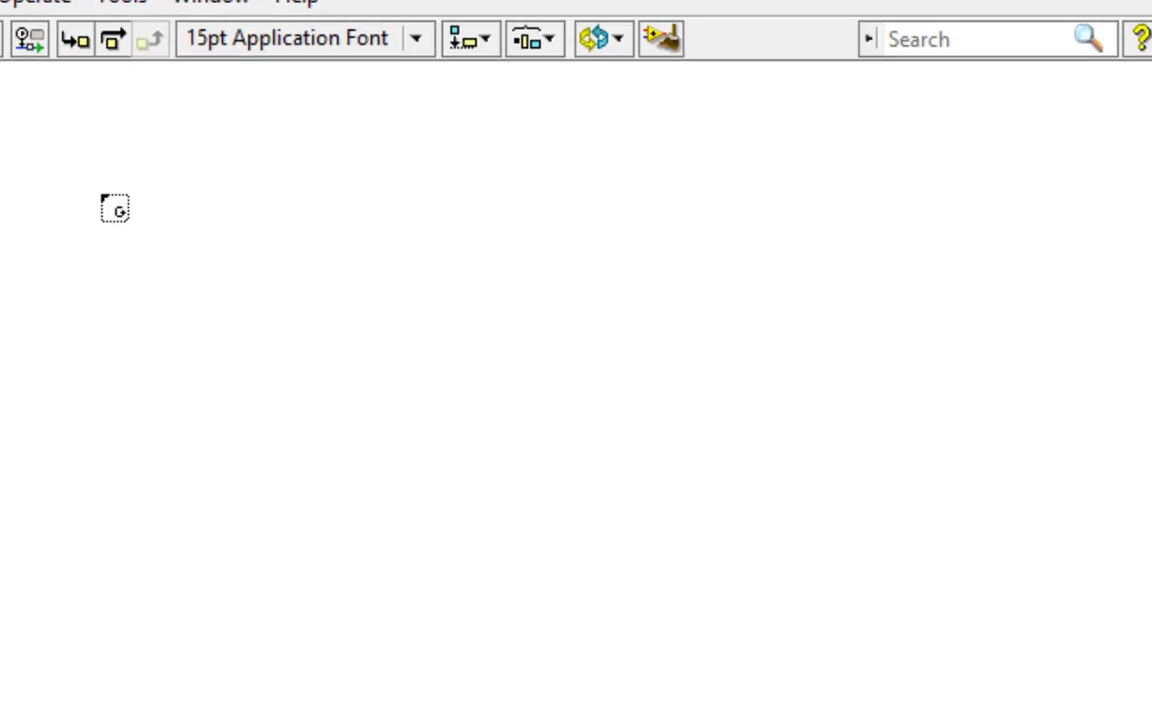
mouse_move(99, 177)
mouse_down()
mouse_move(771, 719)
mouse_move(1002, 719)
mouse_up()
right_click(481, 539)
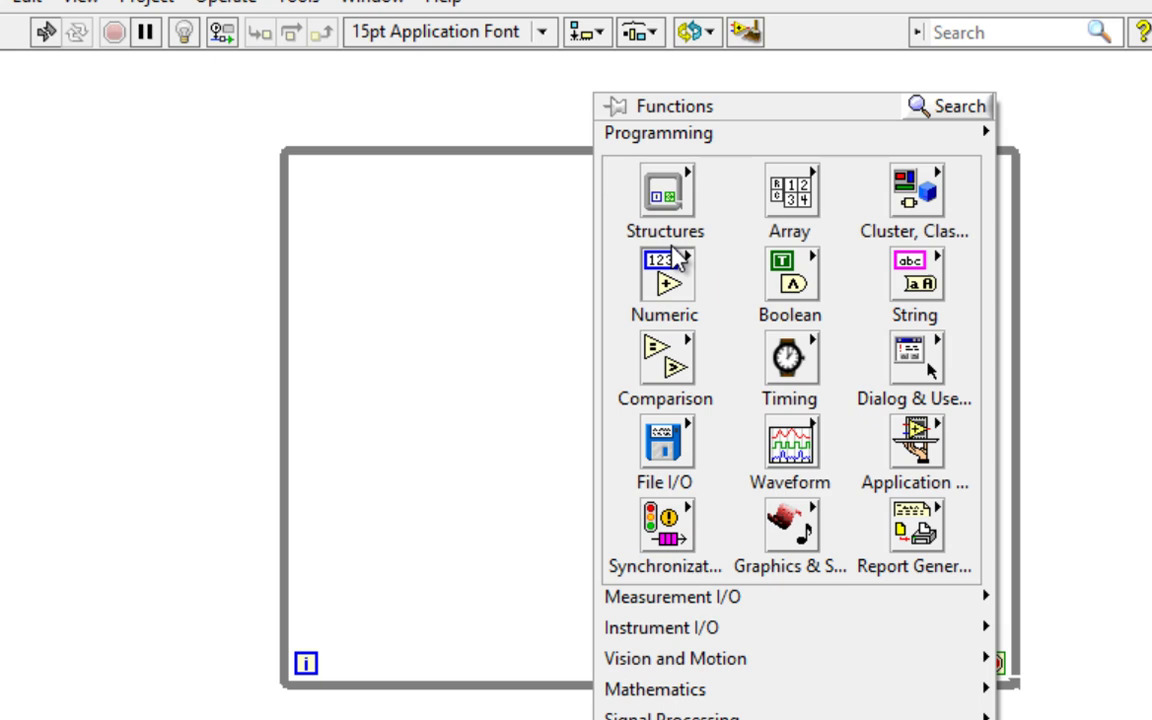
click(789, 335)
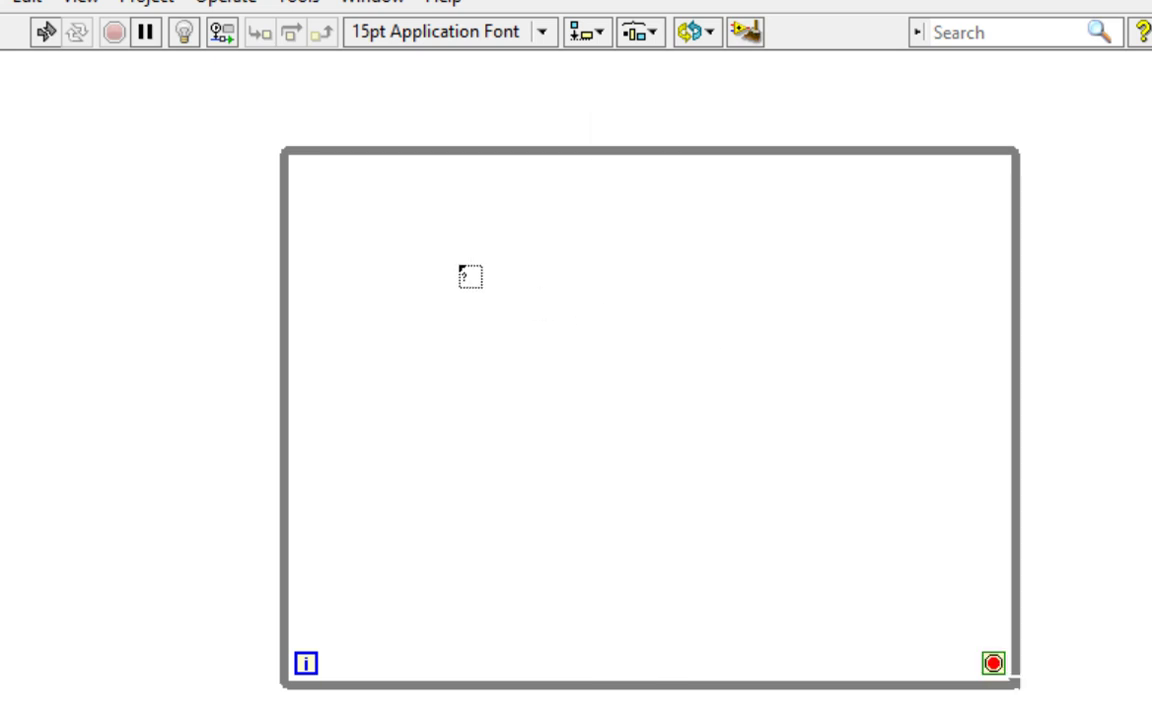
drag(428, 231, 924, 627)
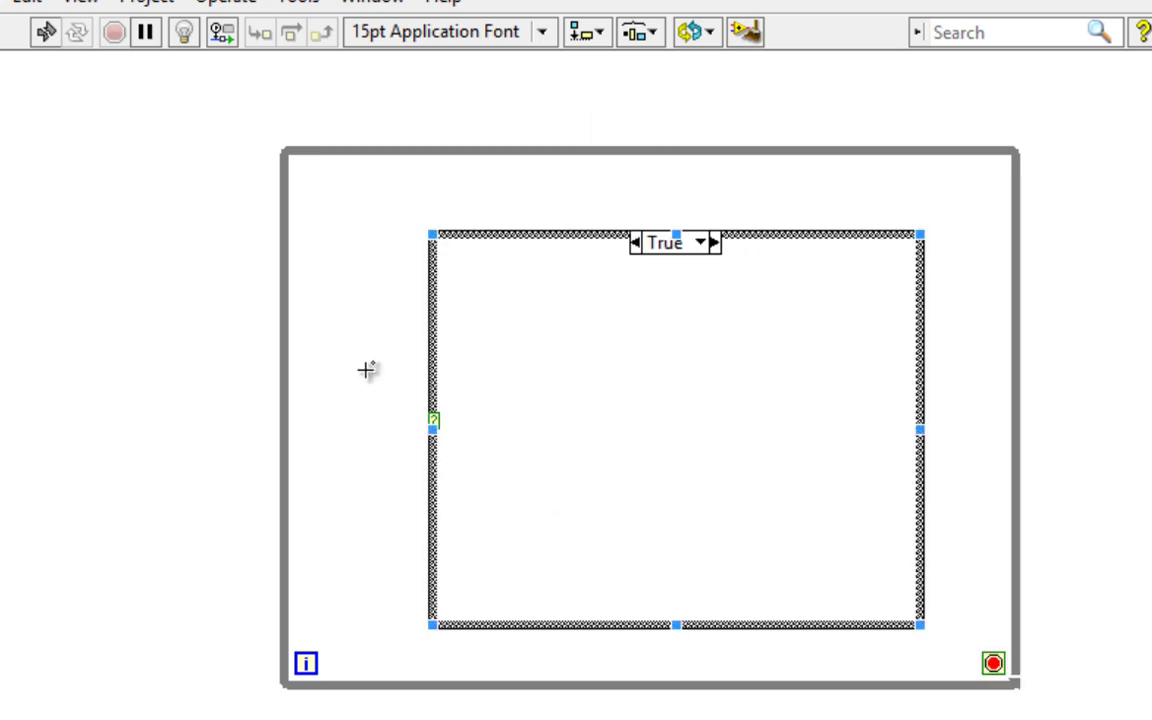
right_click(286, 409)
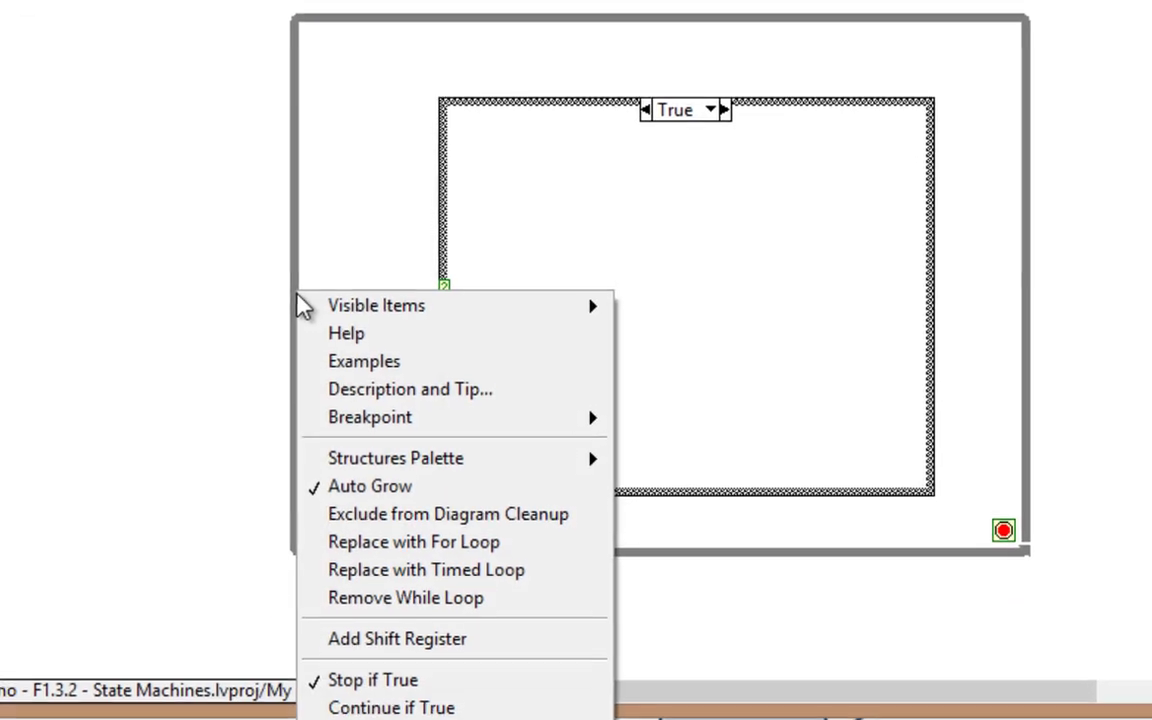
click(440, 610)
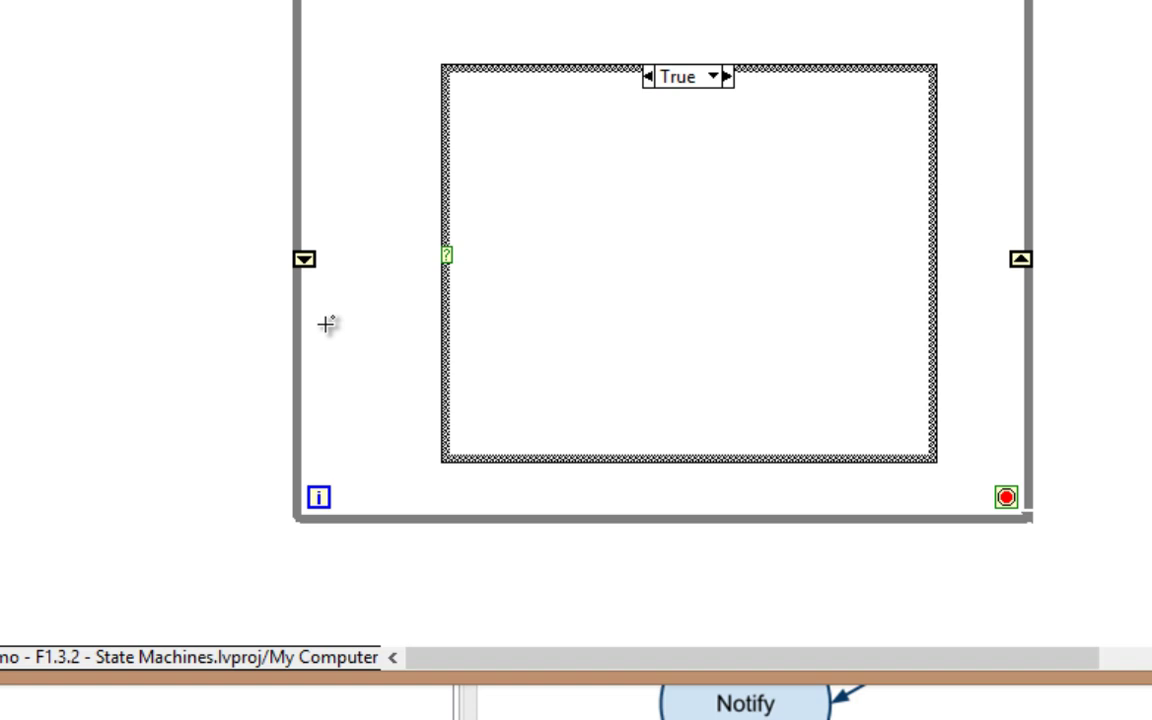
- Place an enum constant left of the While Loop and make it a type definition
right_click(185, 256)
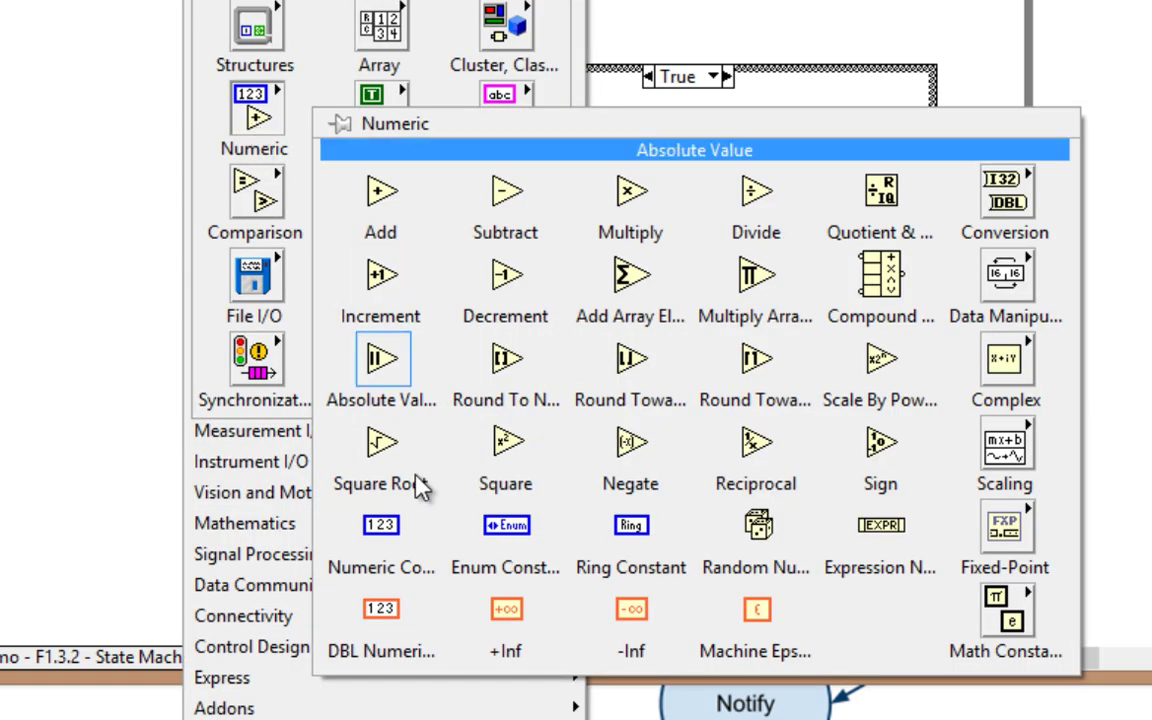
click(515, 528)
click(182, 257)
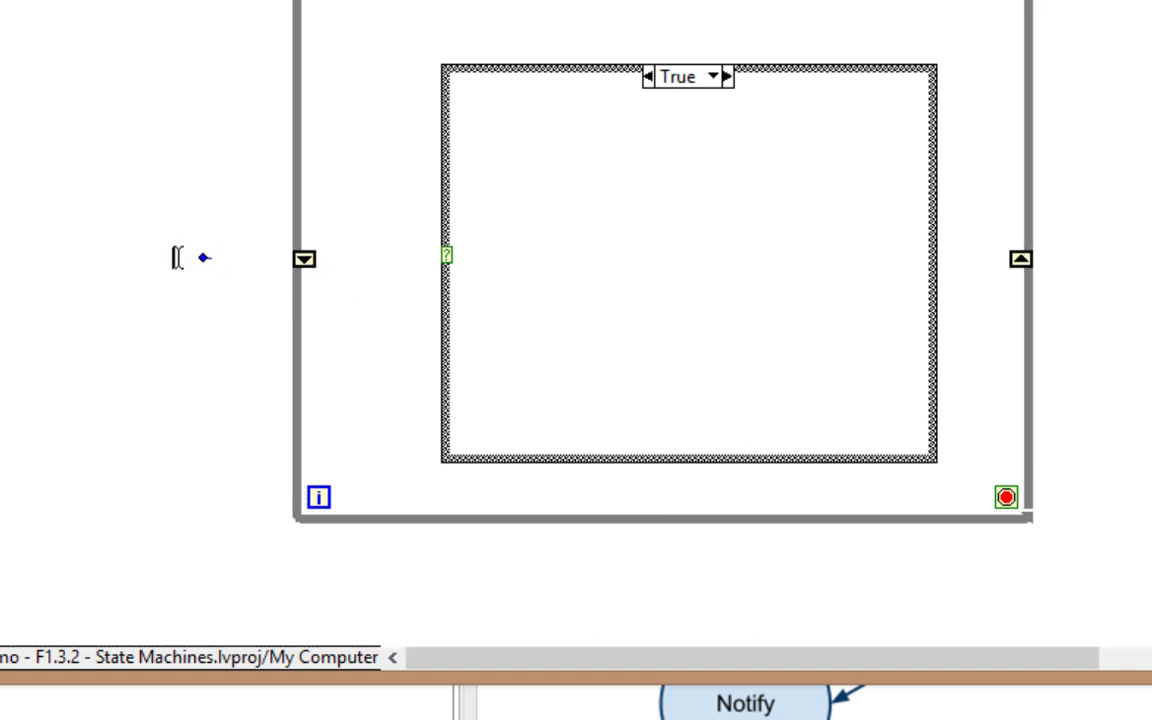
right_click(183, 262)
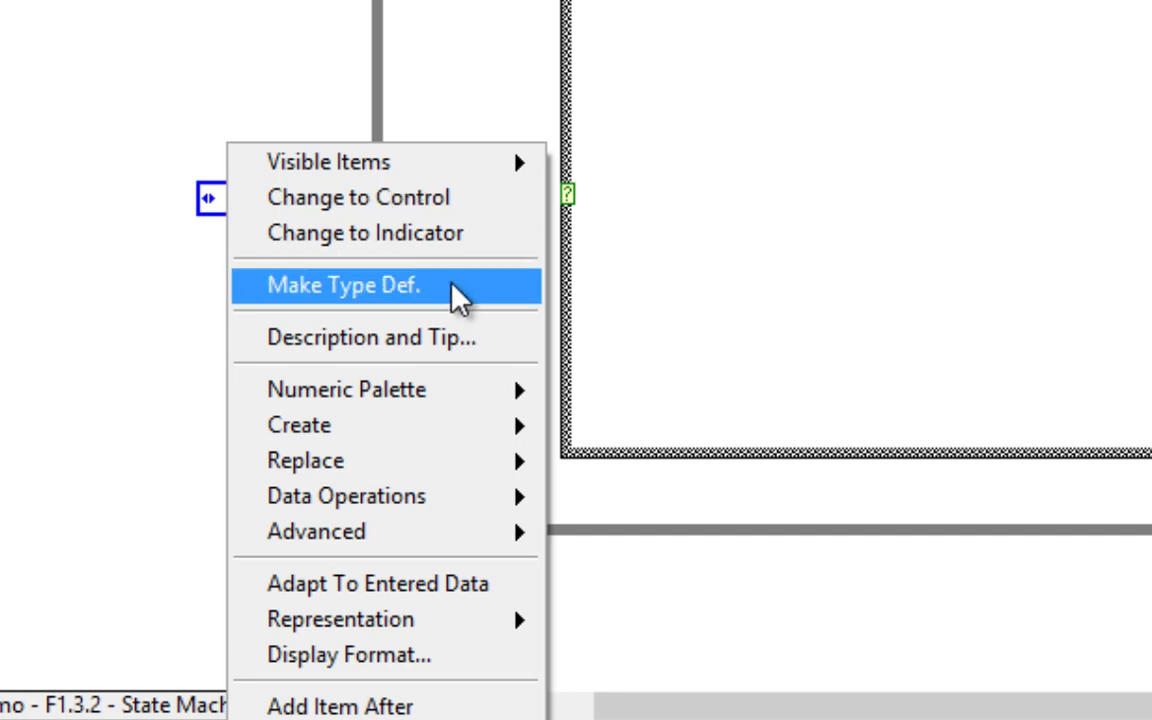
click(452, 284)
- Open the enum's type definition and save it as 'states type def'
right_click(237, 206)
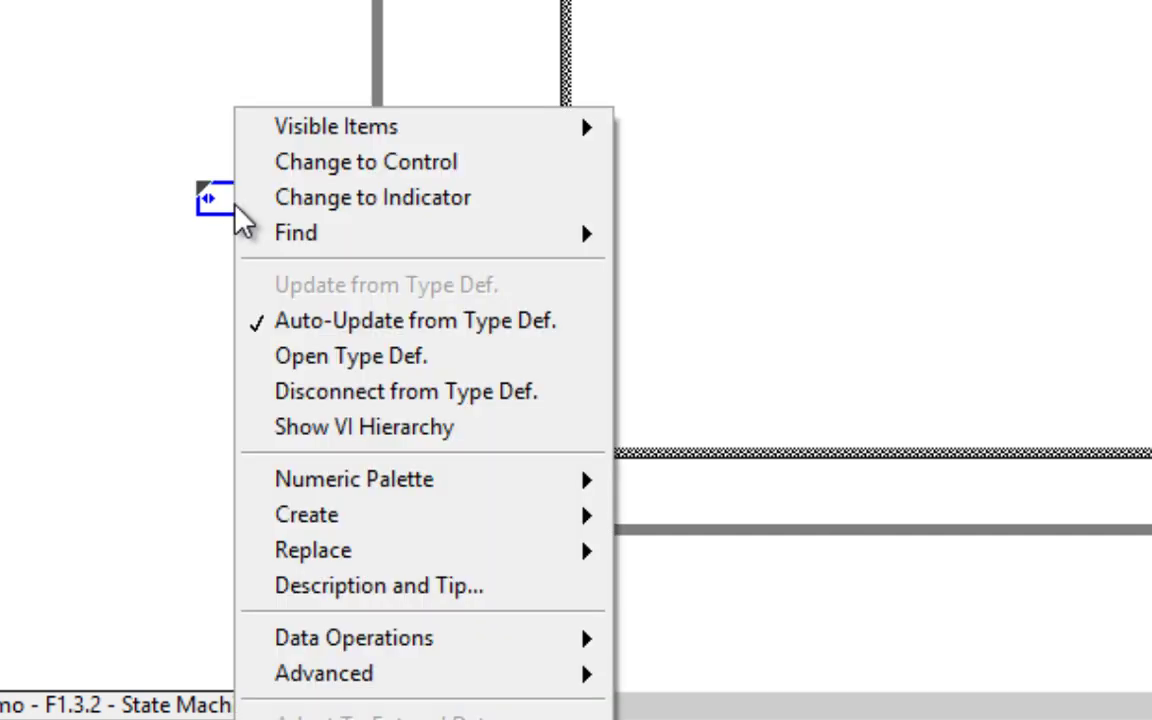
click(428, 358)
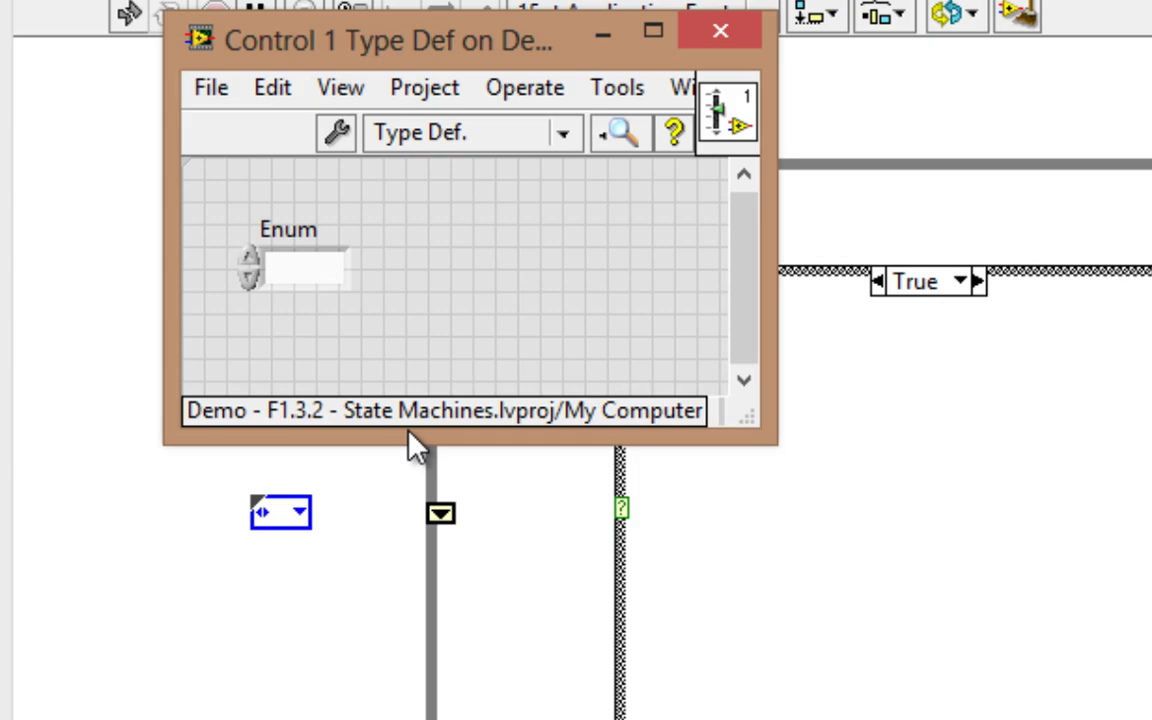
key(ctrl+s)
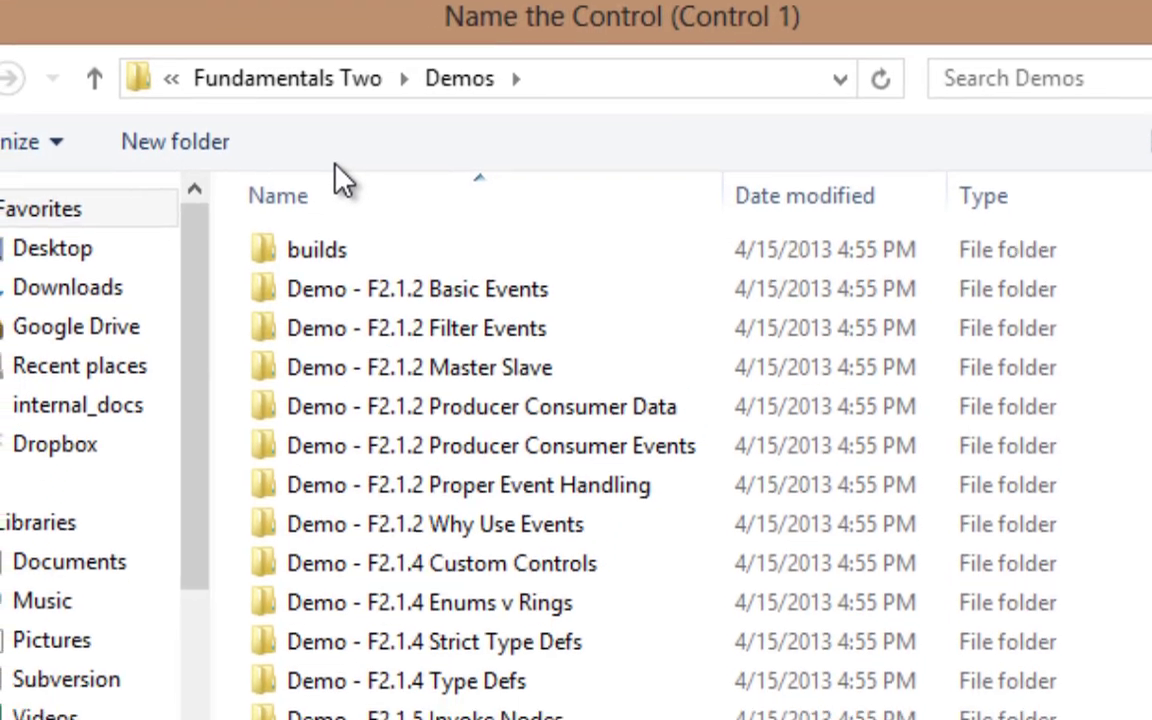
text(states type def)
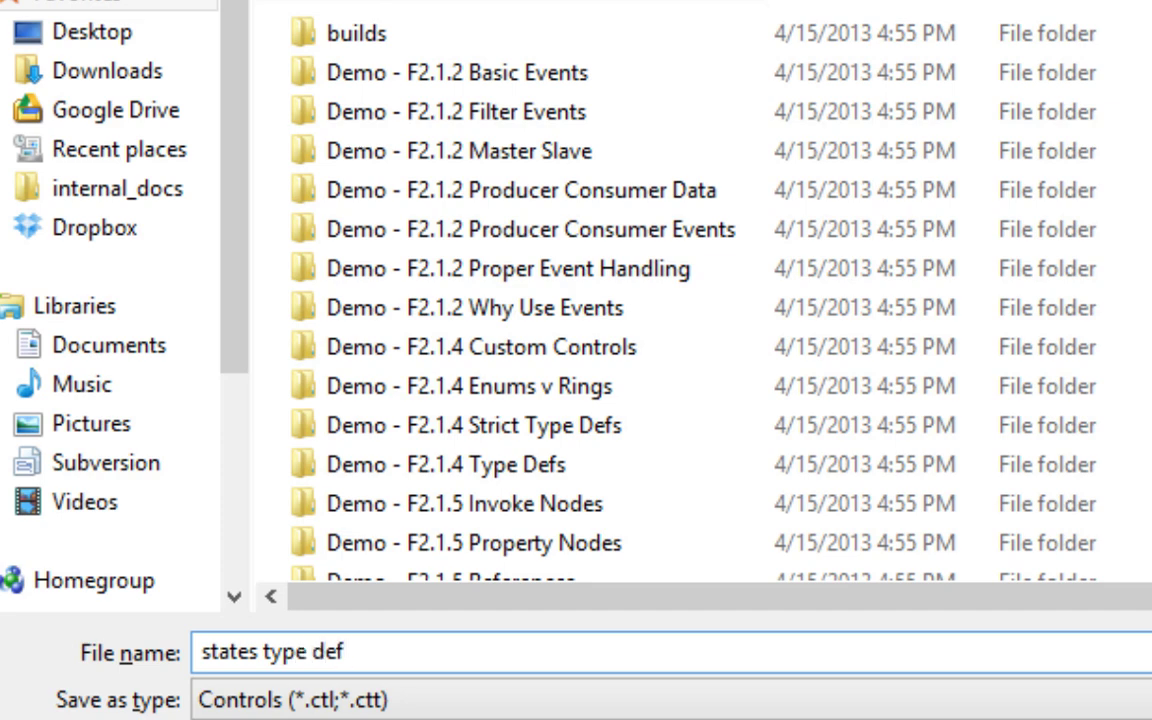
key(Return)
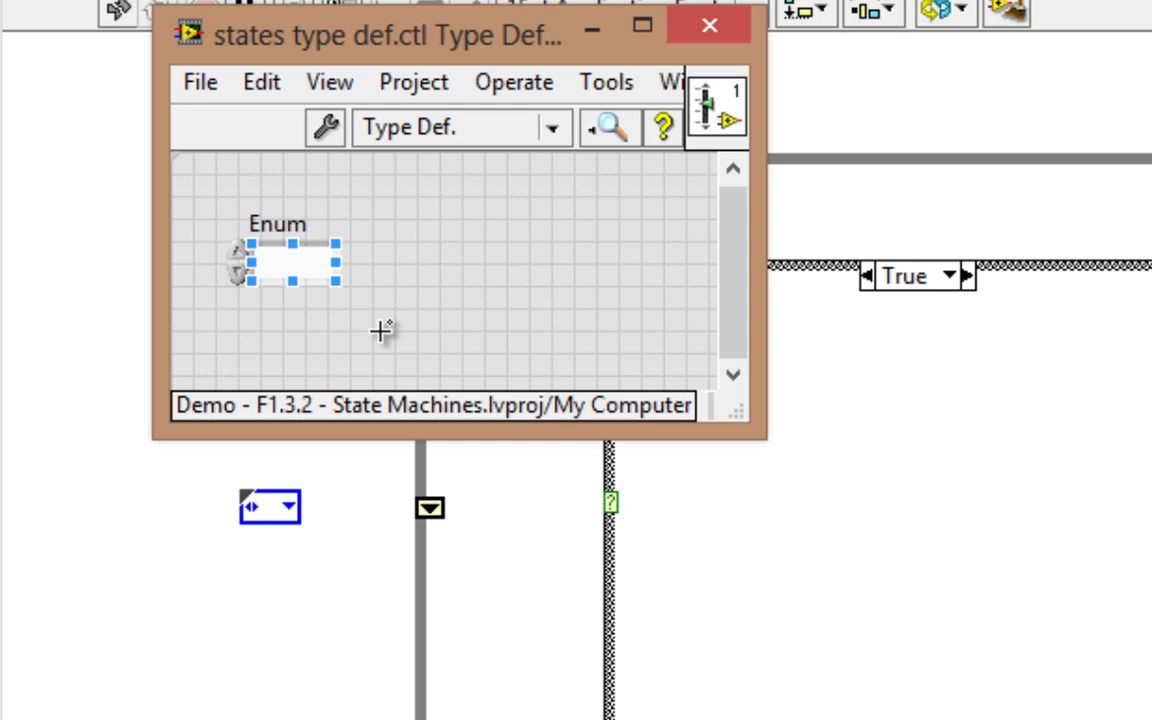
- Open the enum's Edit Items list and enter Init and Idle
right_click(300, 275)
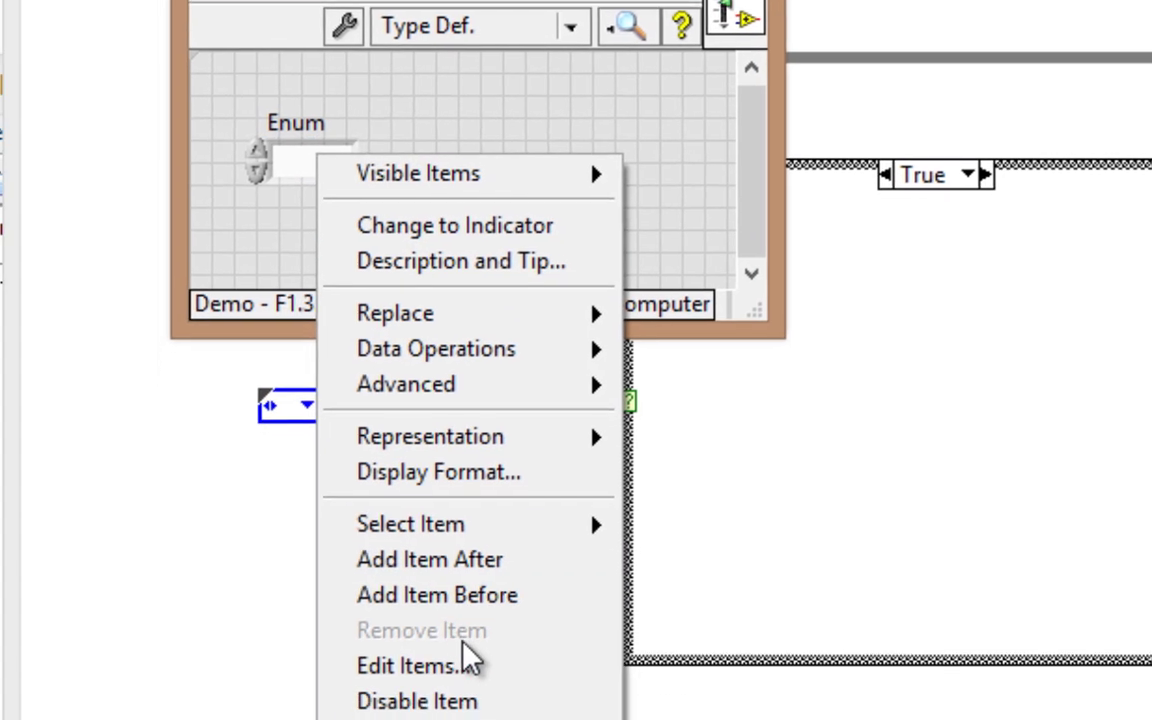
click(497, 600)
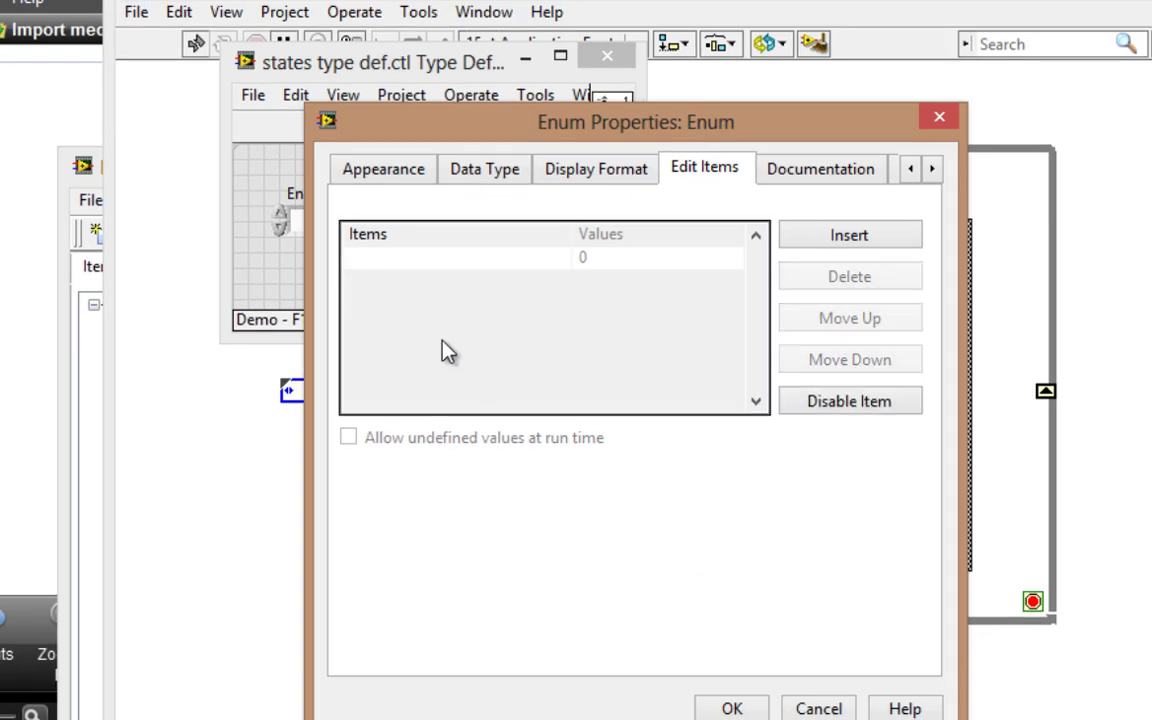
click(387, 260)
text(Init)
key(Return)
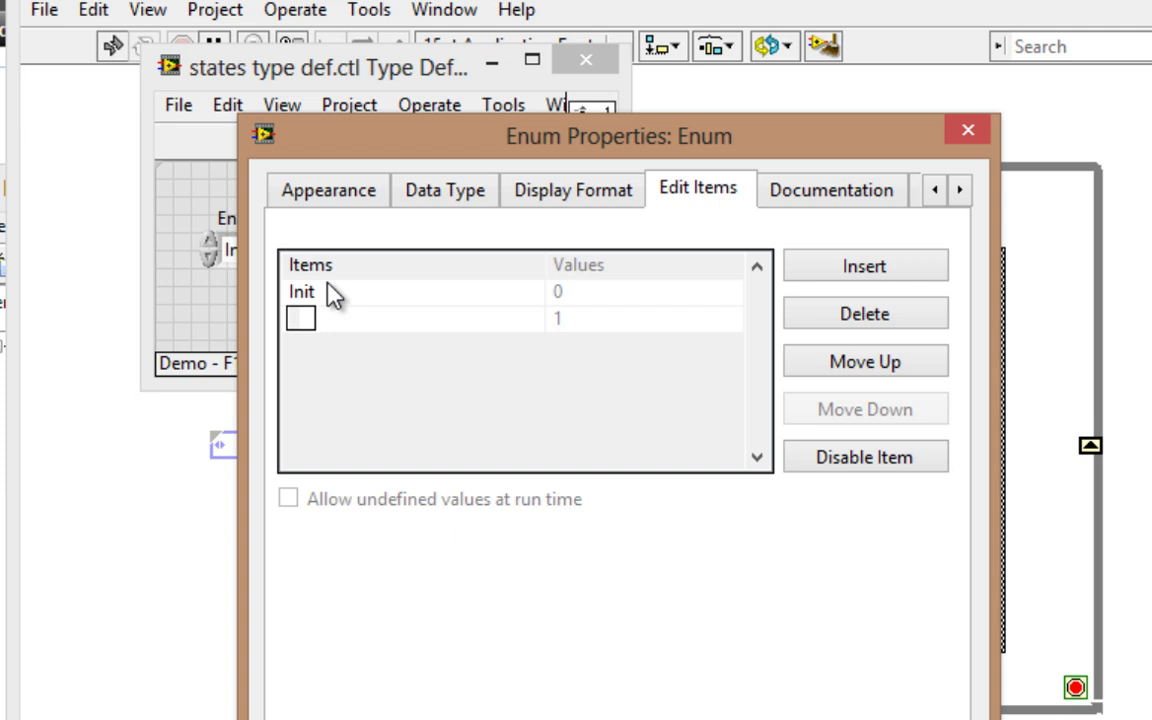
text(Idle)
key(Return)
- Add the Basic Test and Advanced Test items, fixing a typo, and confirm the list
text(Basic)
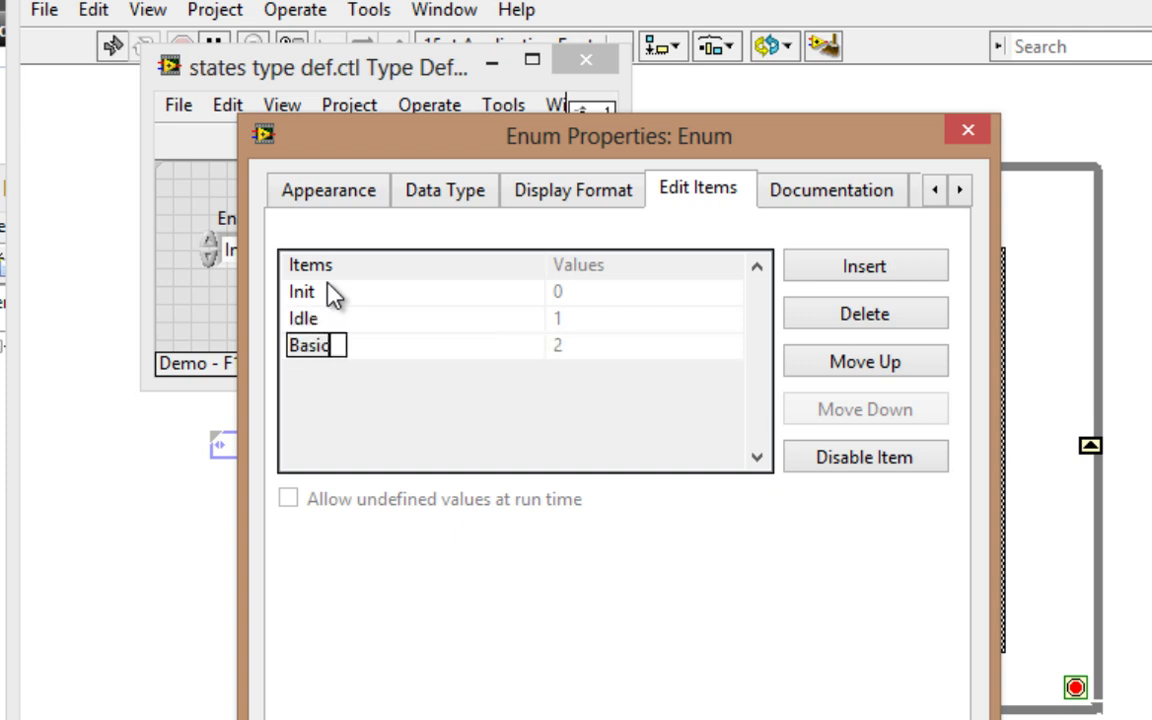
text( Test)
key(Return)
text(Ad)
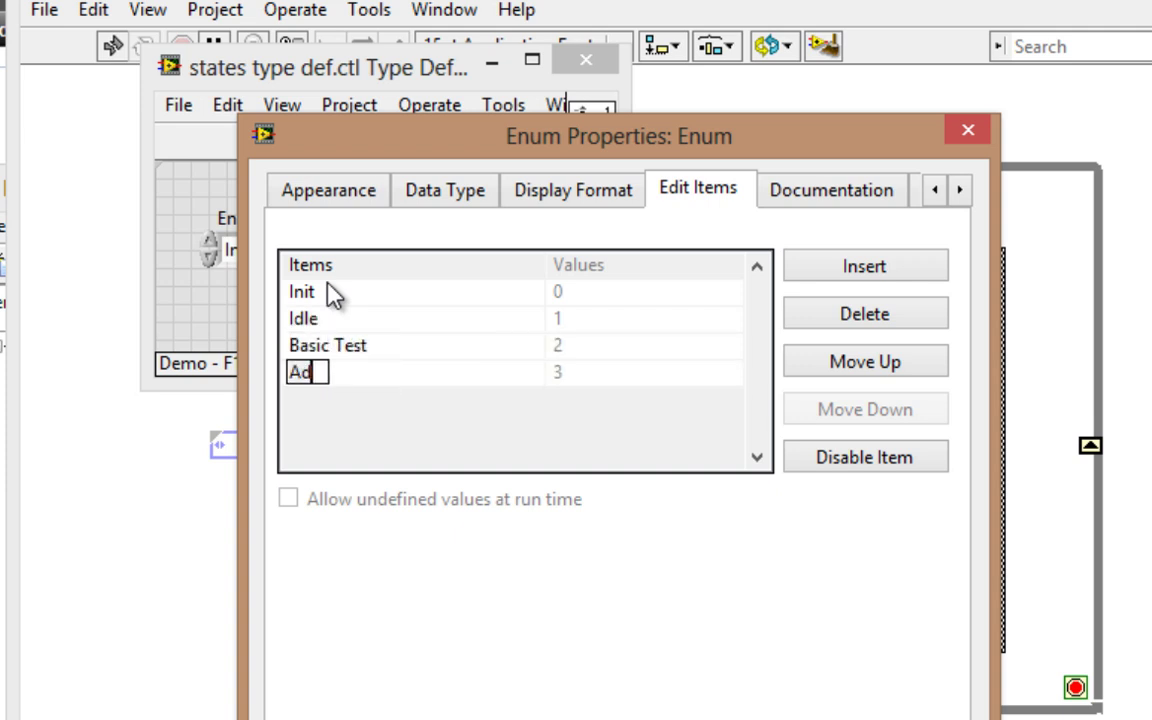
text(vnaced)
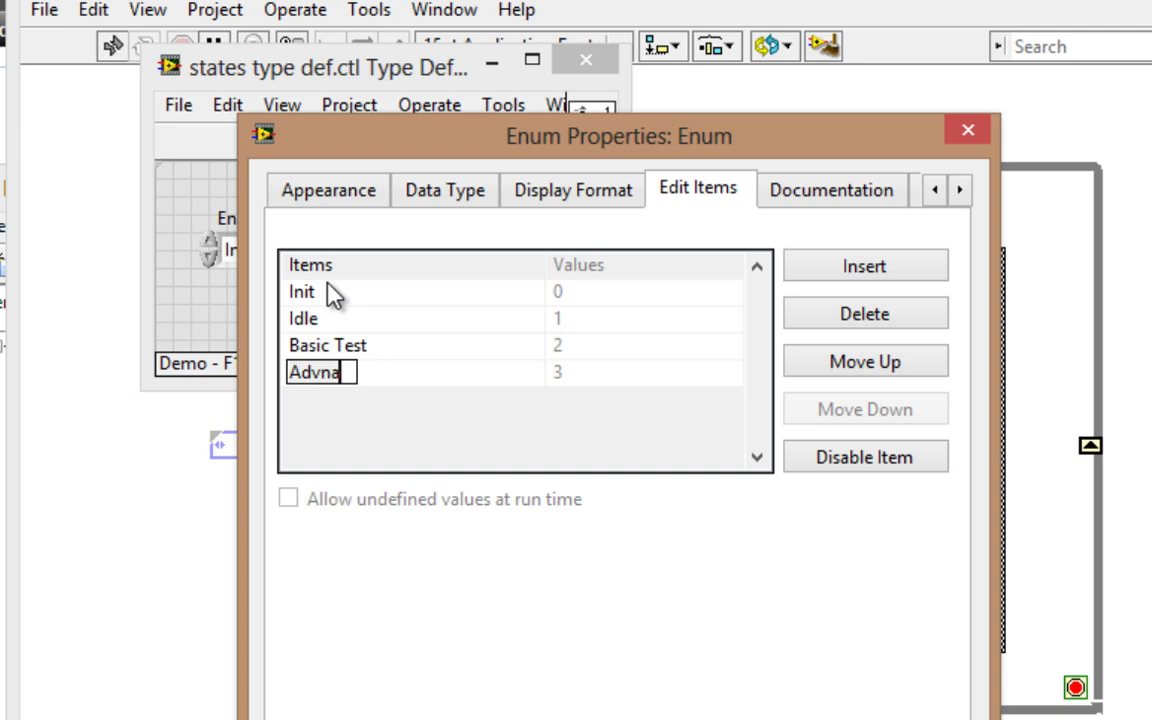
key(BackSpace)
key(BackSpace)
text(anced Test)
key(Return)
text(Notify)
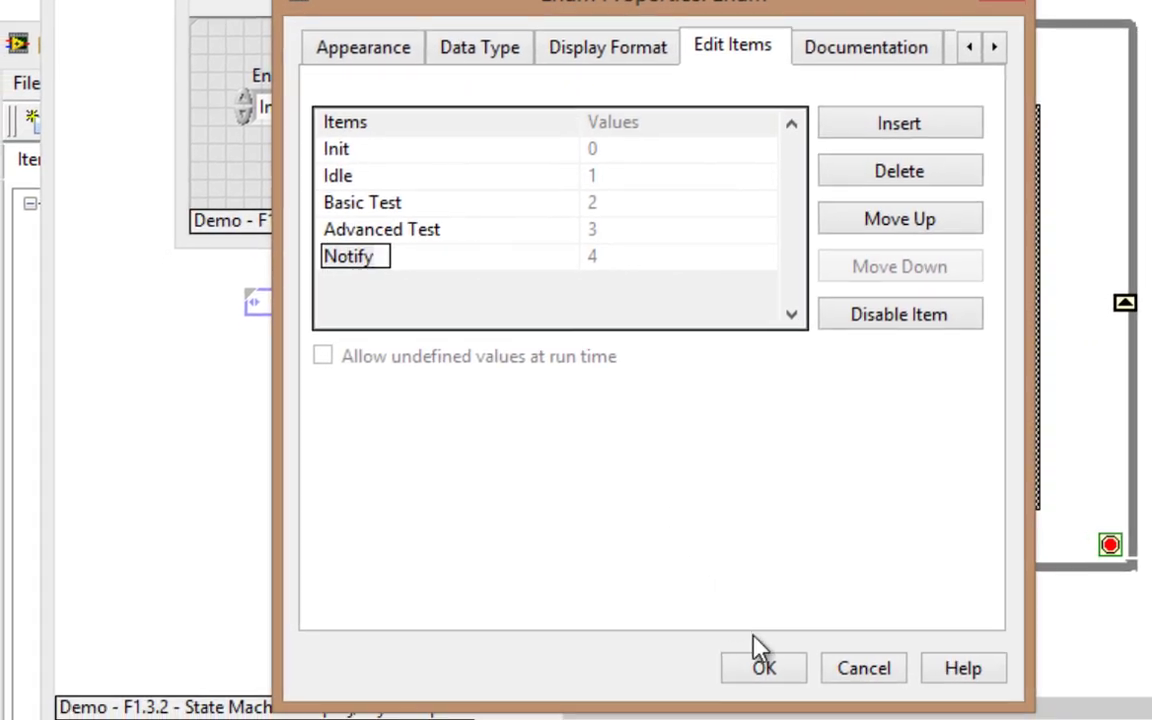
click(790, 670)
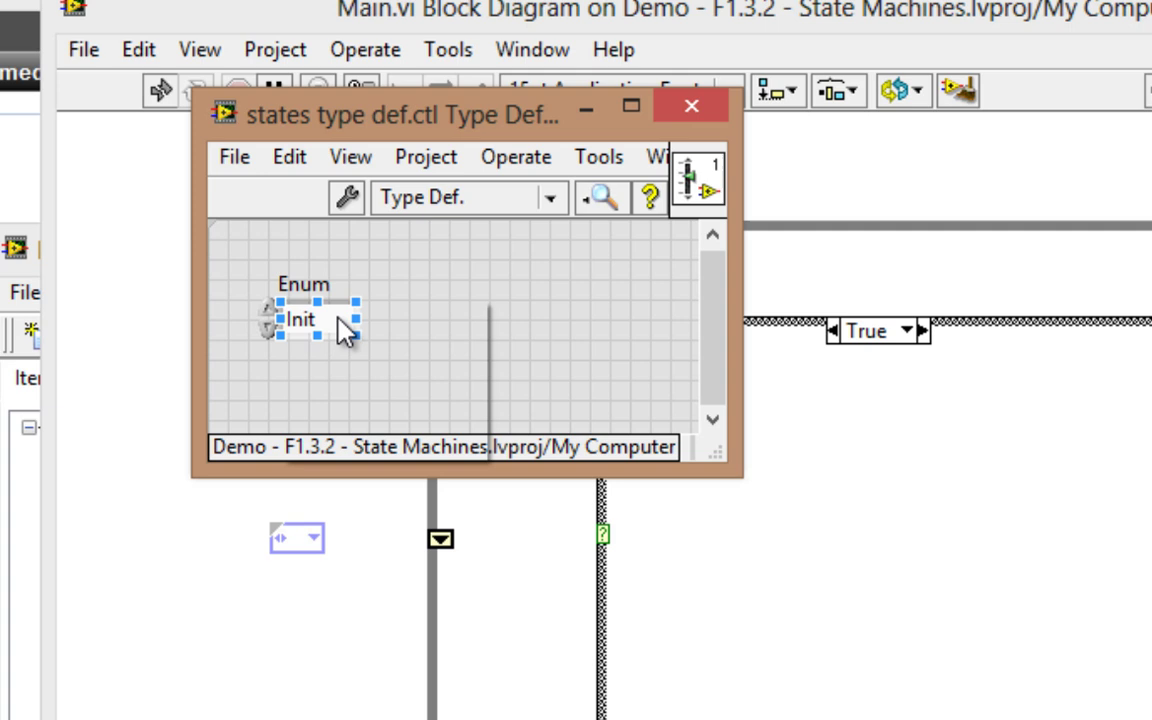
- Check the enum's states, leave Init selected, and close the type definition window
click(345, 328)
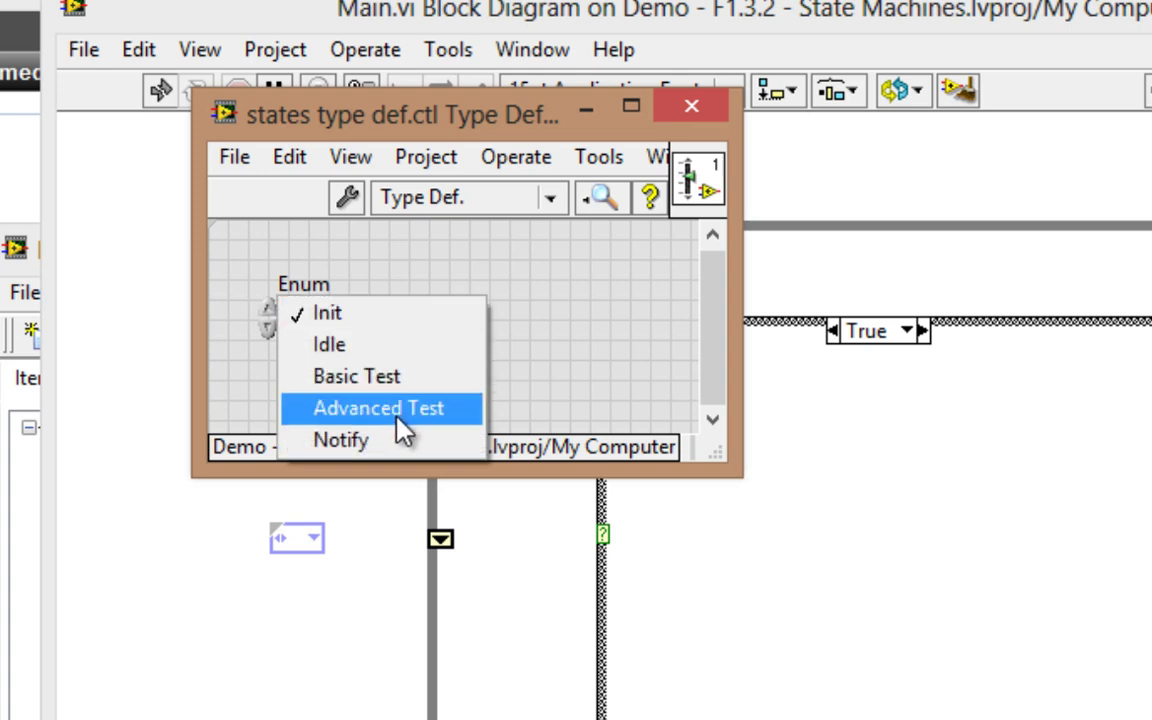
click(405, 316)
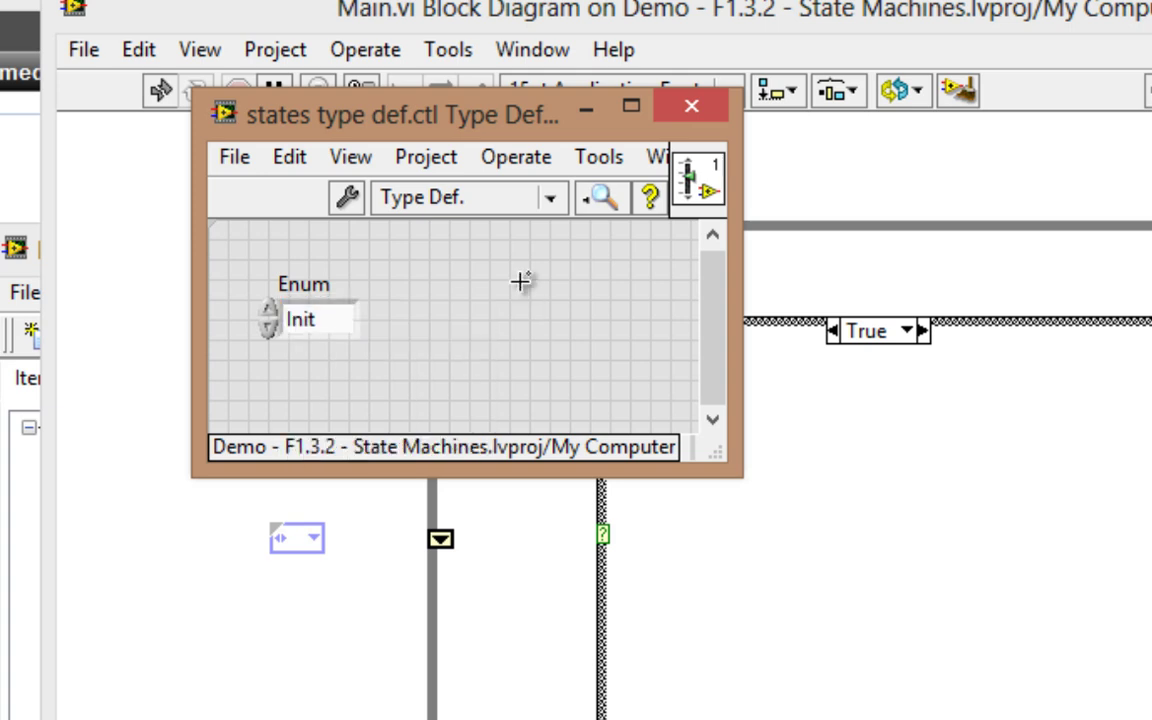
click(690, 108)
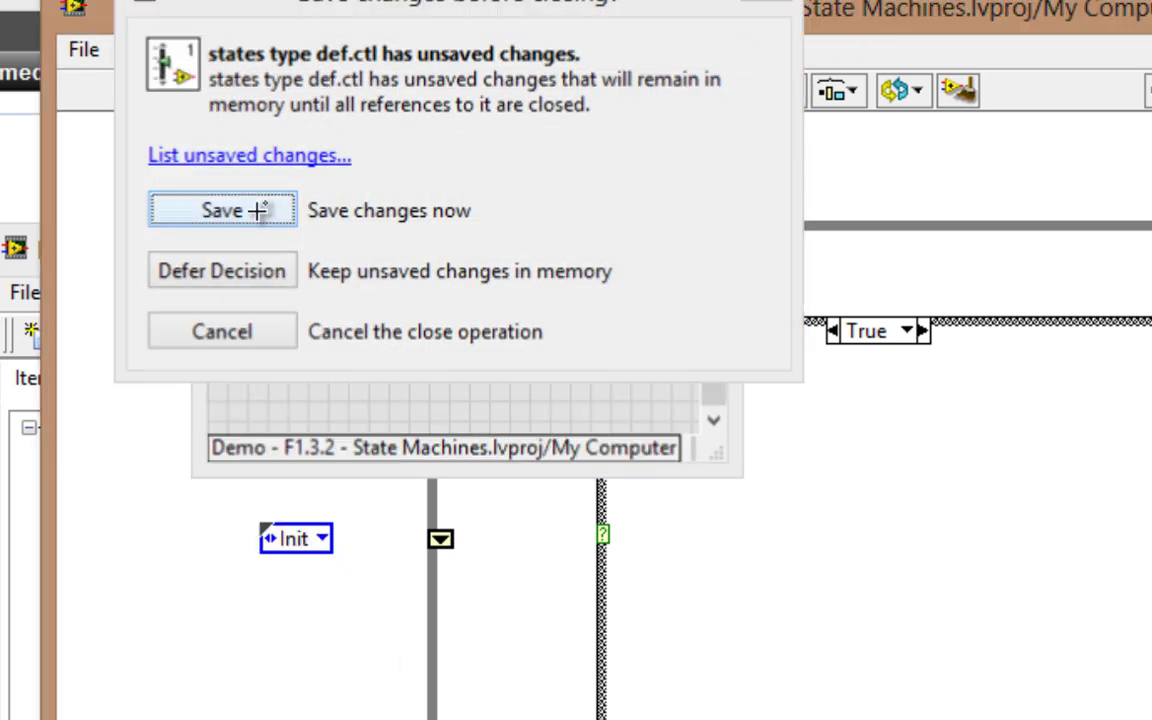
- Save the type definition and wire the Init constant through the loop to the case selector
click(257, 211)
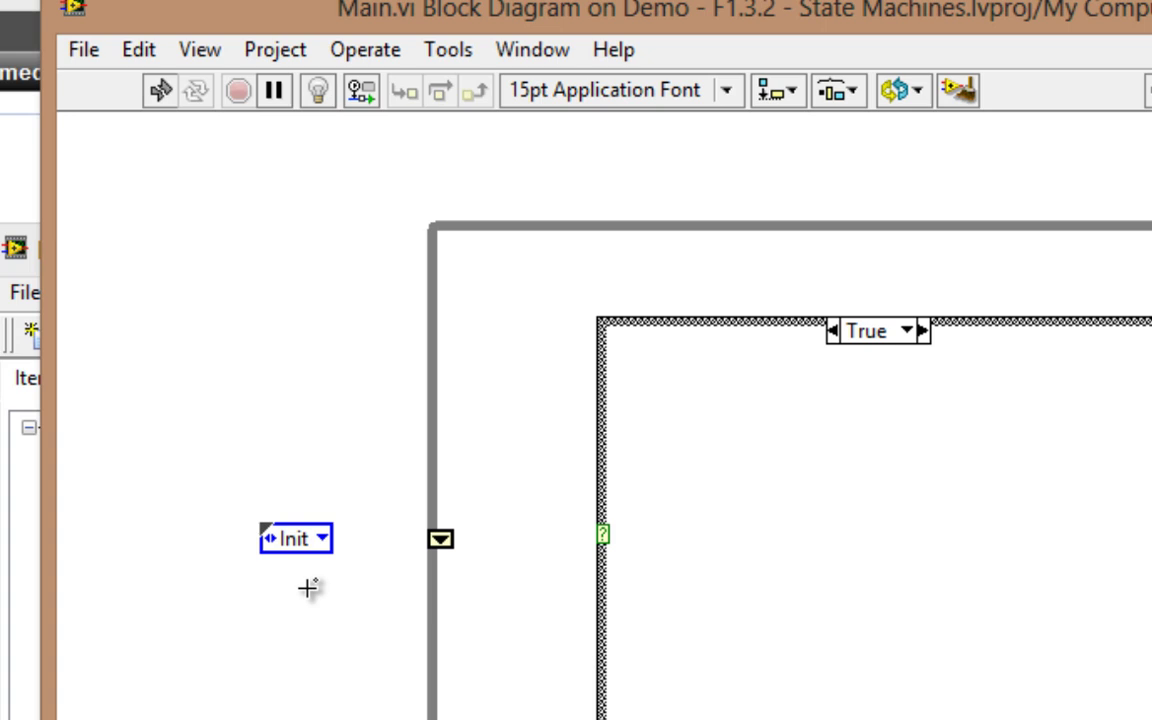
click(331, 539)
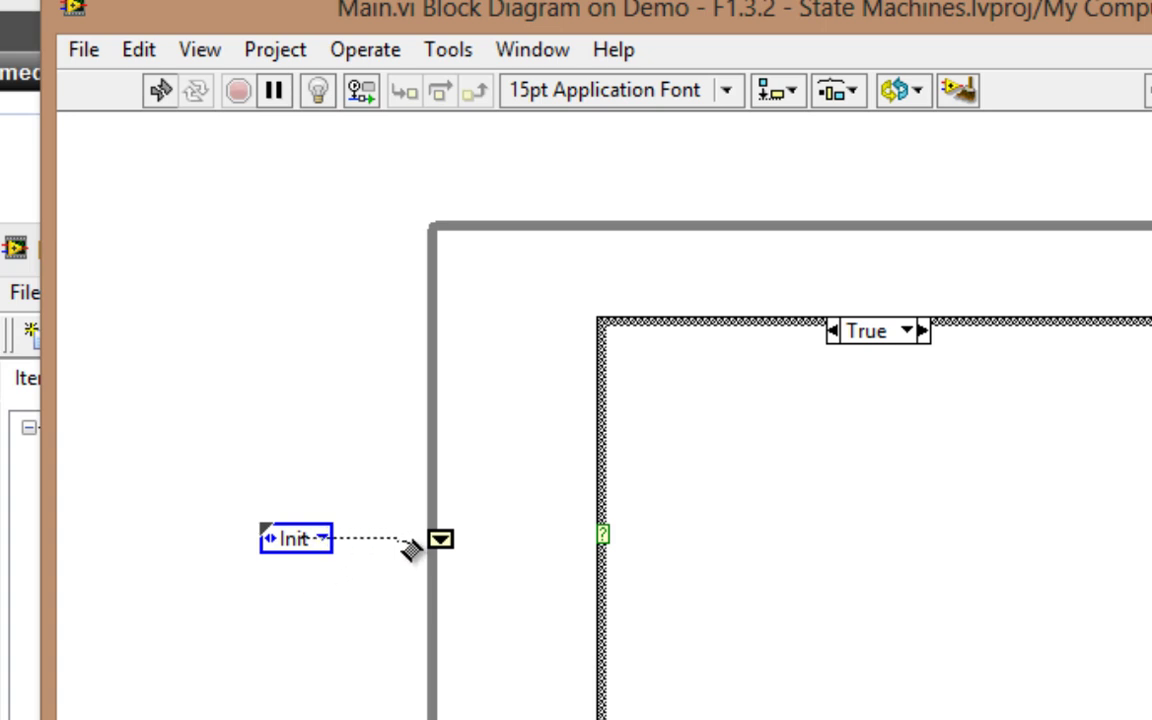
click(436, 541)
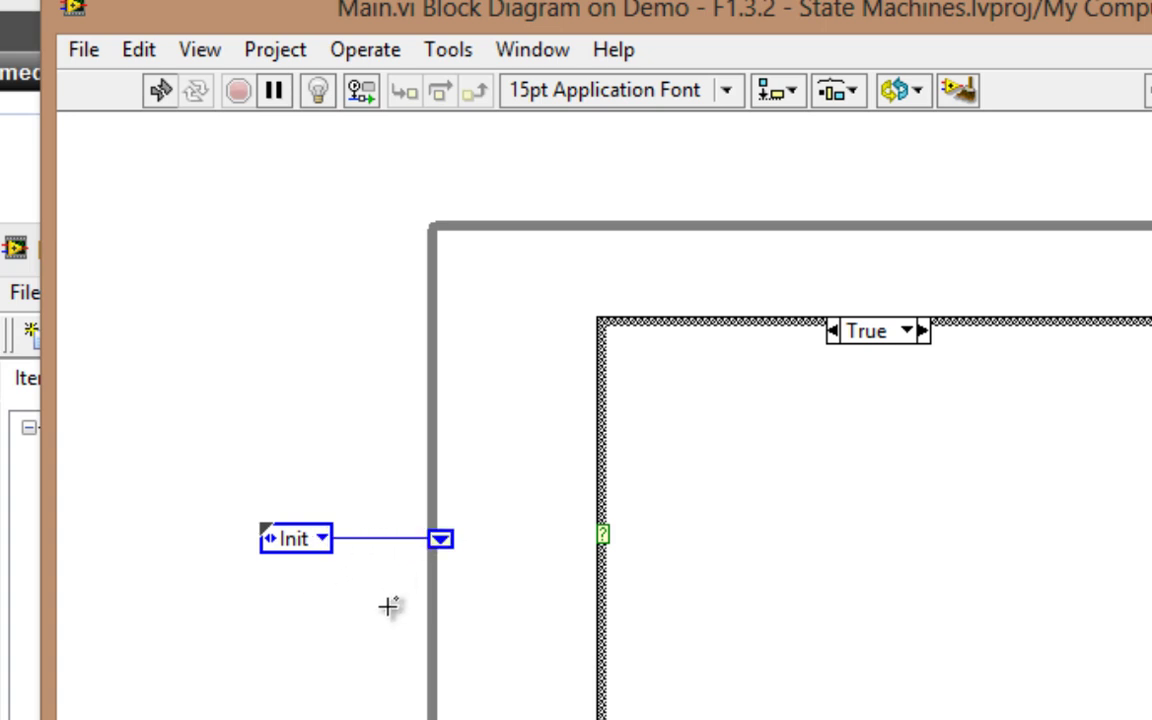
click(450, 540)
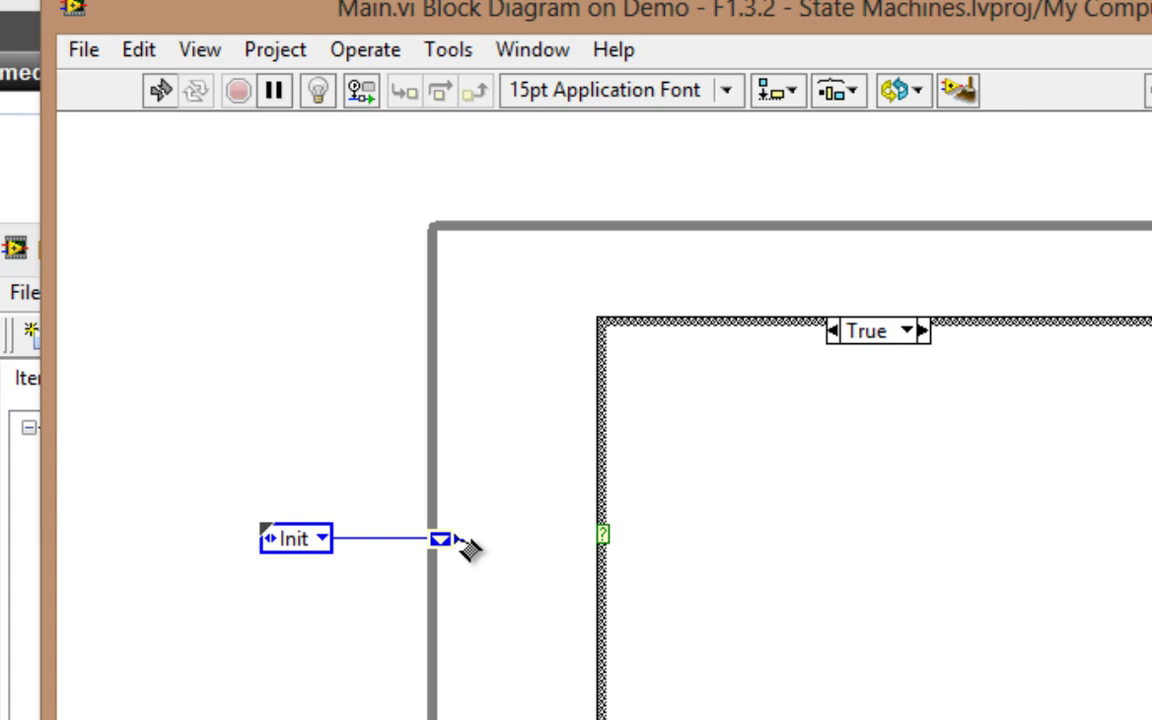
click(601, 537)
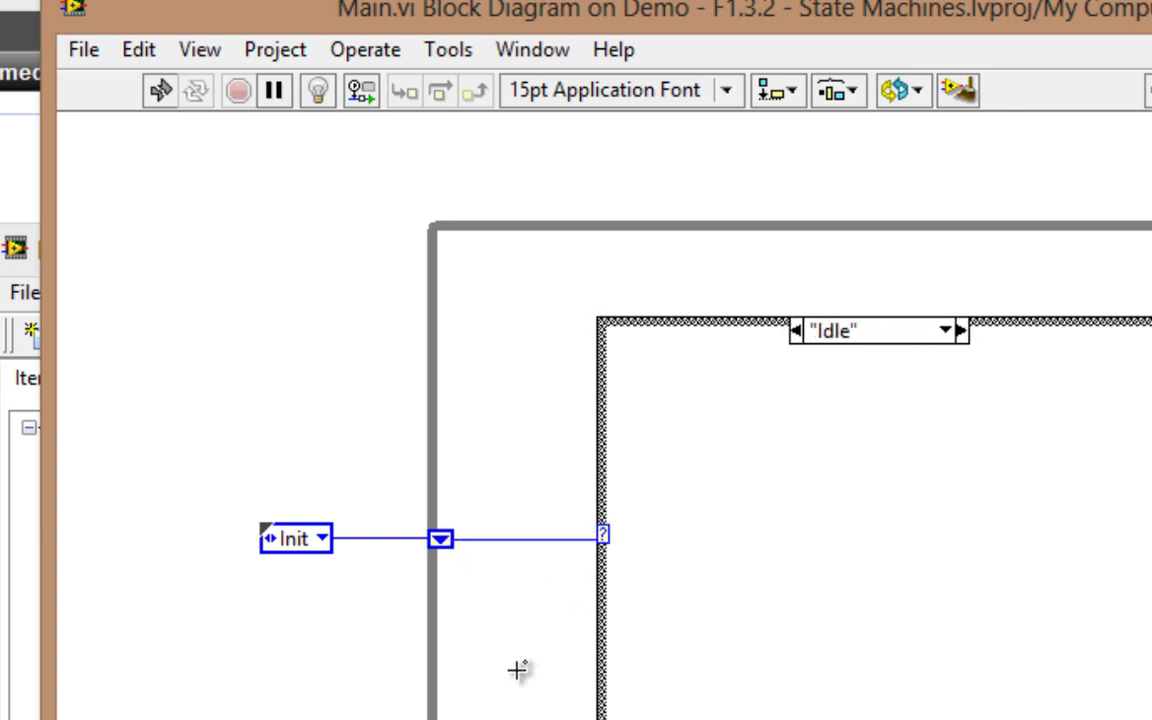
- Show the "Init", Default case in the Case Structure
click(946, 333)
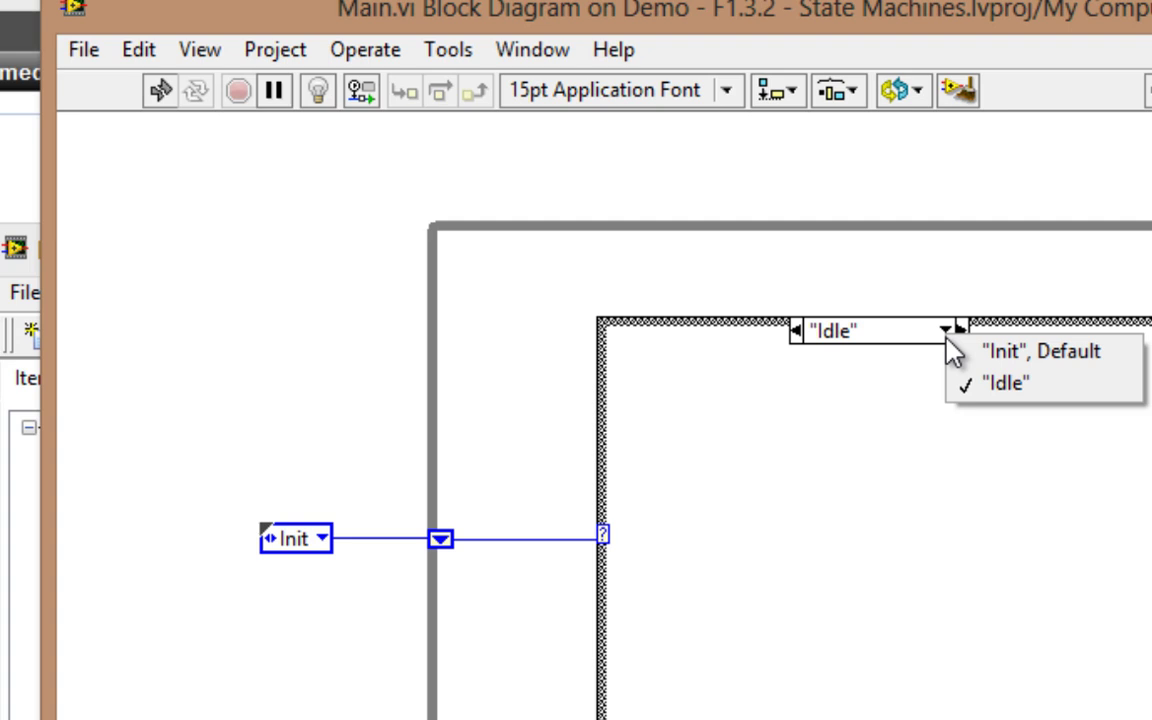
click(1090, 388)
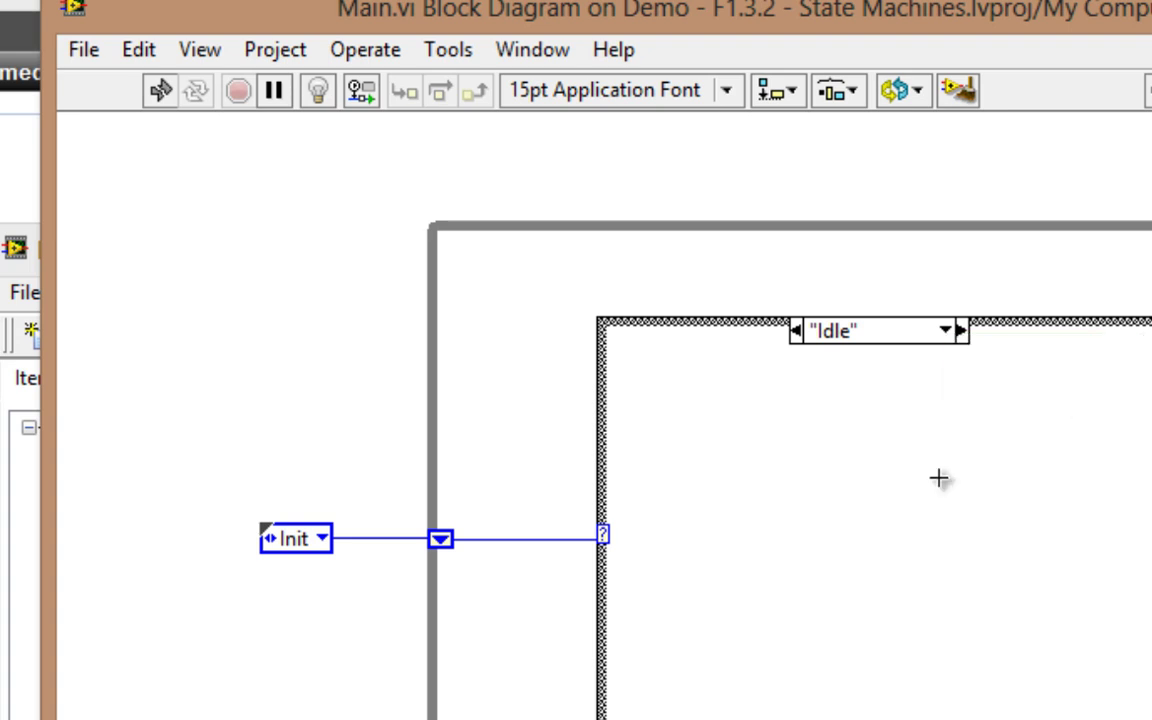
click(945, 331)
click(967, 353)
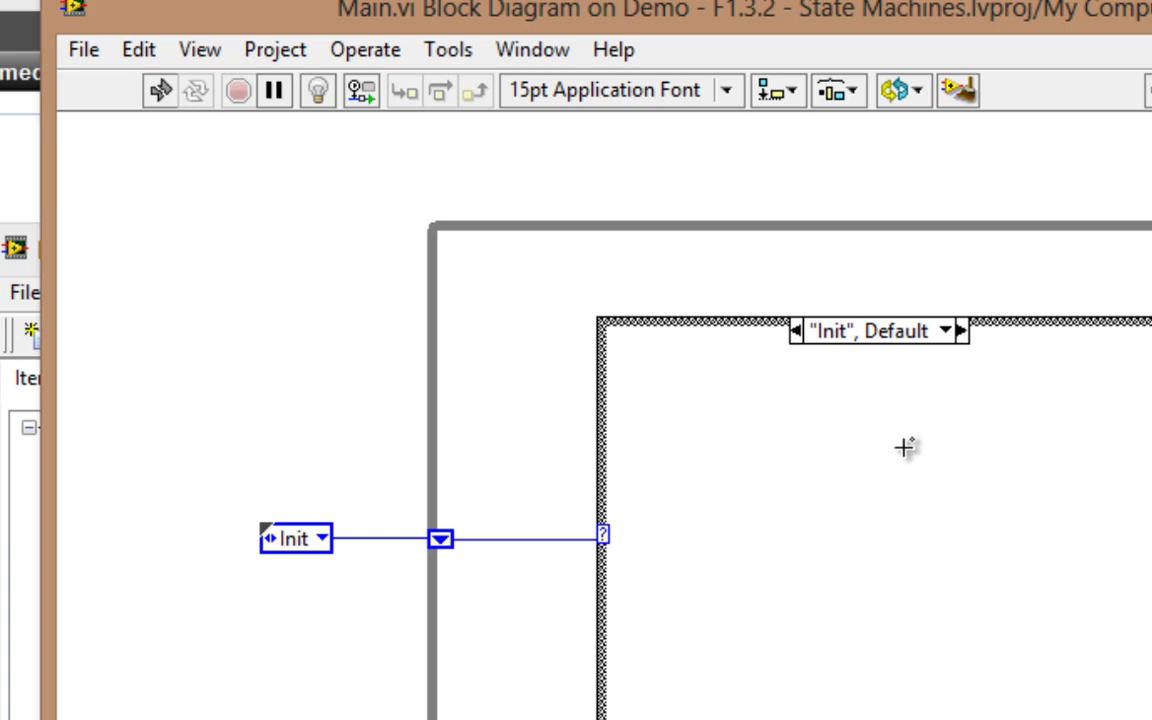
- Arrange the windows and drop Init.vi from the project into the Init case
click(660, 229)
drag(560, 8, 845, 40)
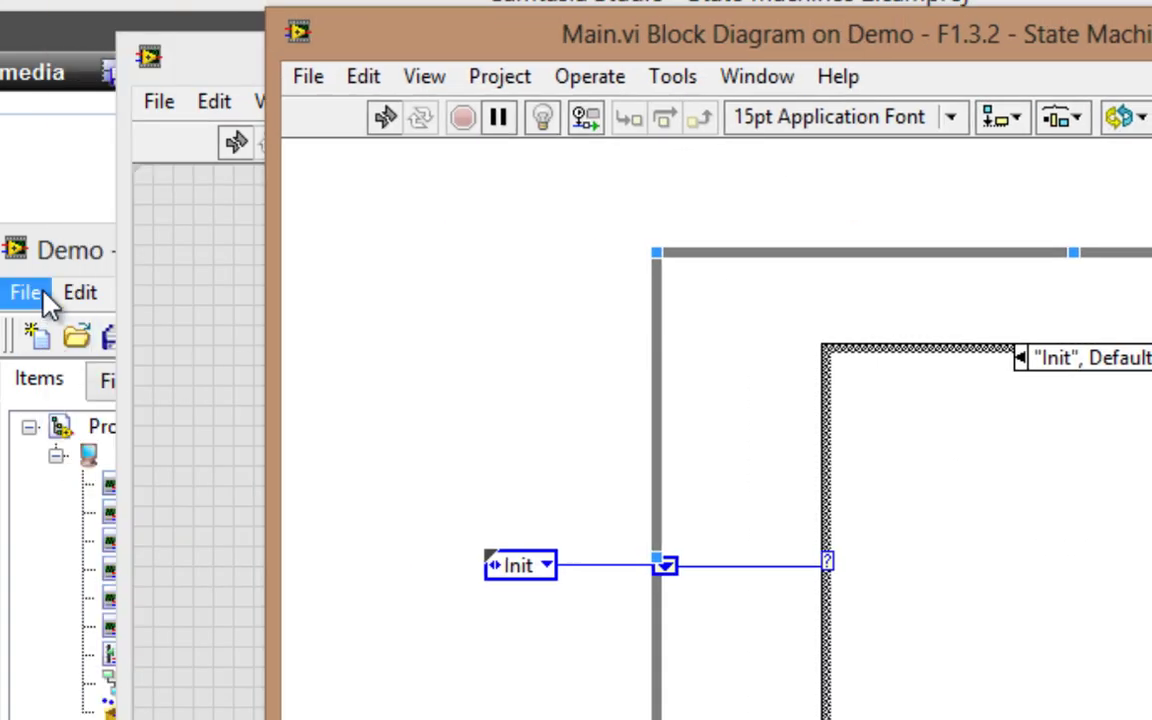
click(80, 252)
mouse_move(160, 250)
mouse_down()
mouse_move(5, 220)
mouse_move(170, 75)
mouse_up()
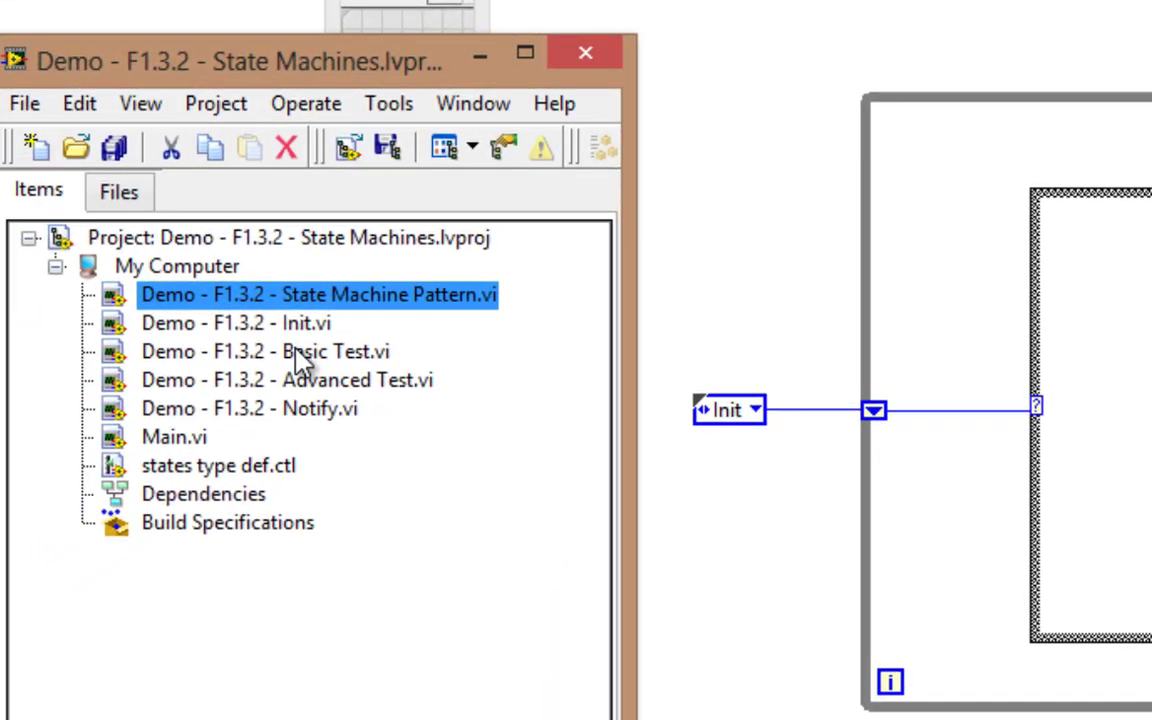
mouse_move(285, 326)
mouse_down()
mouse_move(1054, 463)
mouse_move(1130, 398)
mouse_up()
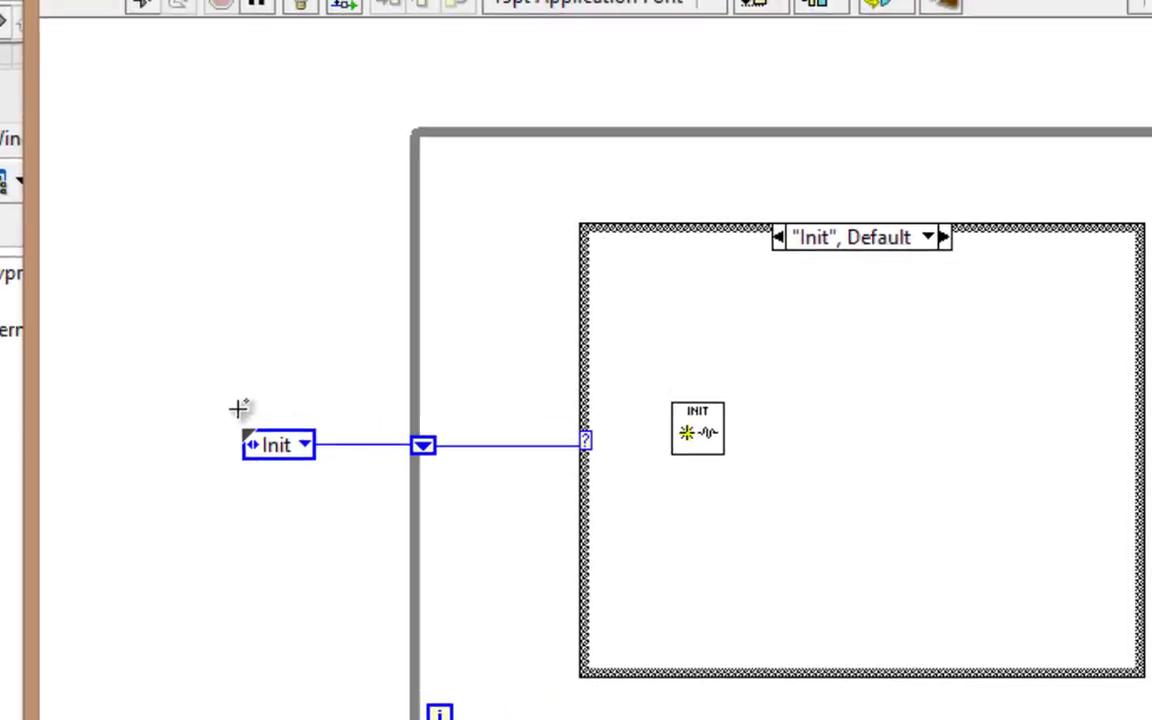
- Duplicate the enum constant into the Init case, wire it to the right tunnel, and set it to Idle
mouse_move(116, 406)
mouse_down()
mouse_move(193, 501)
mouse_move(321, 527)
mouse_move(841, 512)
mouse_move(913, 481)
mouse_move(908, 467)
mouse_up()
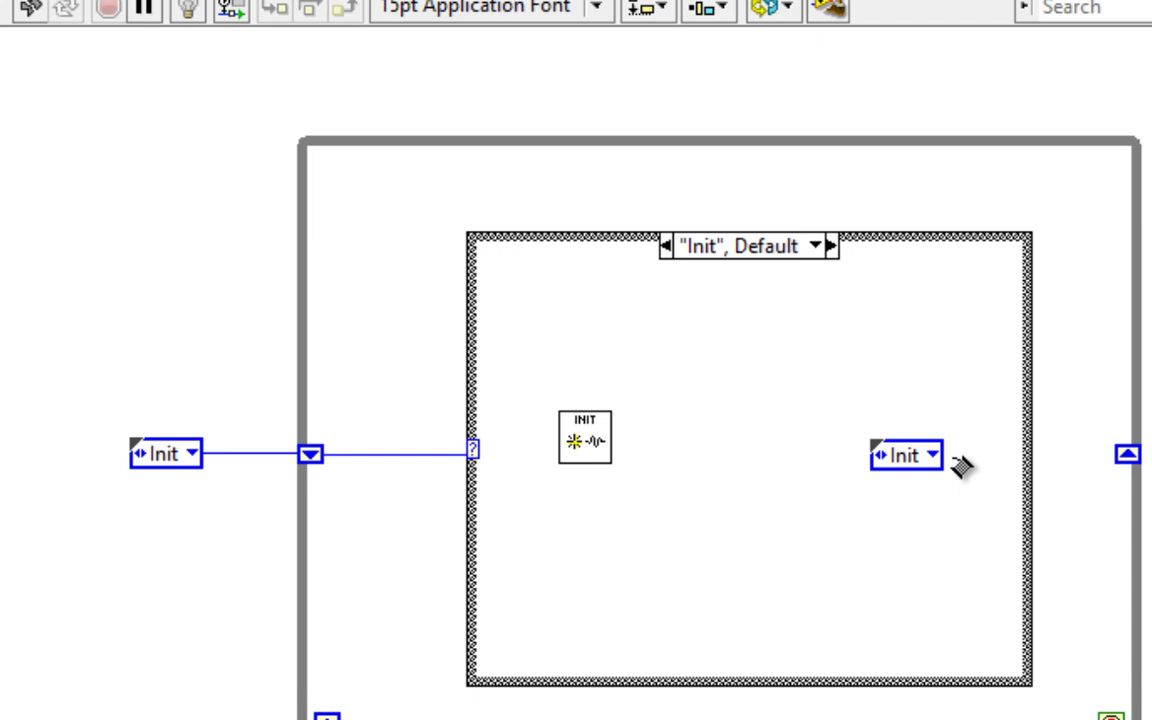
click(941, 456)
click(1121, 456)
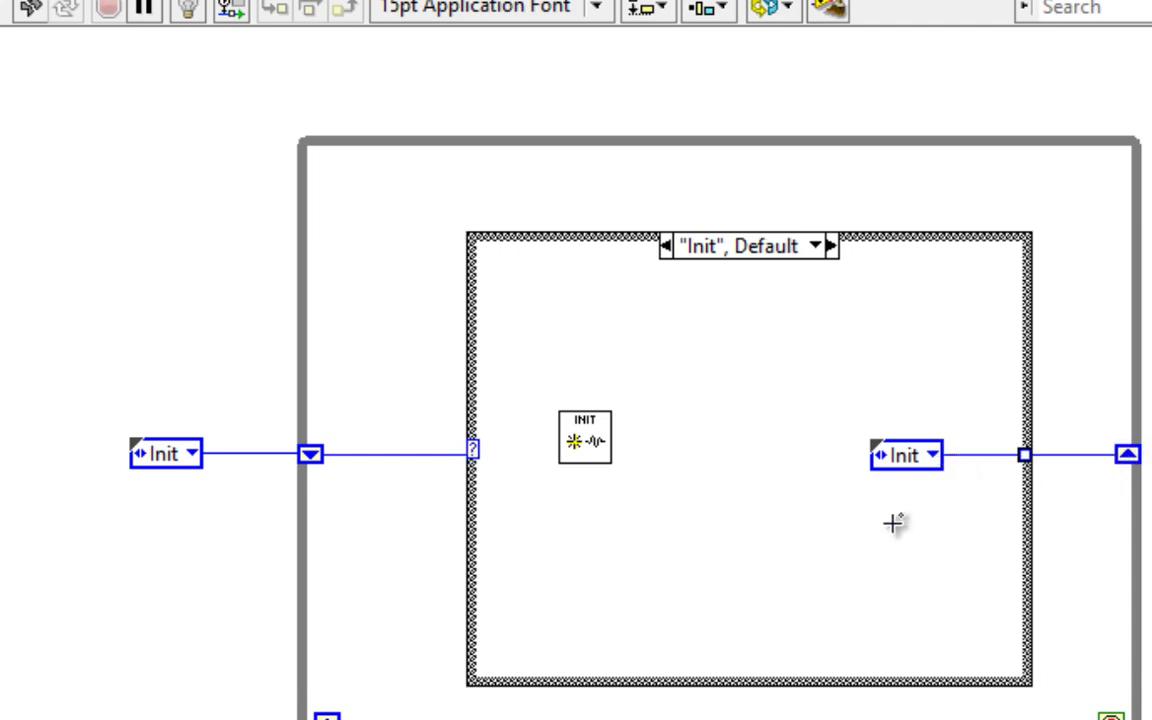
click(933, 458)
click(944, 485)
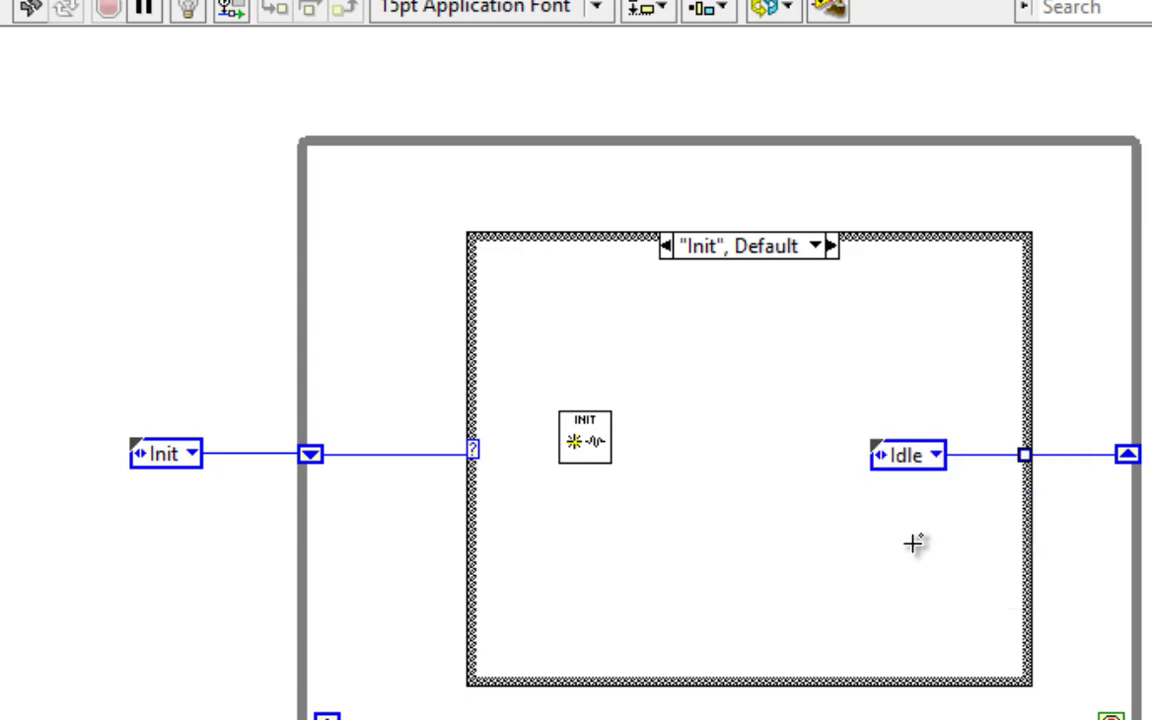
- Add a string indicator labelled Status to the front panel
key(ctrl+e)
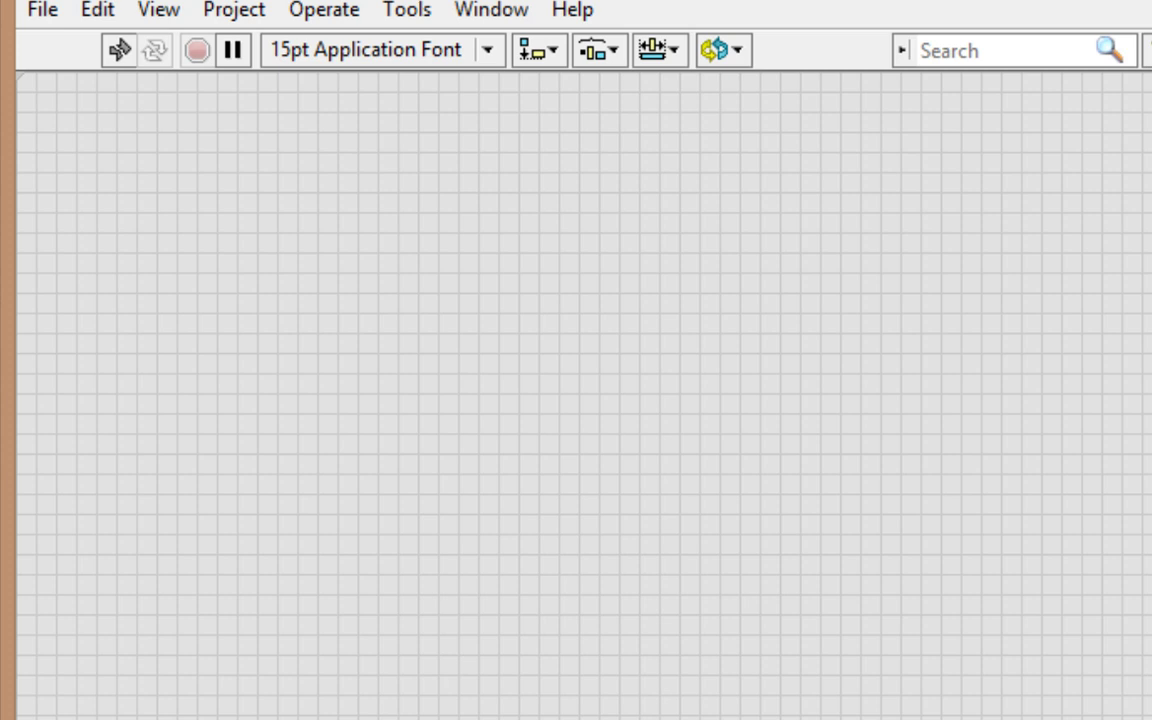
drag(1140, 710, 746, 645)
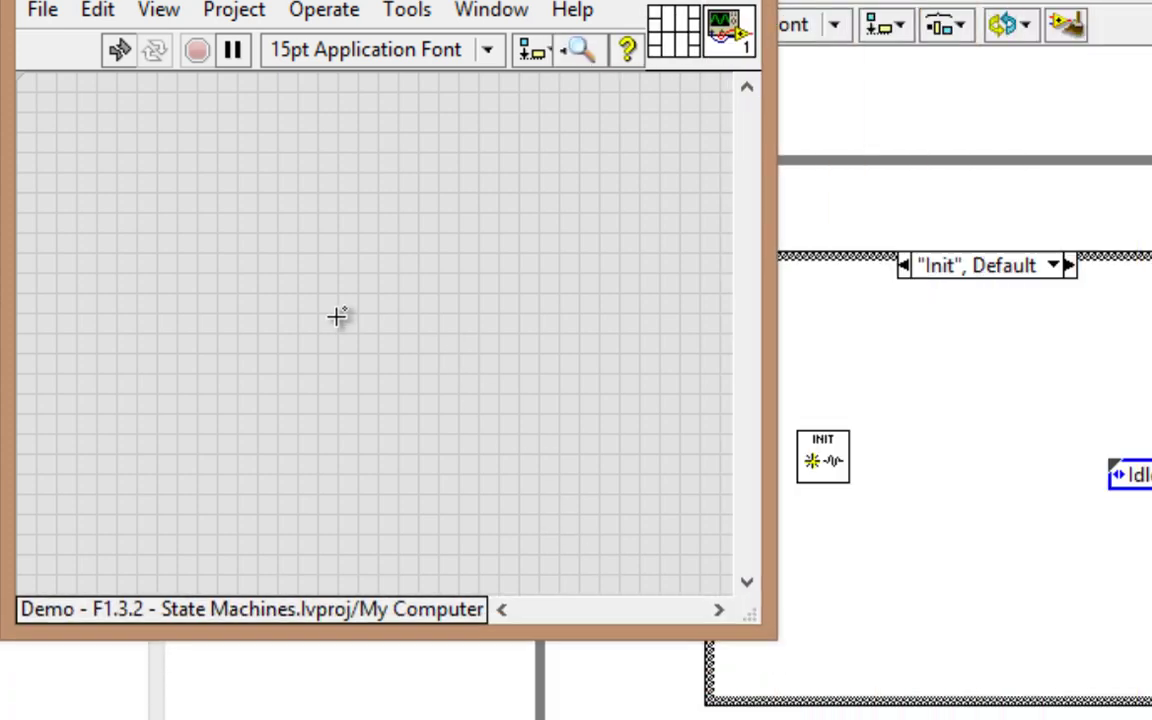
right_click(340, 311)
mouse_move(706, 390)
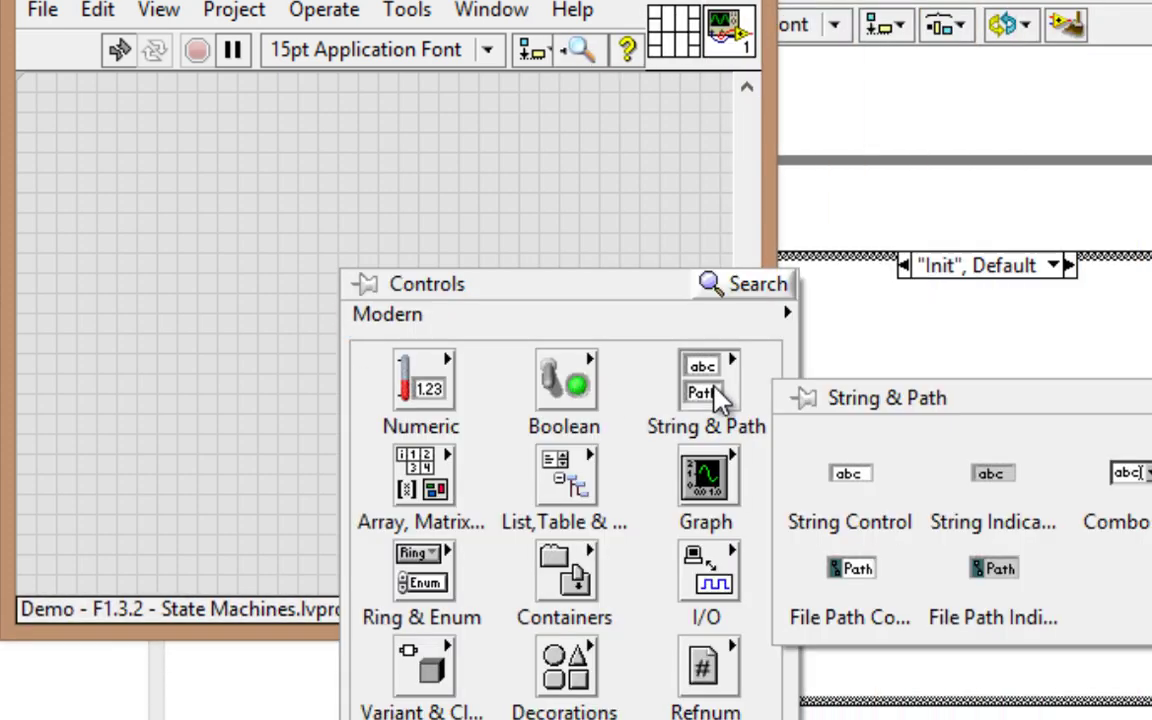
click(1000, 495)
click(360, 410)
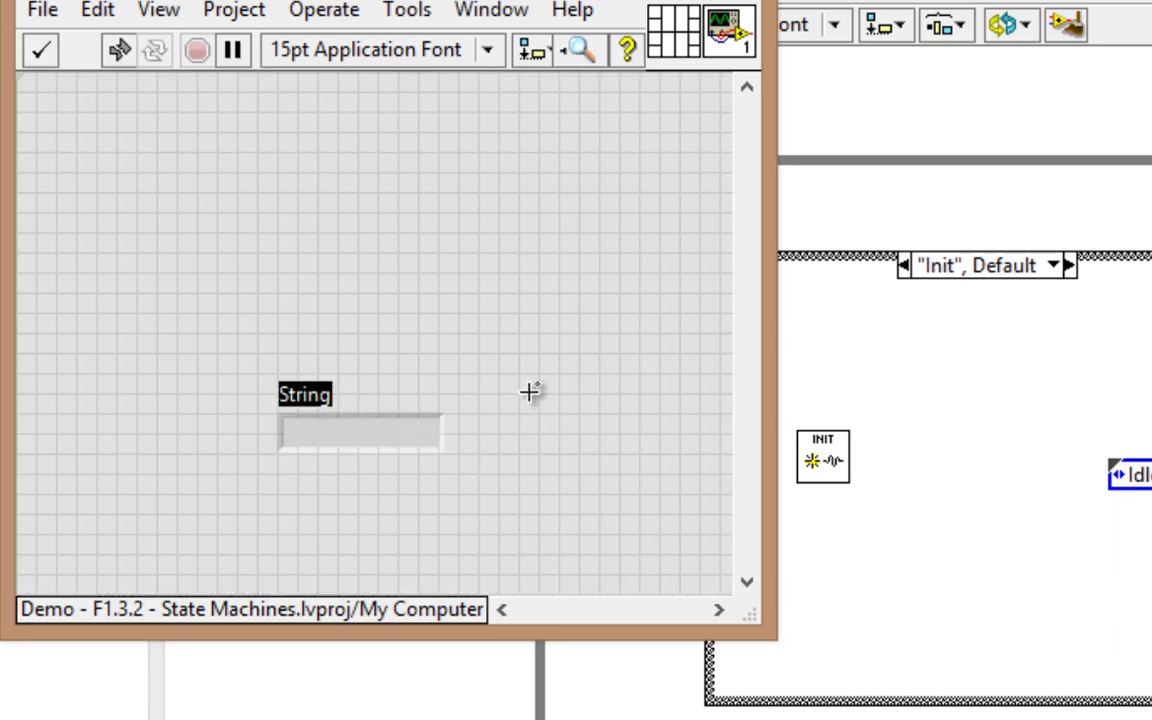
text(Status)
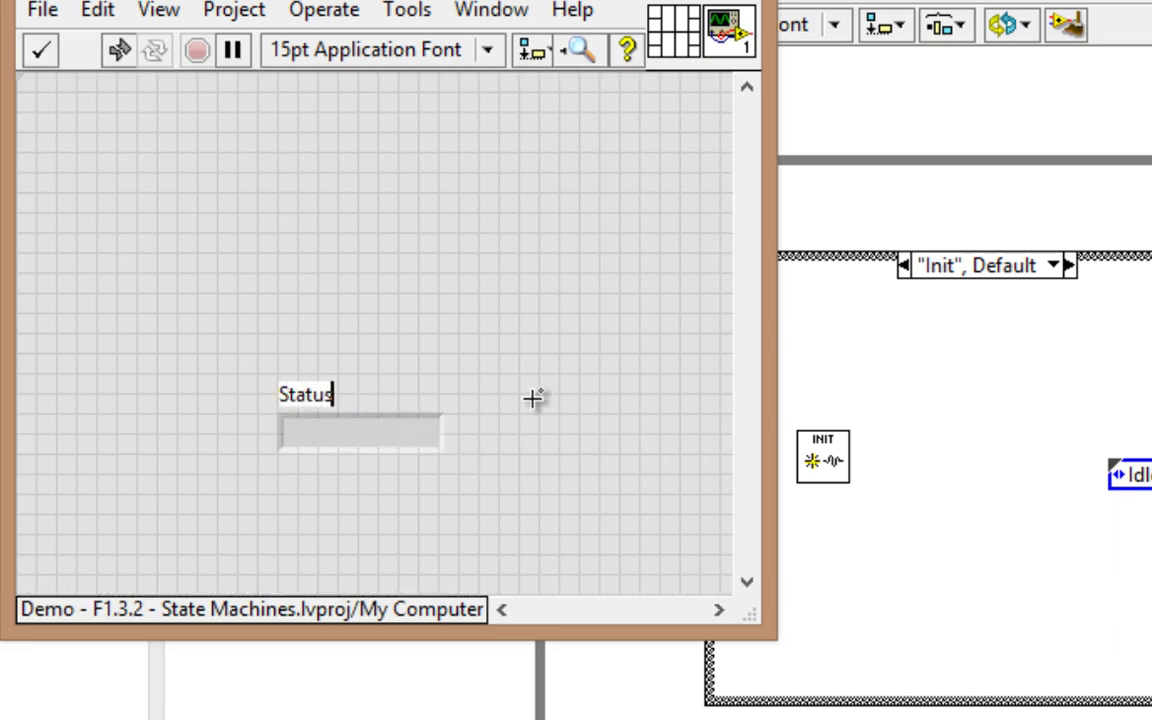
- Add an OK button labelled and captioned Basic Test
right_click(268, 283)
mouse_move(483, 210)
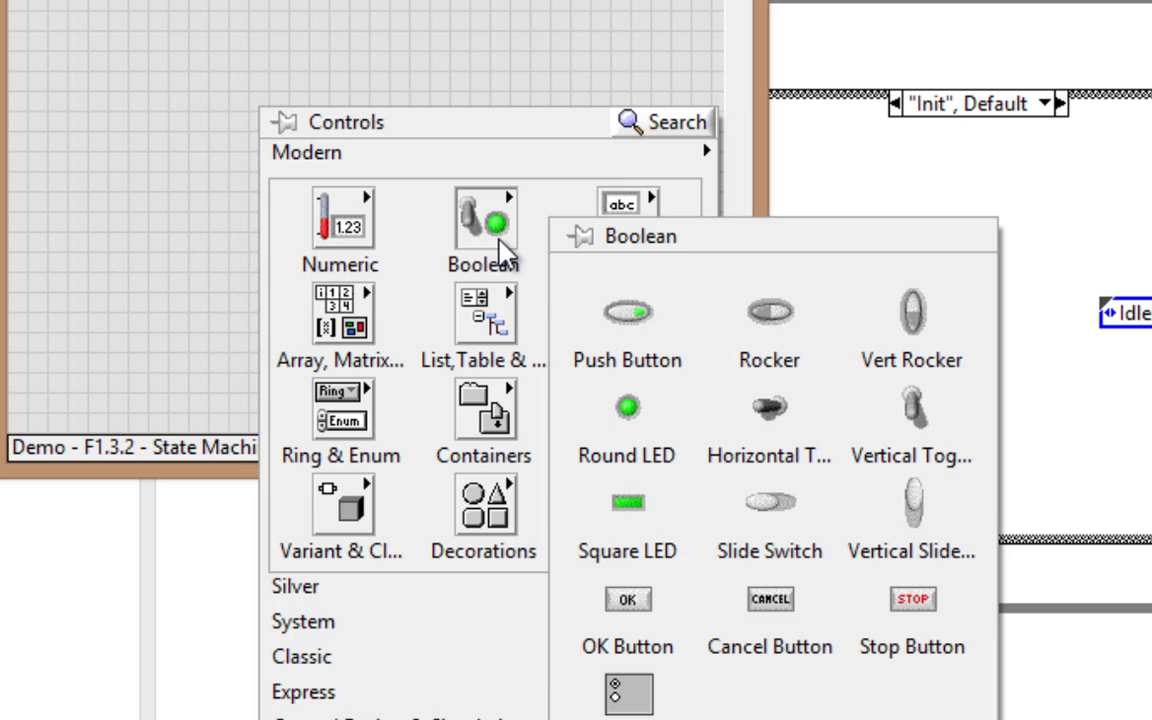
click(645, 600)
click(262, 120)
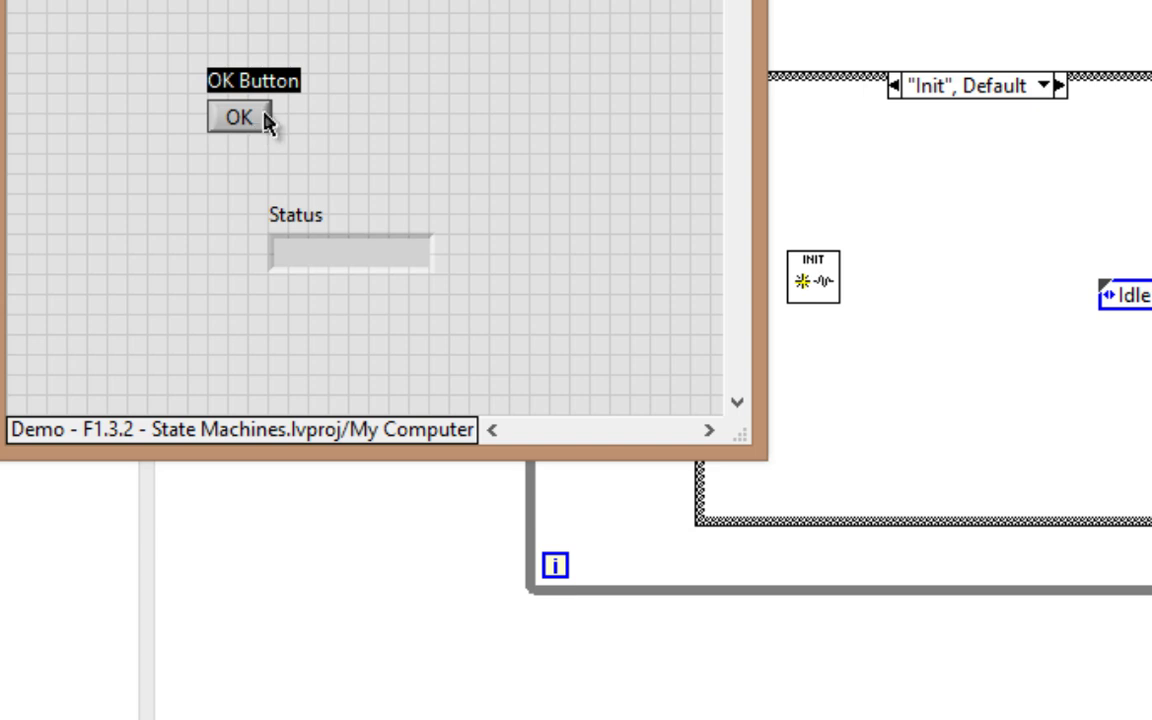
text(Basic Test)
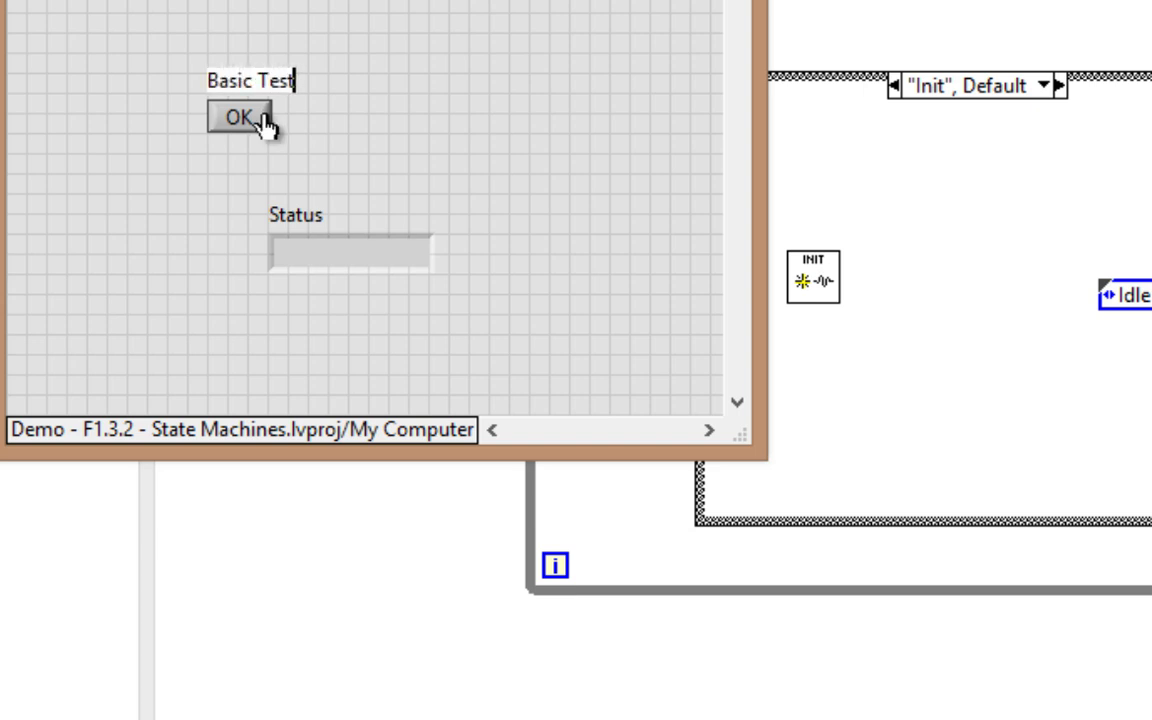
click(262, 120)
double_click(250, 114)
text(B)
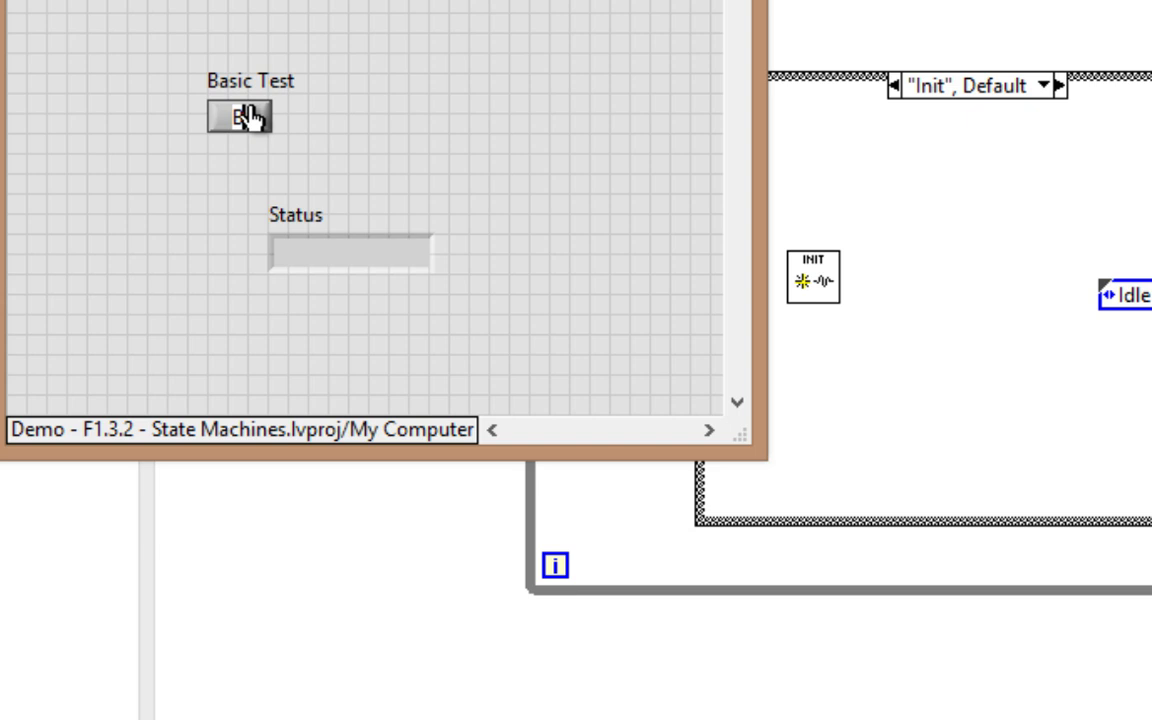
text(asic Test)
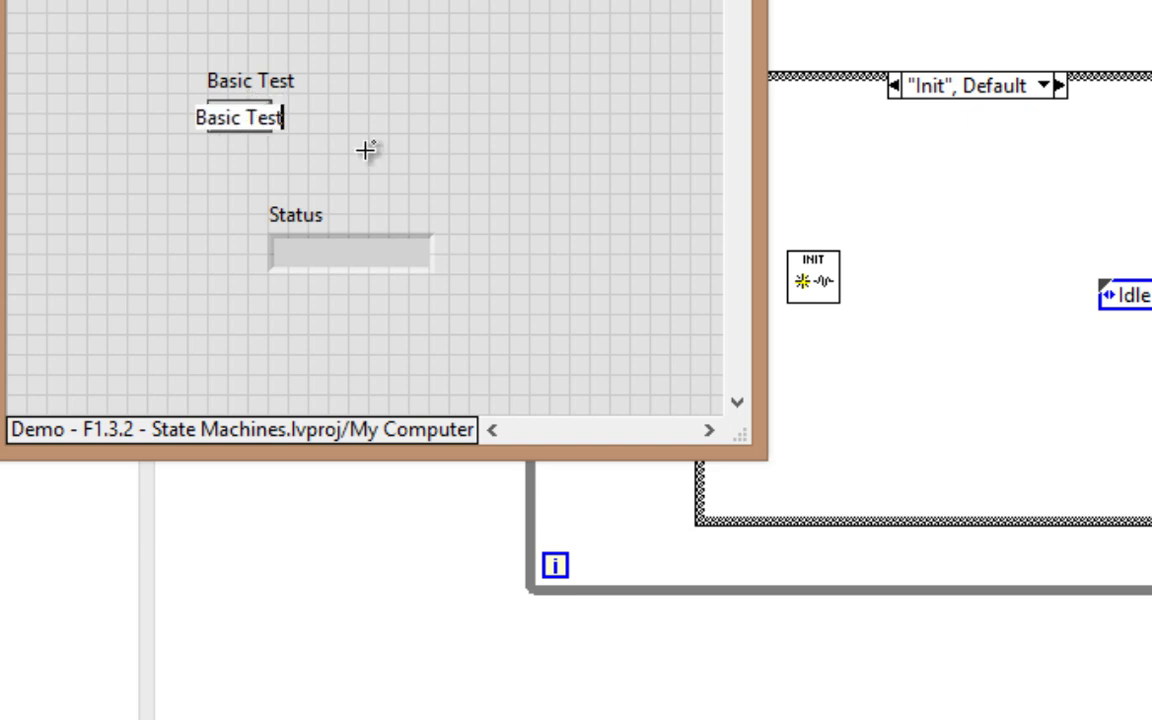
click(366, 150)
- Add a Stop button and hide the labels of both the Basic Test and STOP buttons
right_click(382, 166)
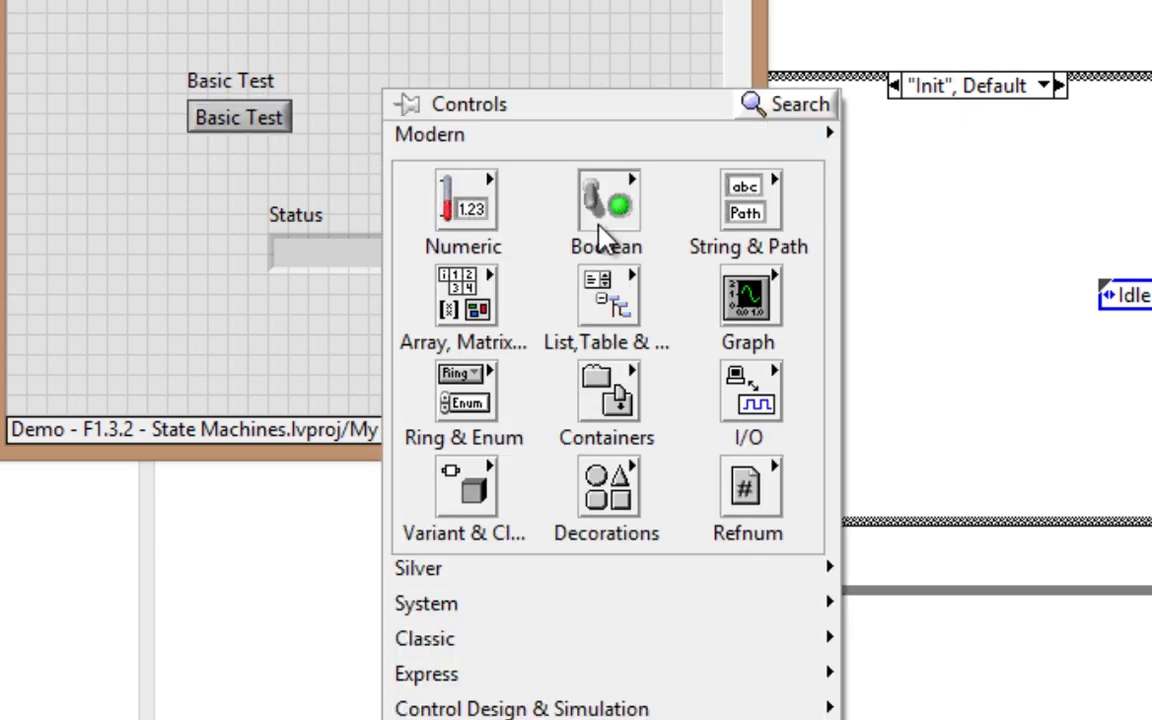
click(1031, 595)
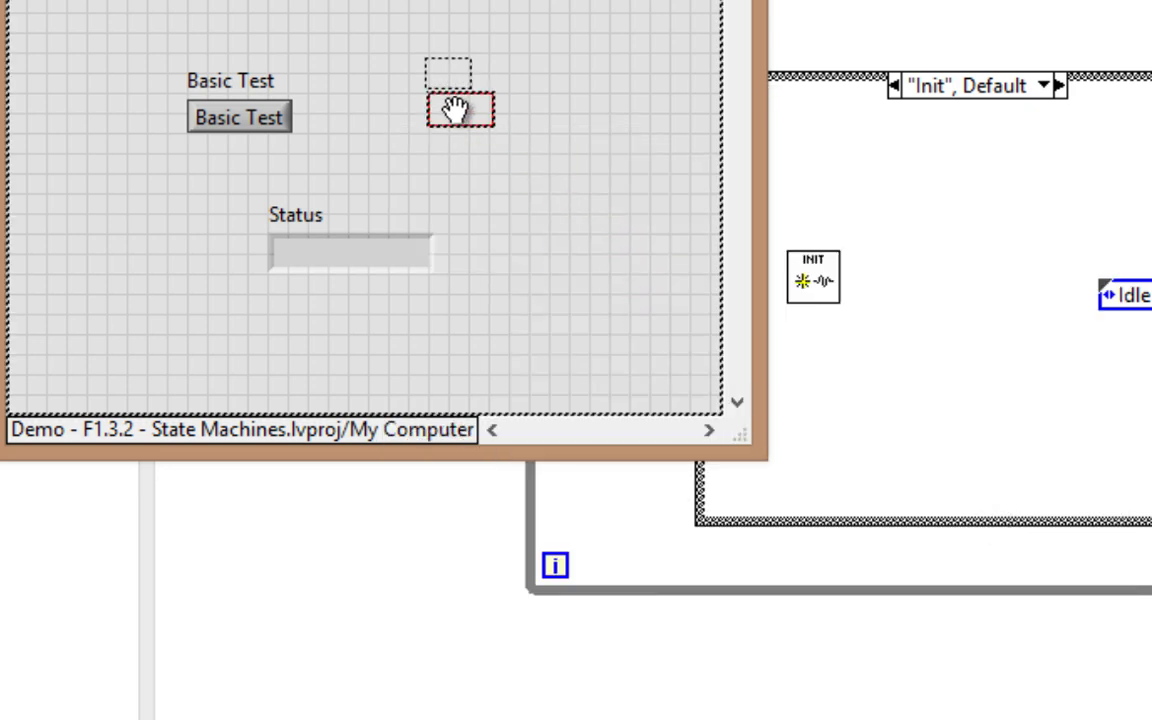
click(455, 108)
click(244, 116)
right_click(244, 116)
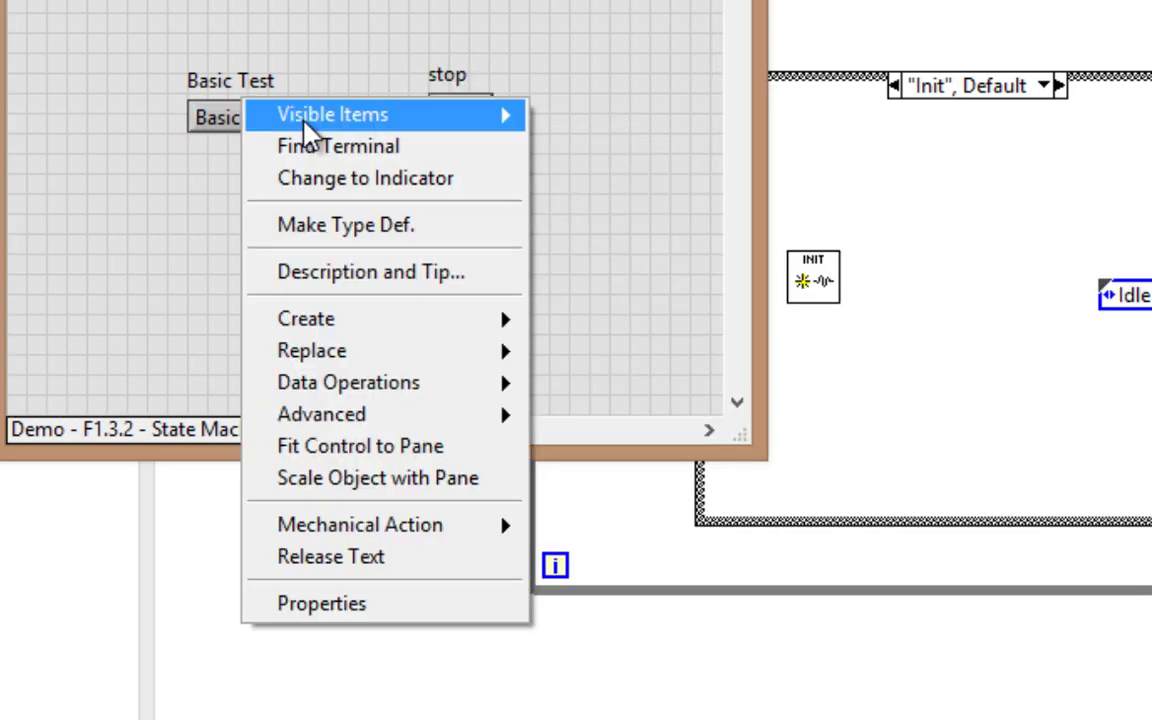
click(571, 113)
click(470, 110)
right_click(482, 112)
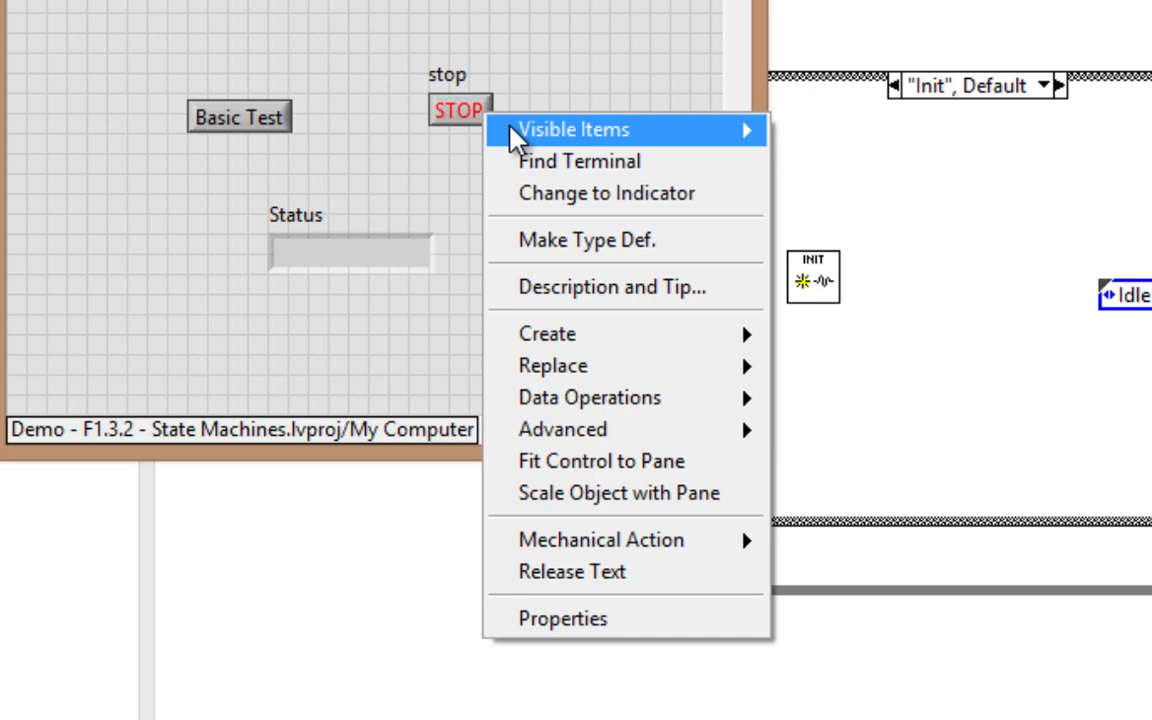
click(798, 130)
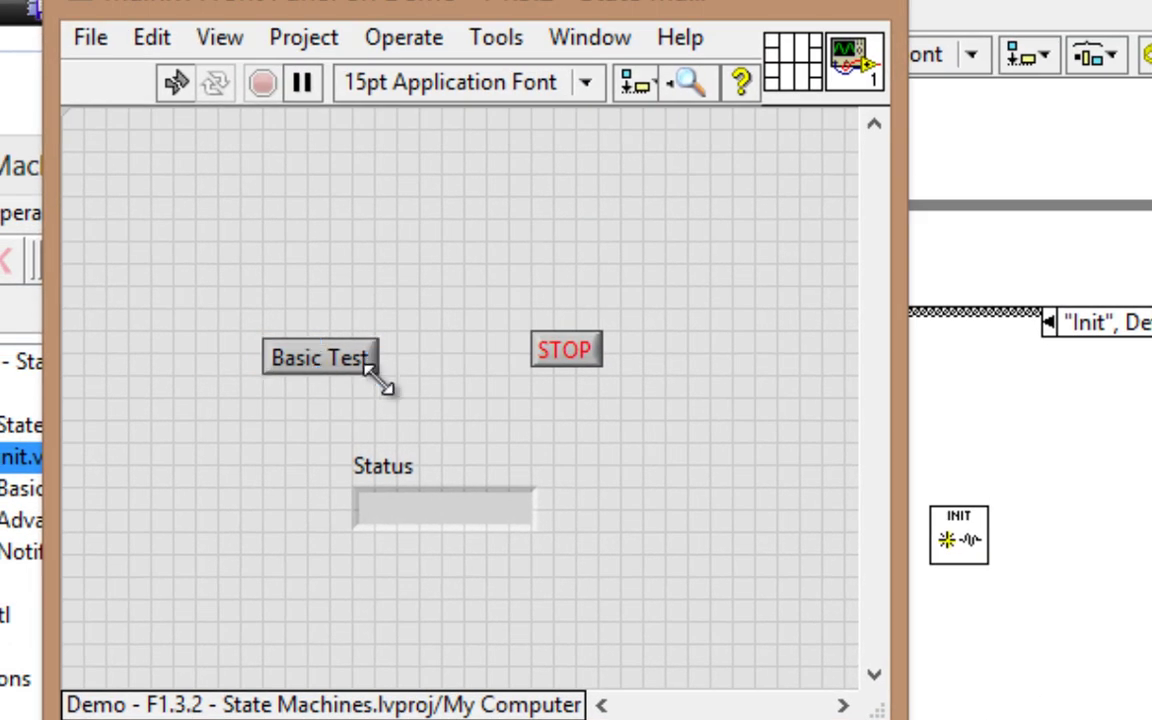
- Enlarge and reposition the Basic Test button, then align both buttons on their vertical centres
drag(376, 372, 528, 463)
drag(360, 290, 468, 433)
drag(437, 334, 393, 282)
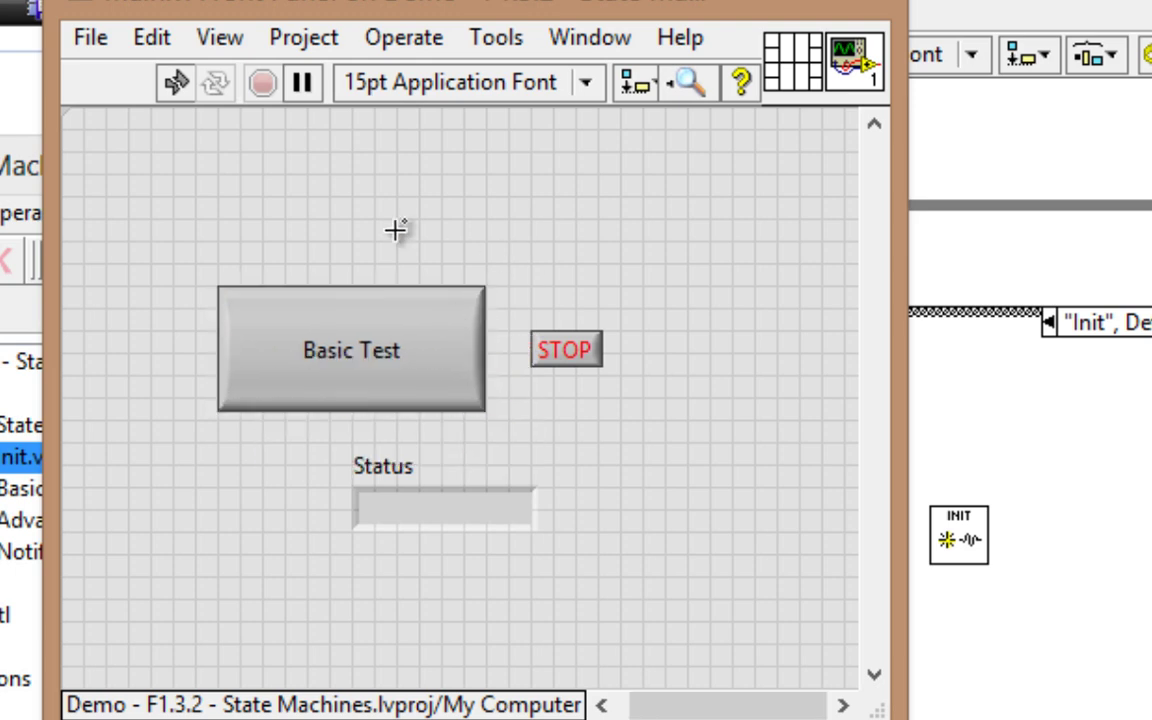
drag(224, 222, 661, 406)
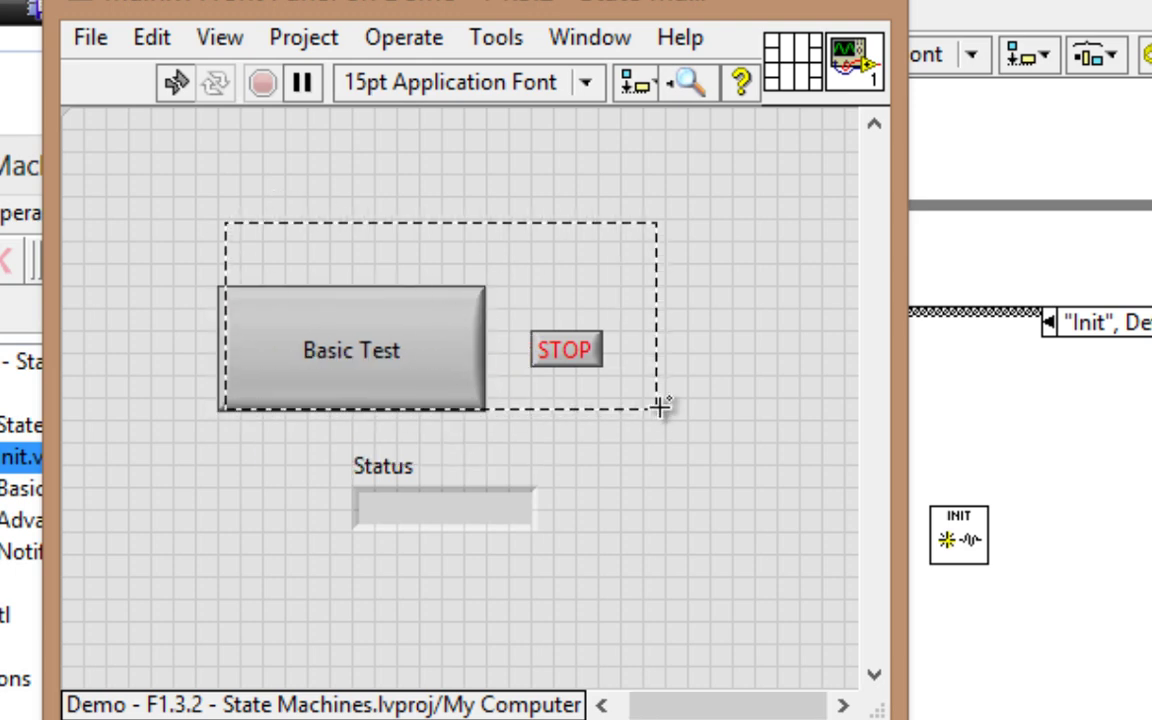
click(633, 85)
click(725, 172)
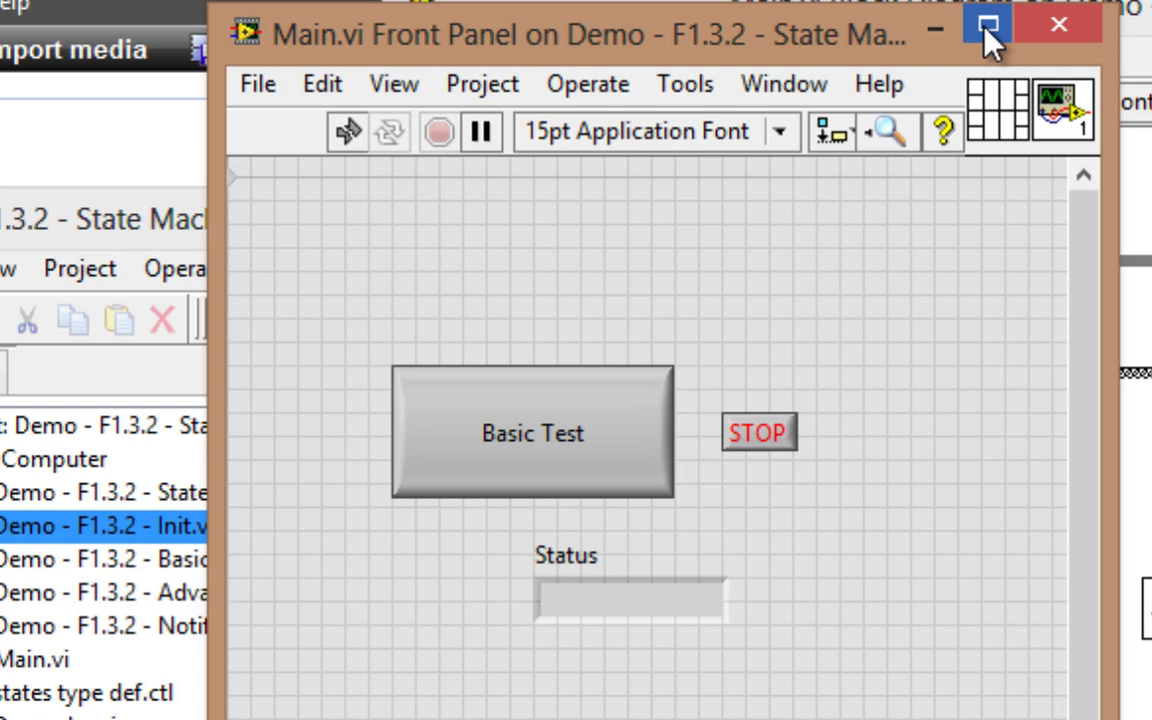
click(984, 28)
click(640, 124)
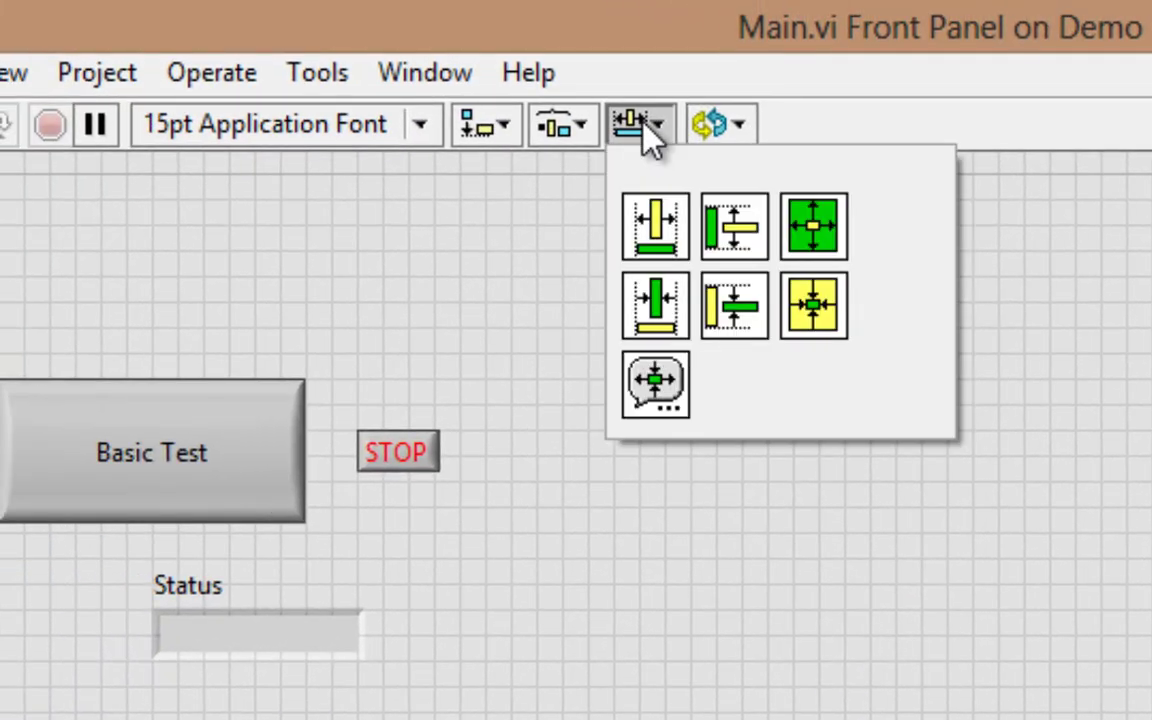
click(816, 228)
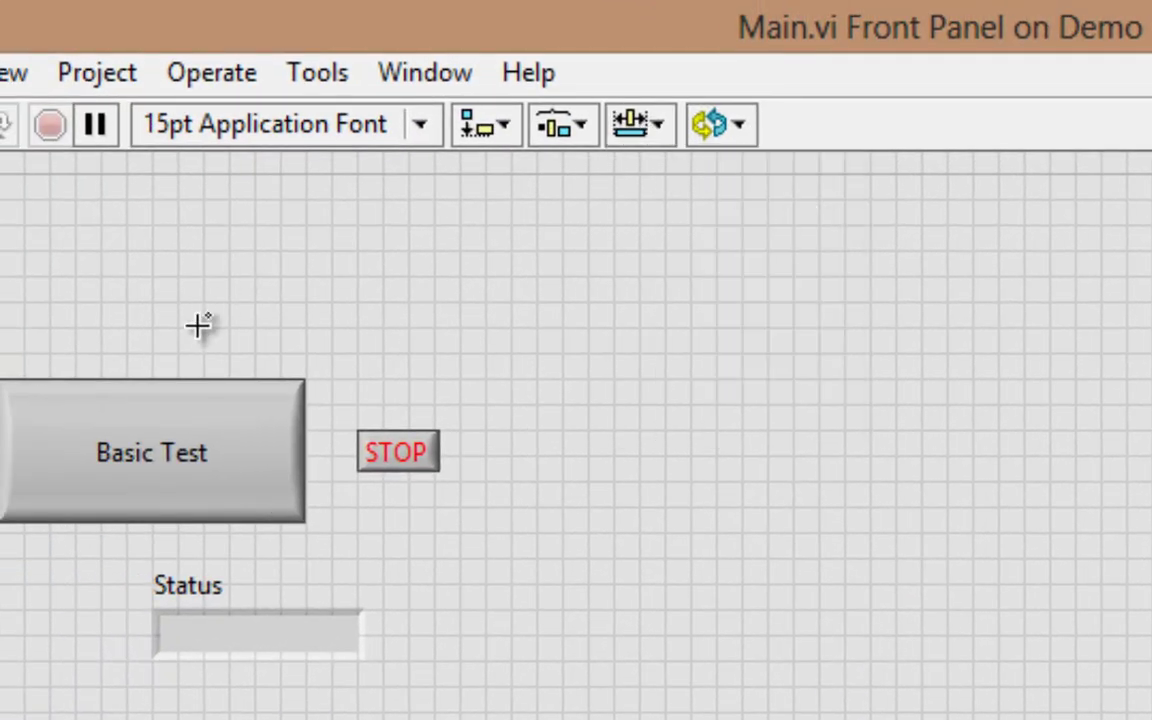
- Match both buttons' size, align their top edges, and close the gap between them
drag(198, 325, 566, 437)
click(640, 124)
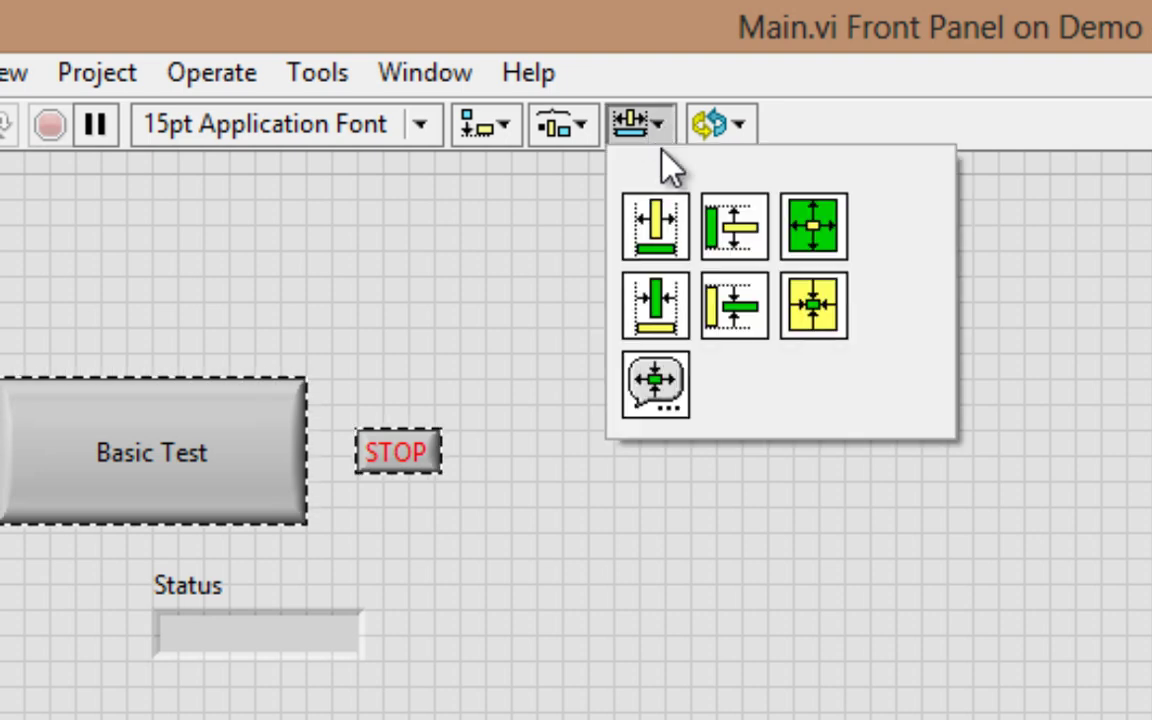
click(816, 228)
click(490, 124)
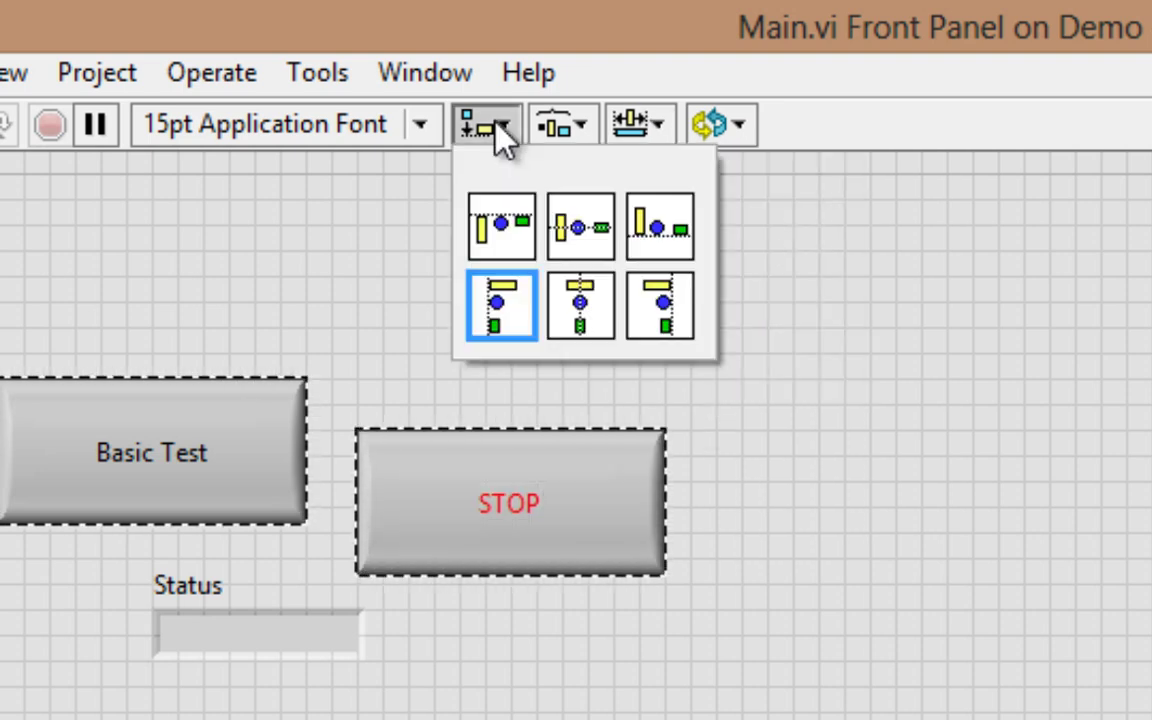
click(520, 237)
click(566, 128)
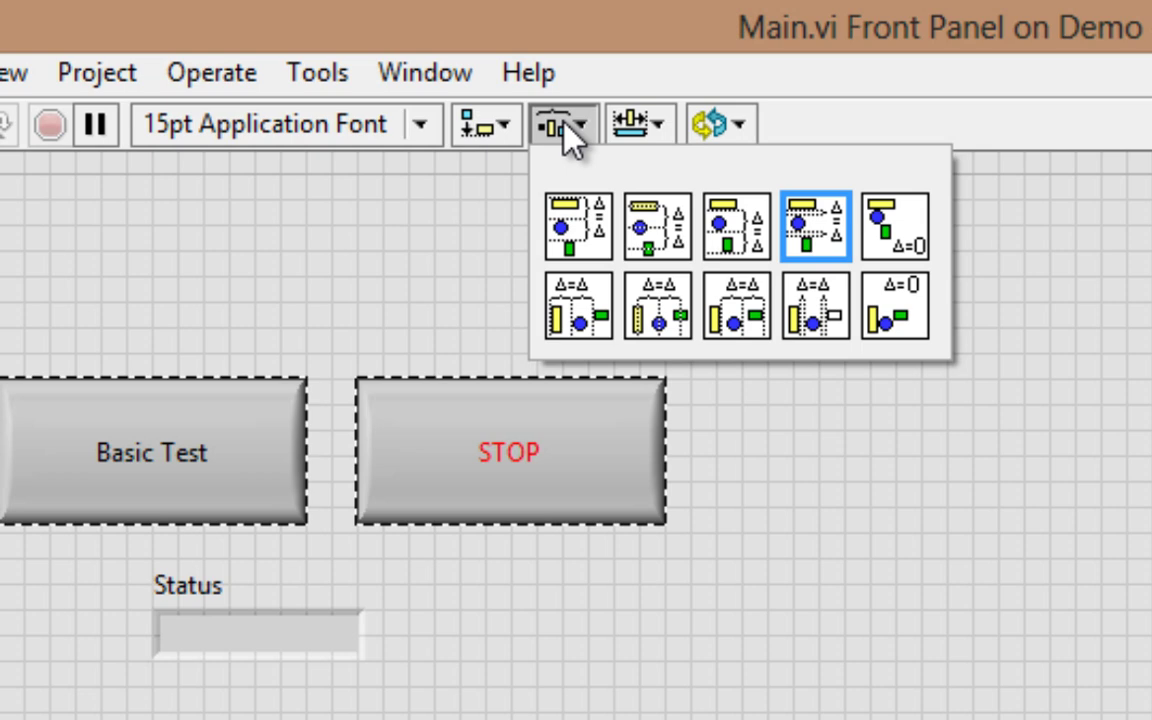
click(893, 306)
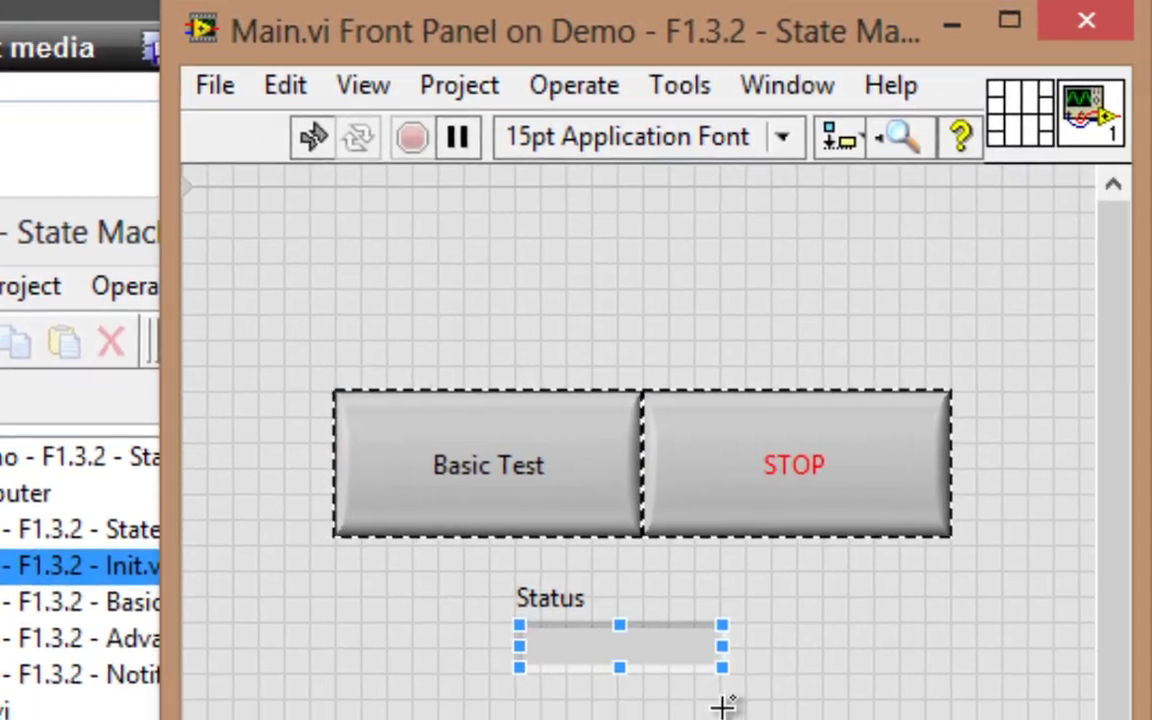
click(875, 632)
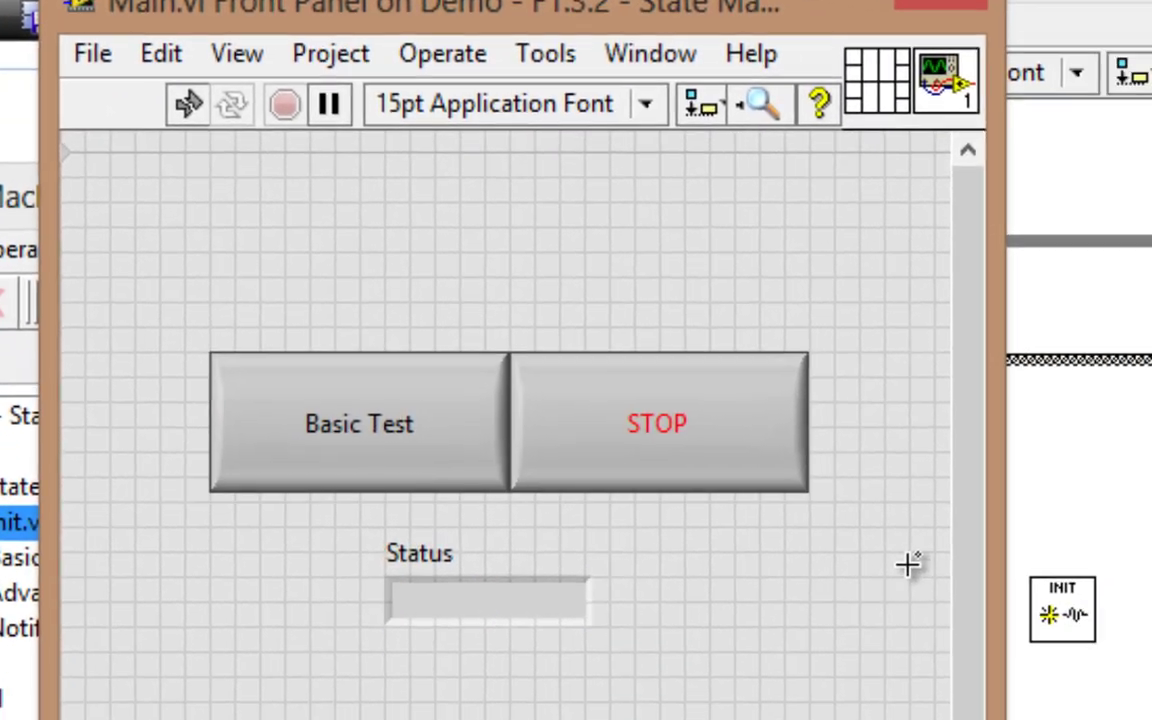
- Move Status right of the case structure and wire an "Init" string constant to it from the Init case
key(ctrl+e)
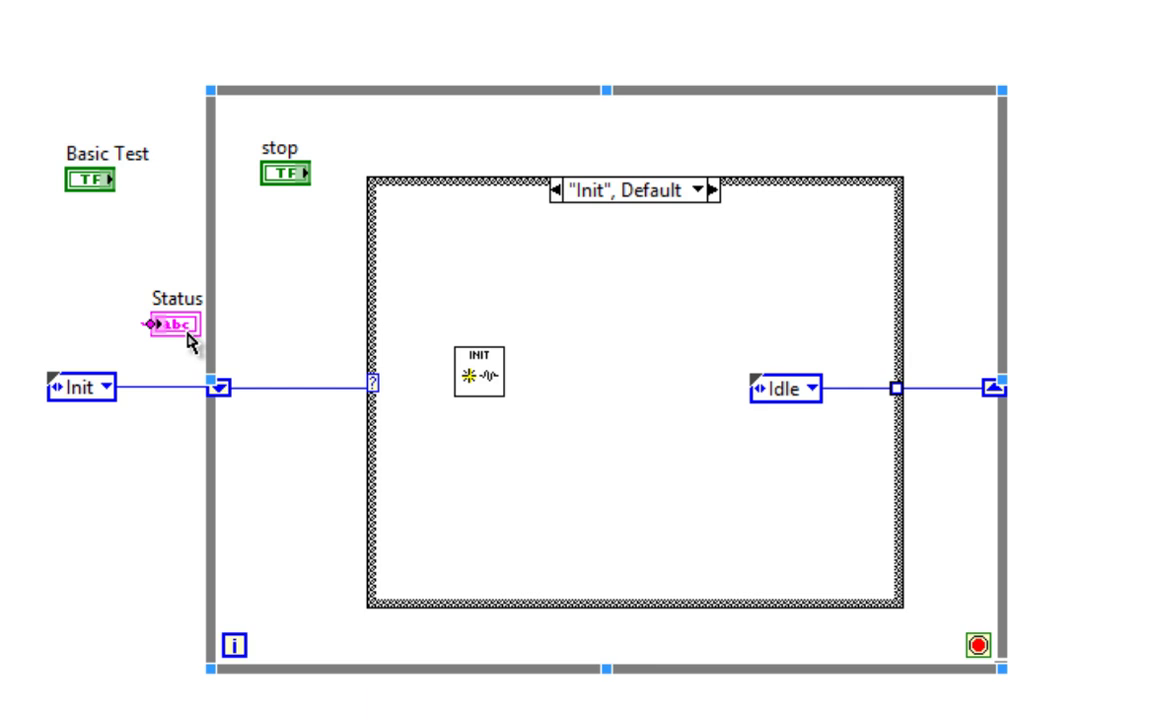
mouse_move(178, 318)
mouse_down()
mouse_move(830, 355)
mouse_move(958, 318)
mouse_up()
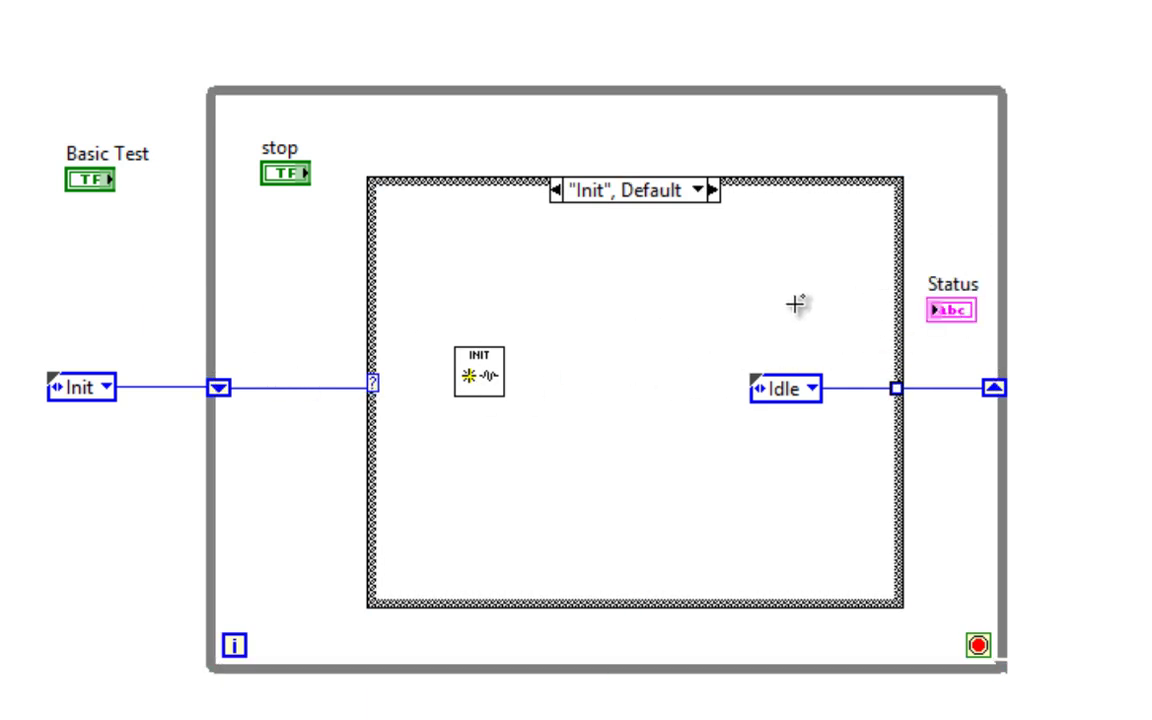
mouse_move(1000, 310)
right_click(851, 310)
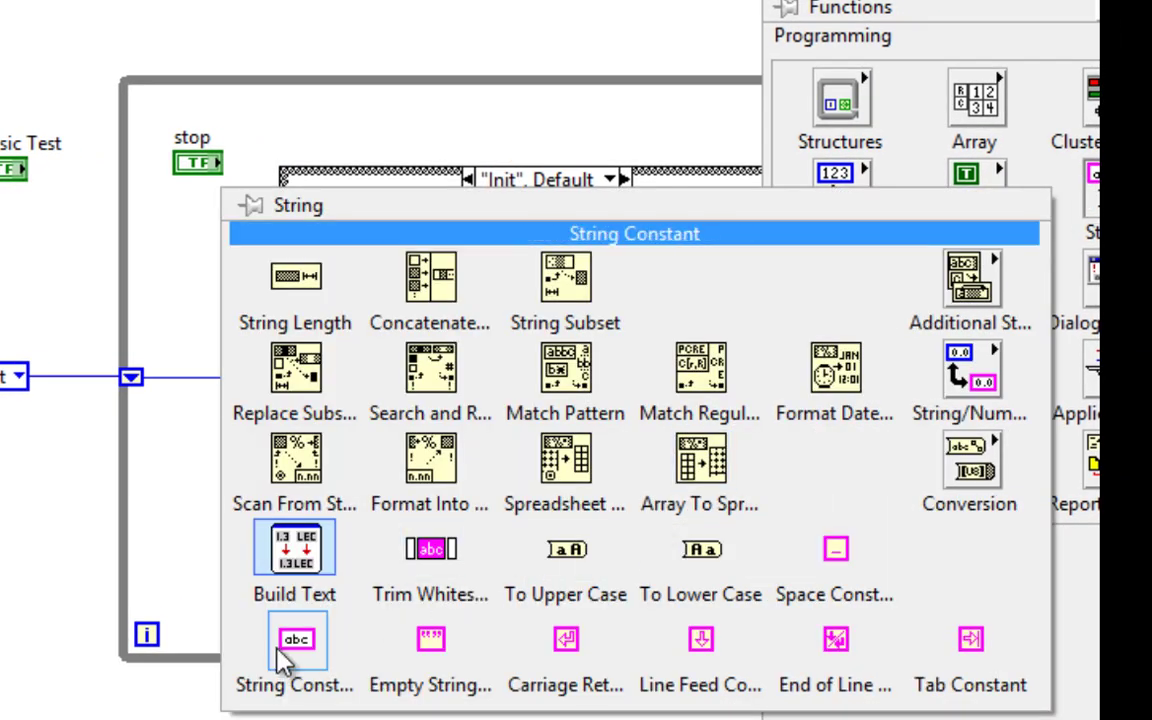
click(296, 640)
click(756, 296)
text(Init)
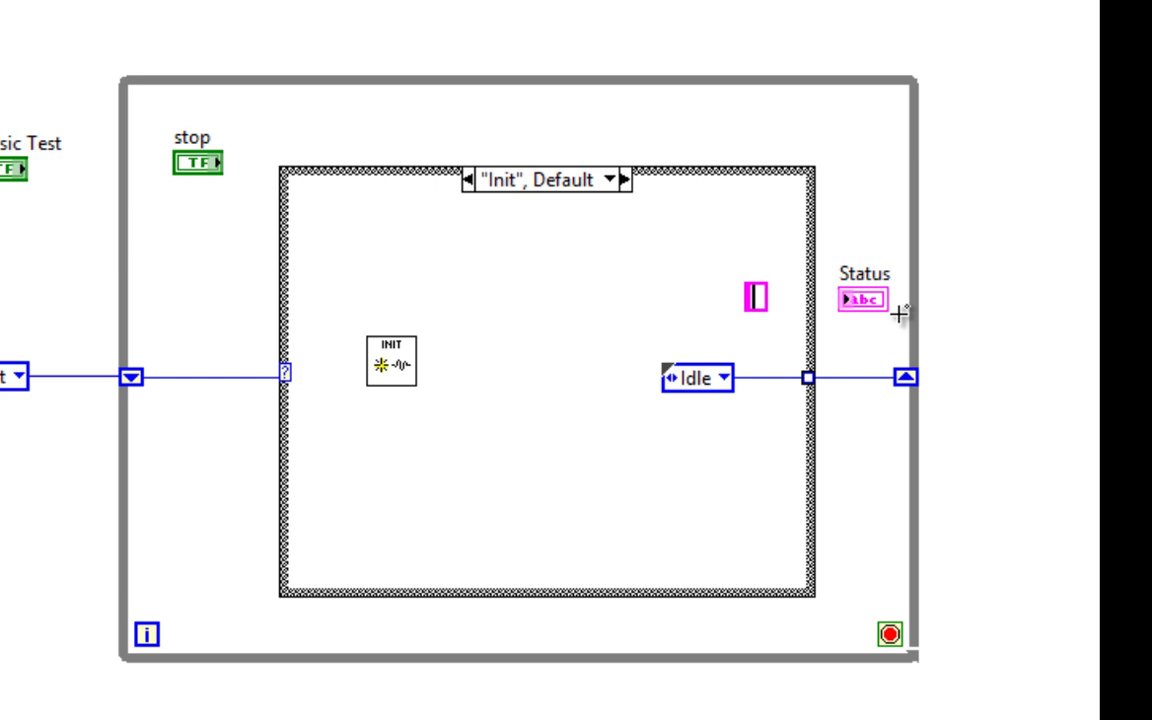
click(843, 301)
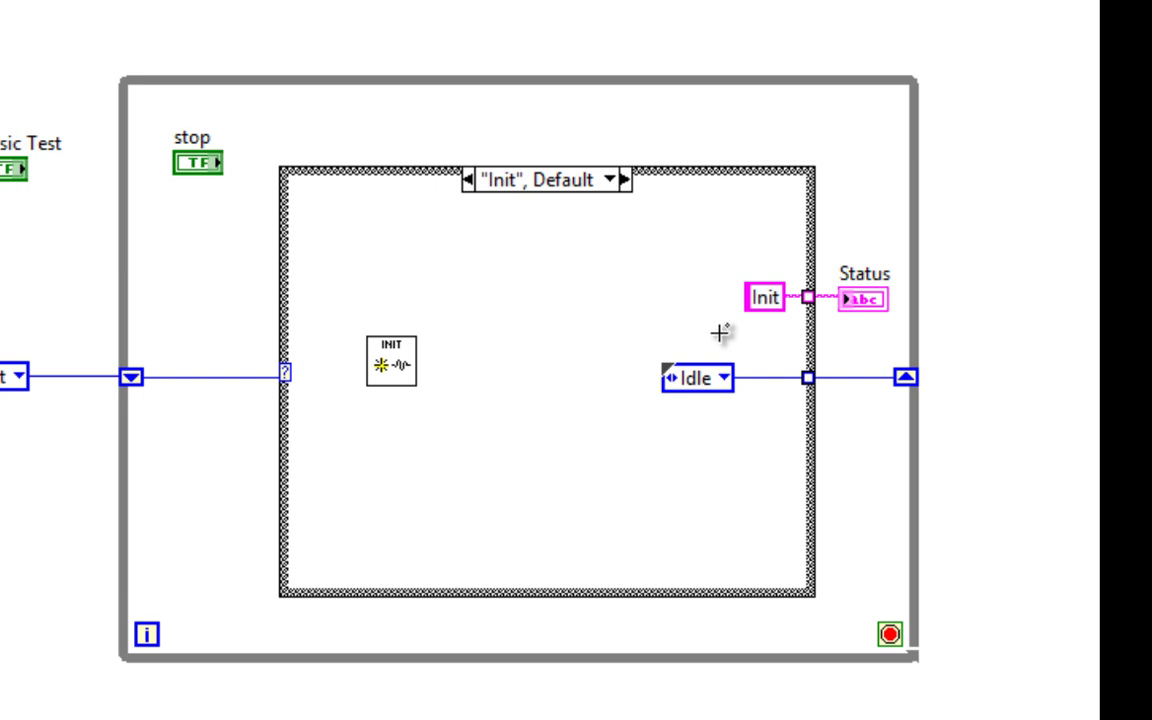
click(611, 190)
- Move the Basic Test and stop terminals into the Idle case and wire stop to the loop condition
click(637, 228)
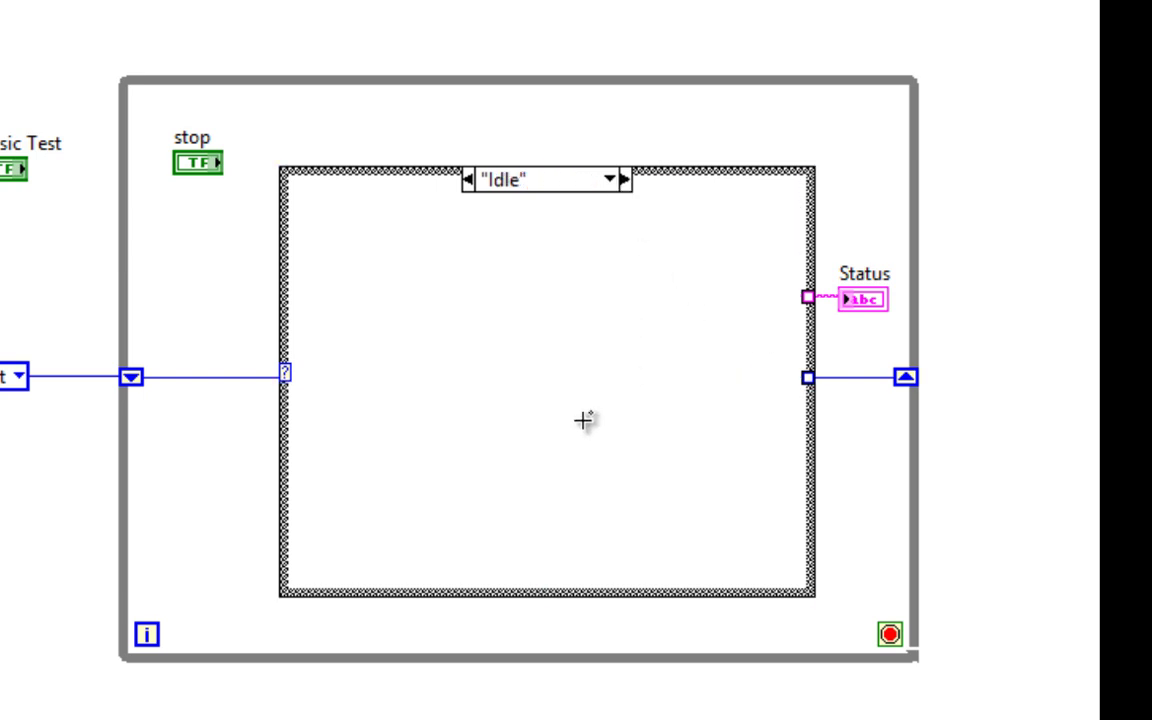
scroll(583, 450, left, 2)
scroll(524, 365, left, 2)
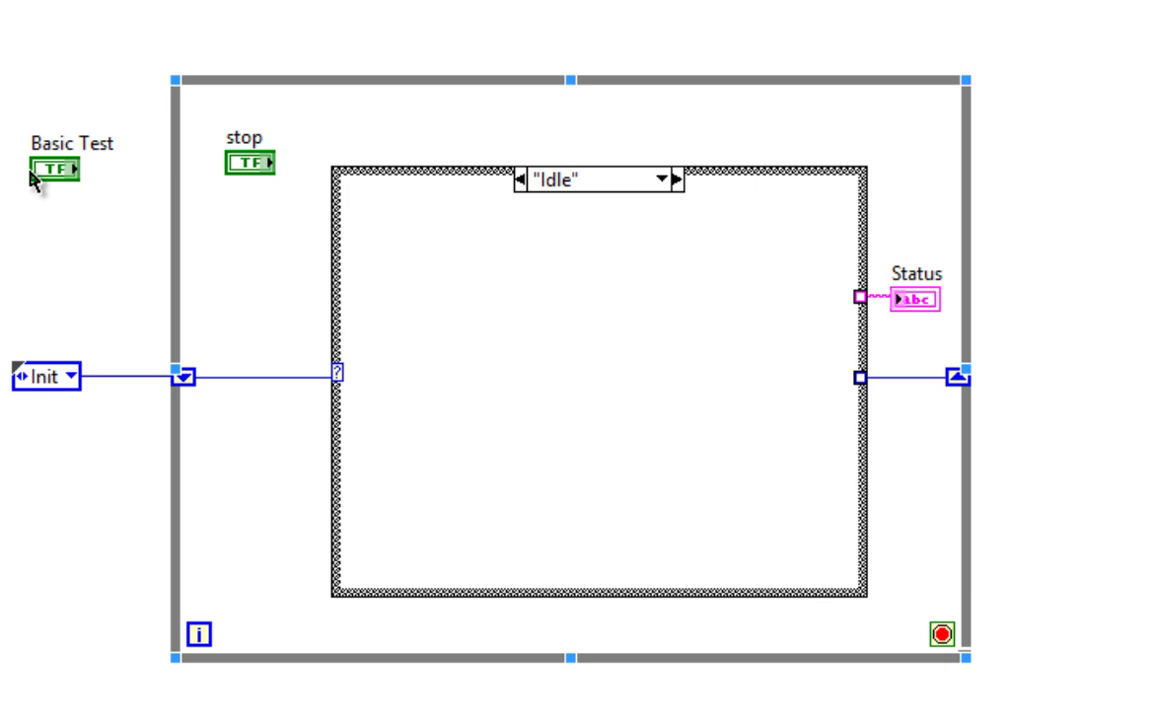
click(48, 174)
drag(48, 174, 458, 411)
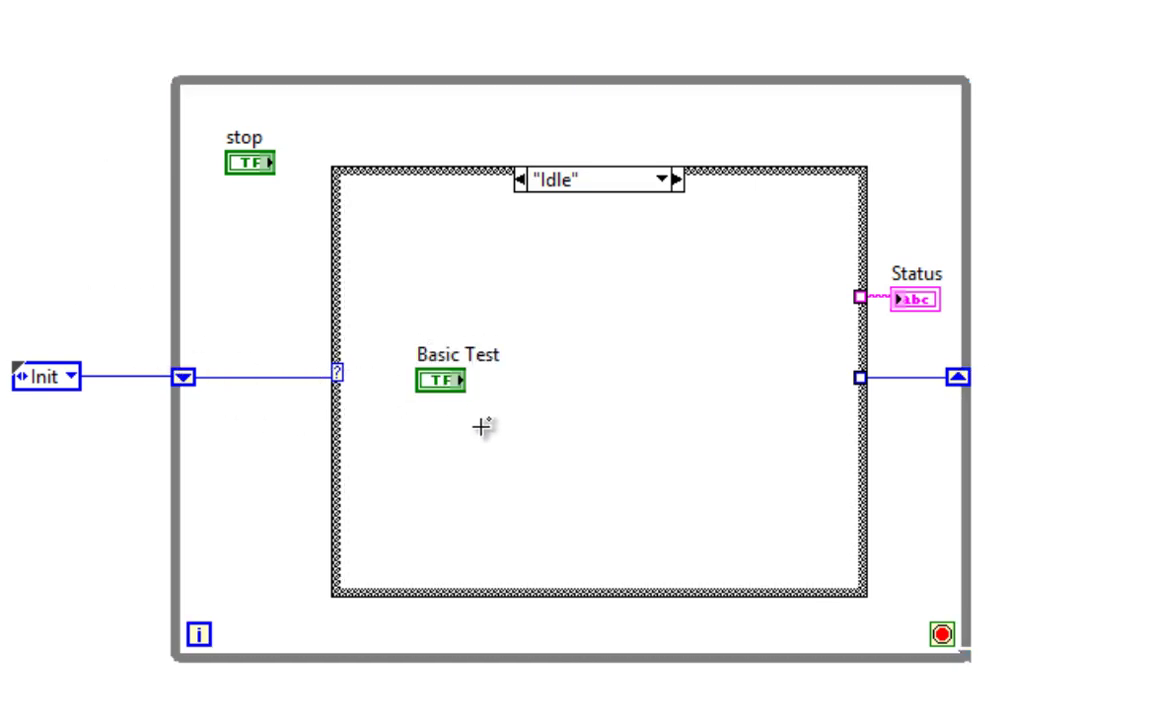
mouse_move(493, 450)
mouse_down()
mouse_move(680, 577)
mouse_move(768, 568)
mouse_up()
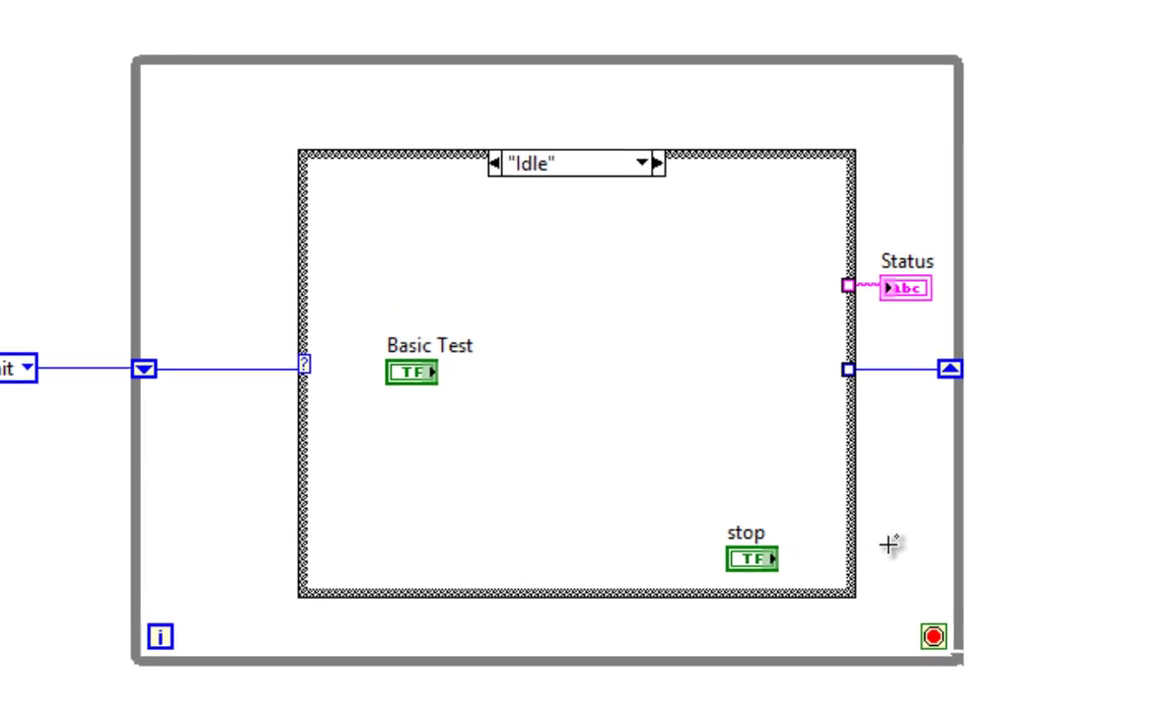
click(703, 556)
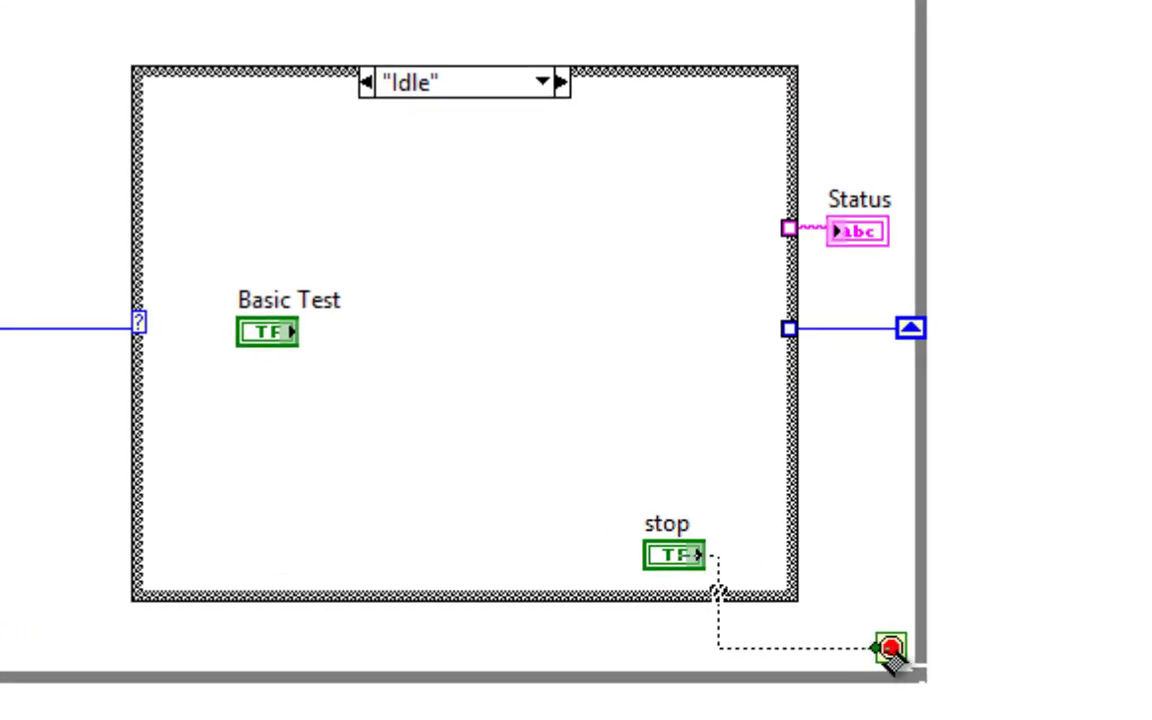
click(890, 645)
click(487, 594)
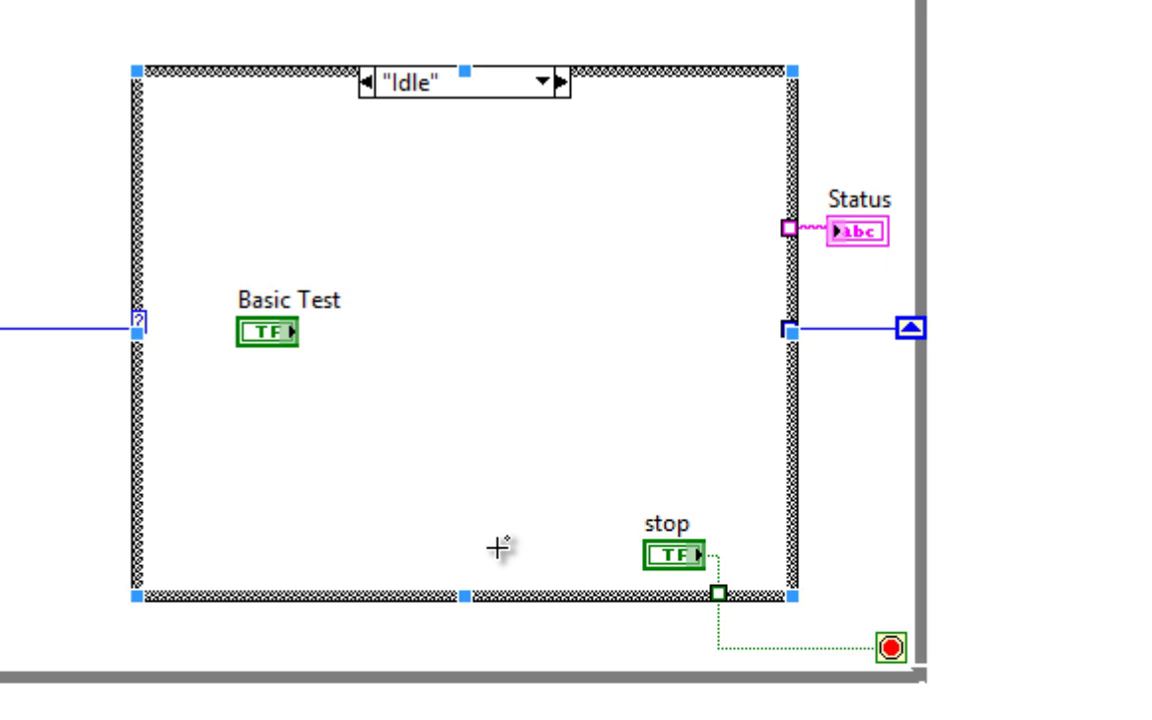
- Set the stop wire's tunnel to Use Default If Unwired
right_click(718, 595)
click(784, 612)
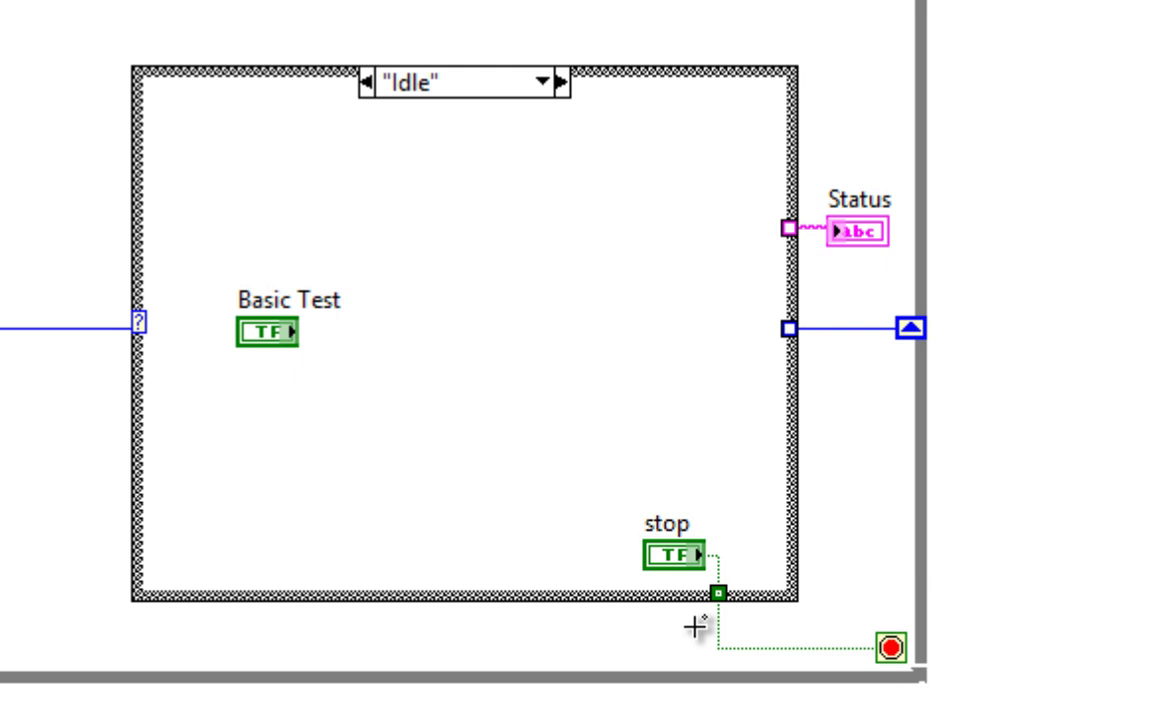
click(660, 597)
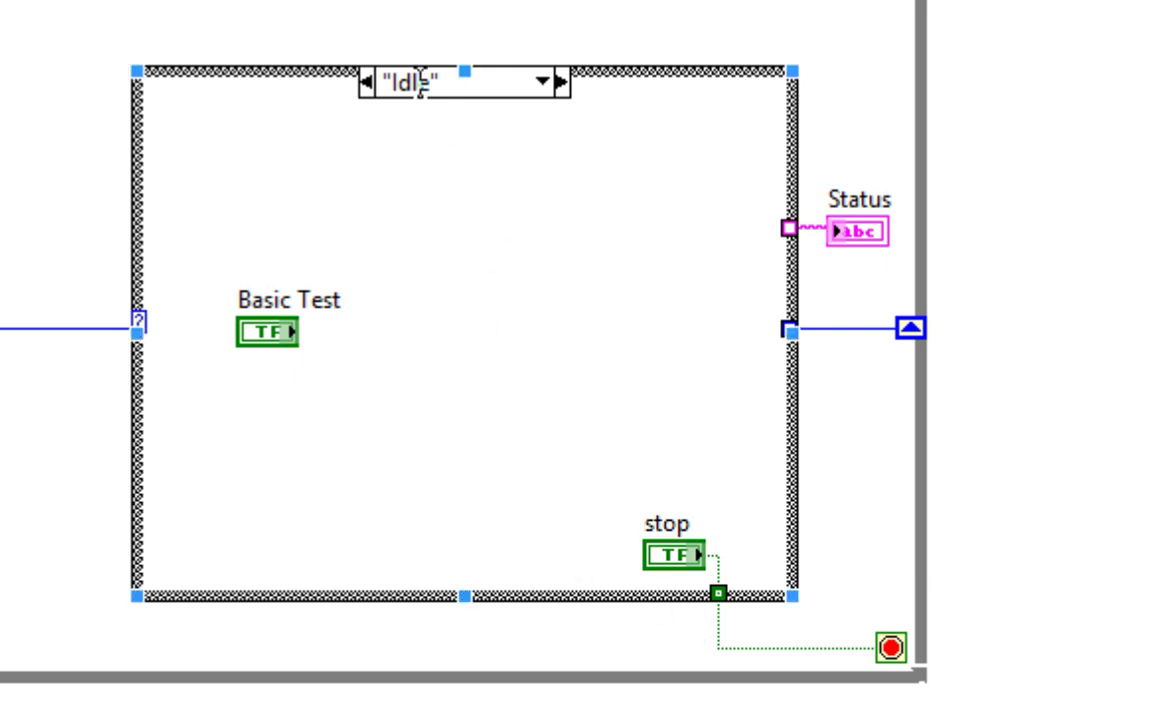
click(465, 379)
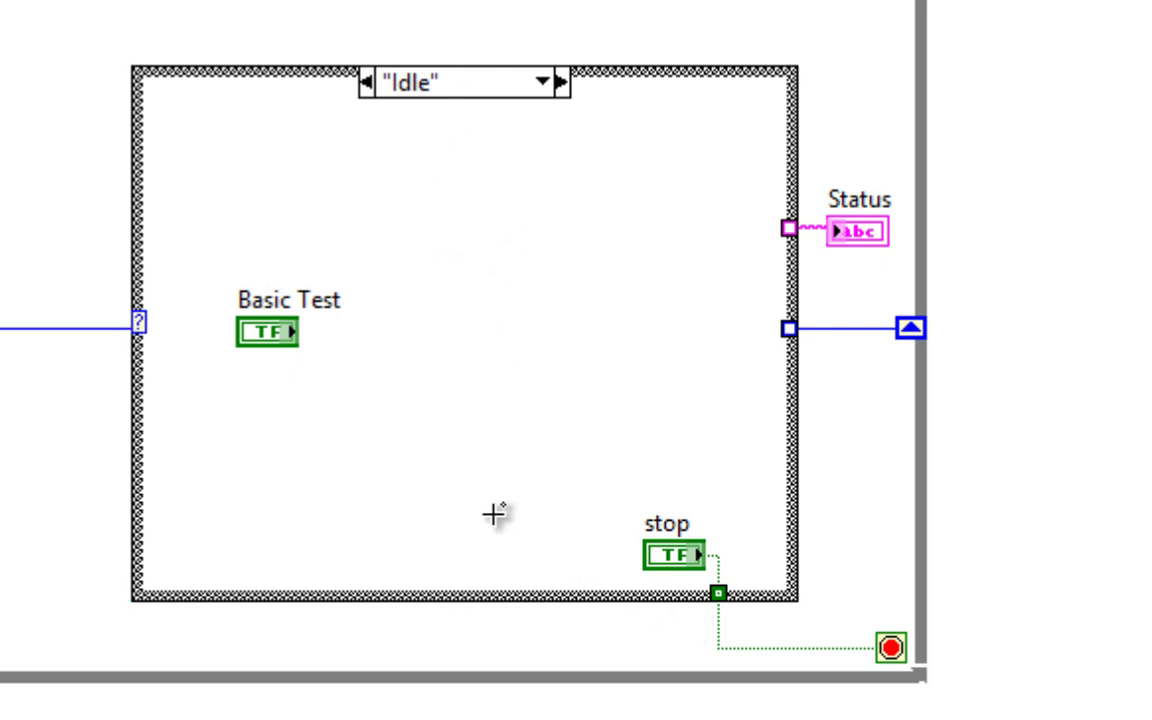
click(671, 602)
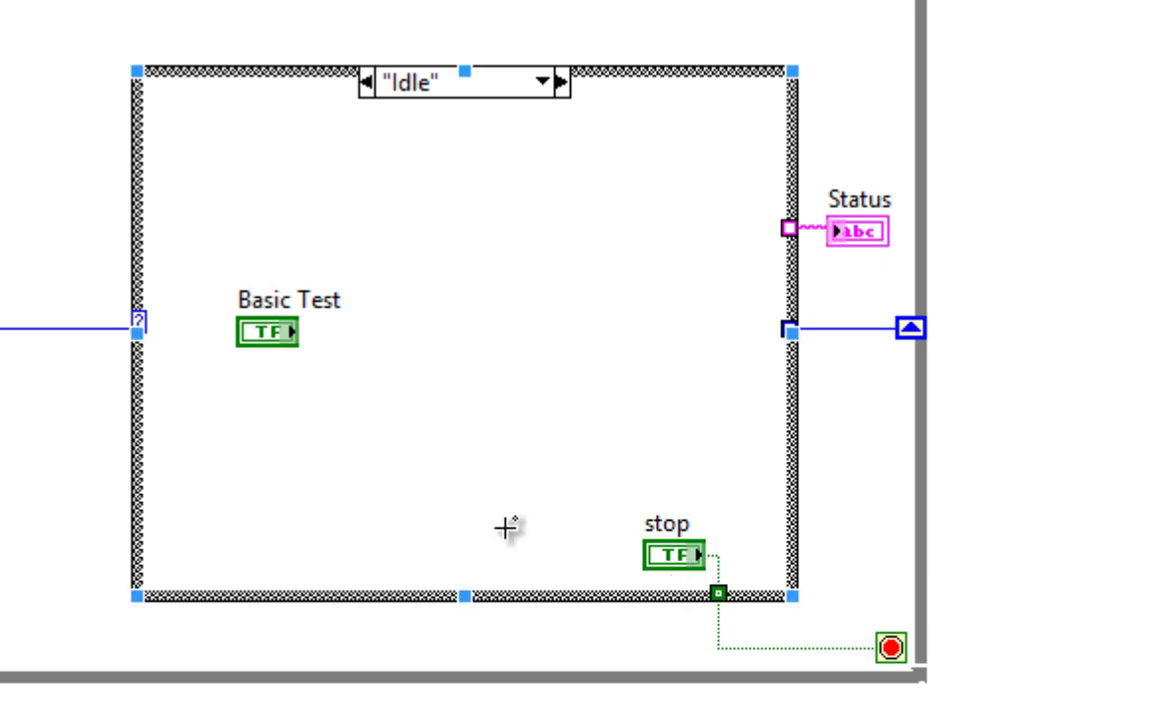
scroll(510, 570, up, 3)
- Draw a True/False case structure inside the Idle case, selected by the Basic Test button
right_click(514, 607)
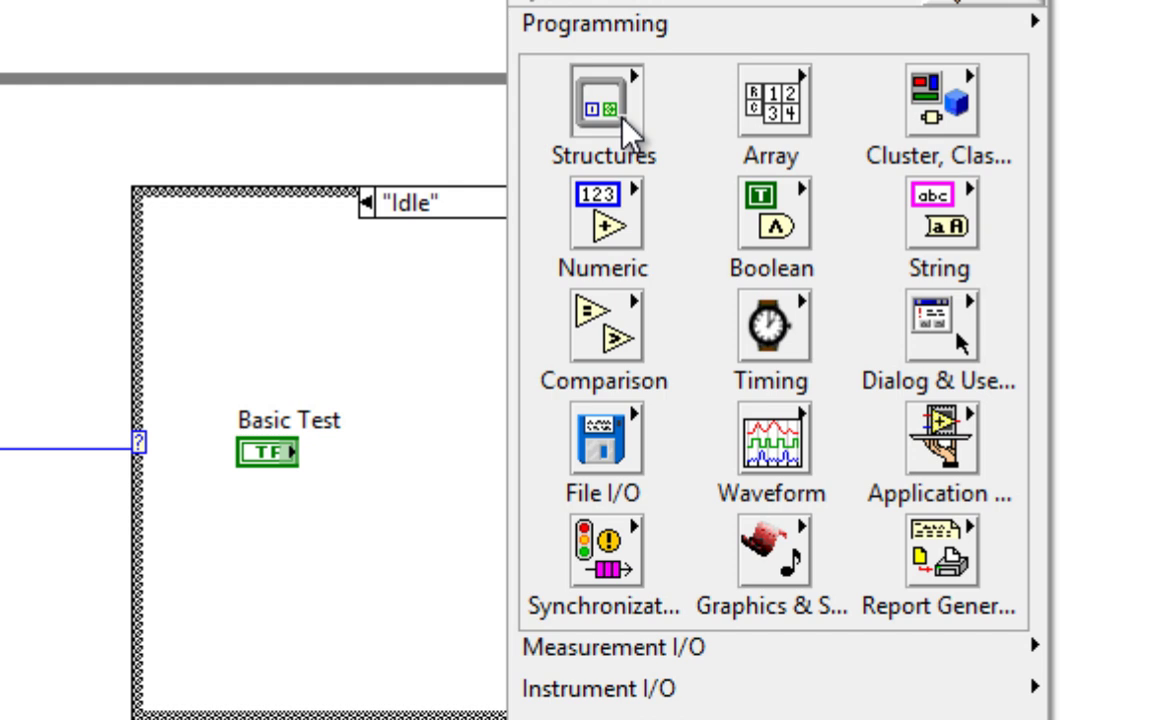
click(771, 358)
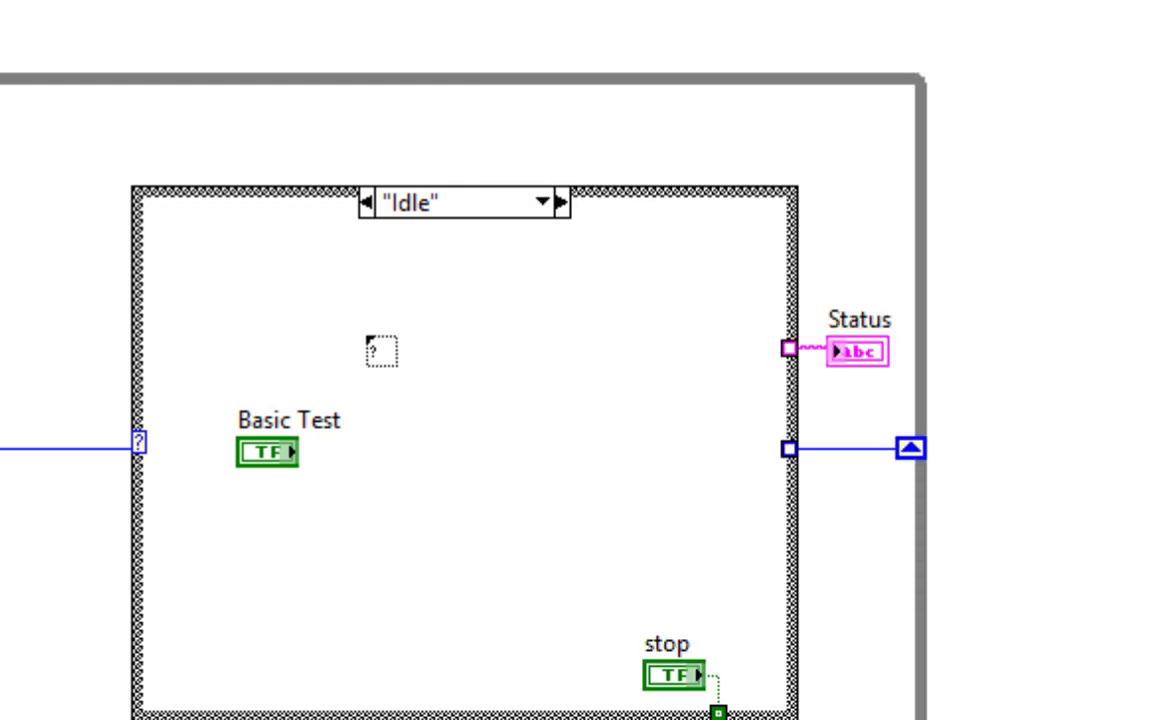
drag(368, 338, 676, 580)
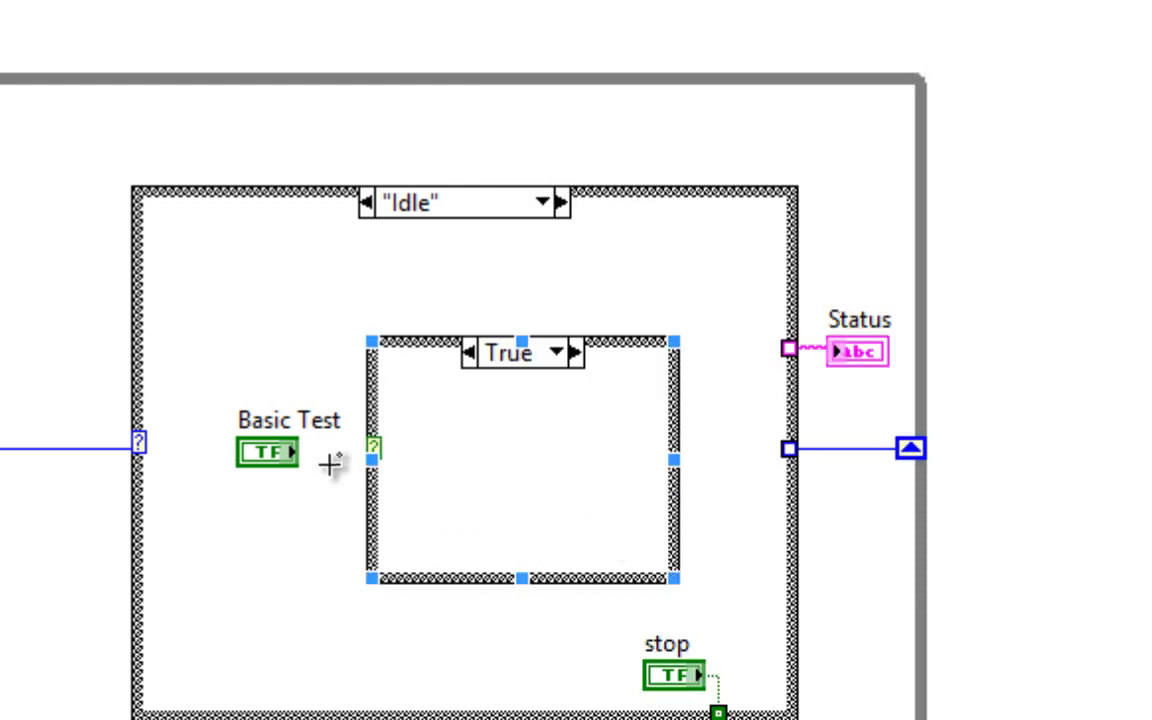
click(300, 452)
click(373, 448)
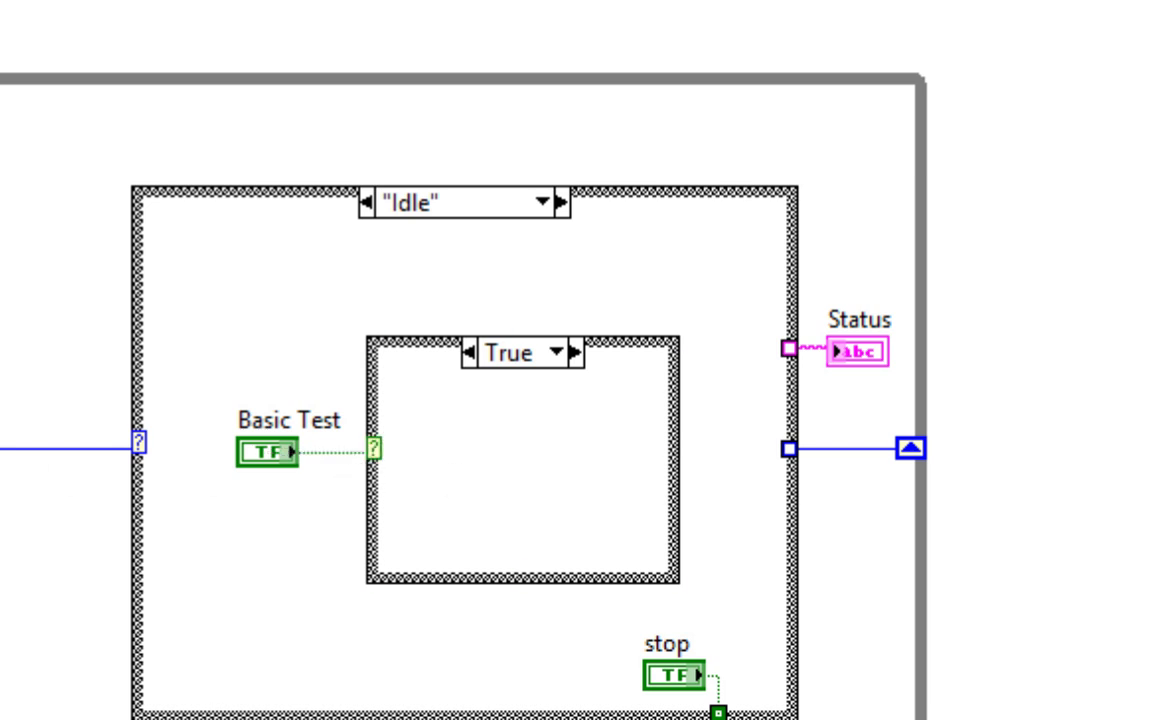
- Make the inner True case output an Advanced Test state constant to the loop's state wire
drag(540, 489, 545, 471)
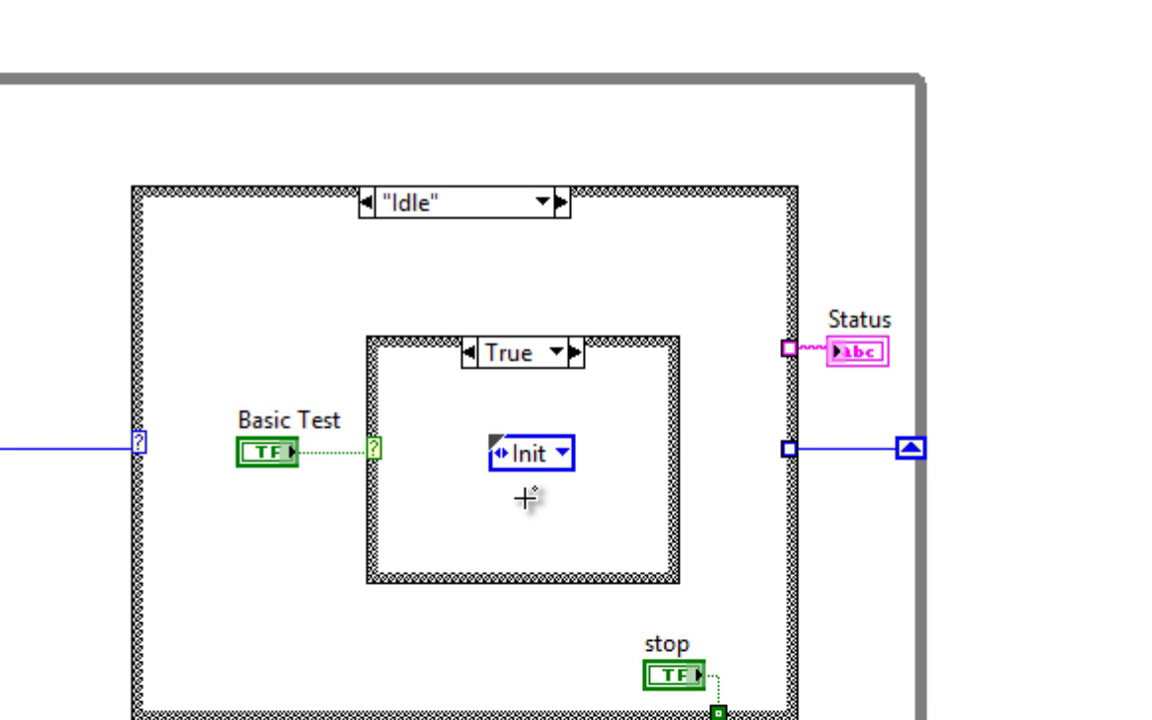
click(370, 470)
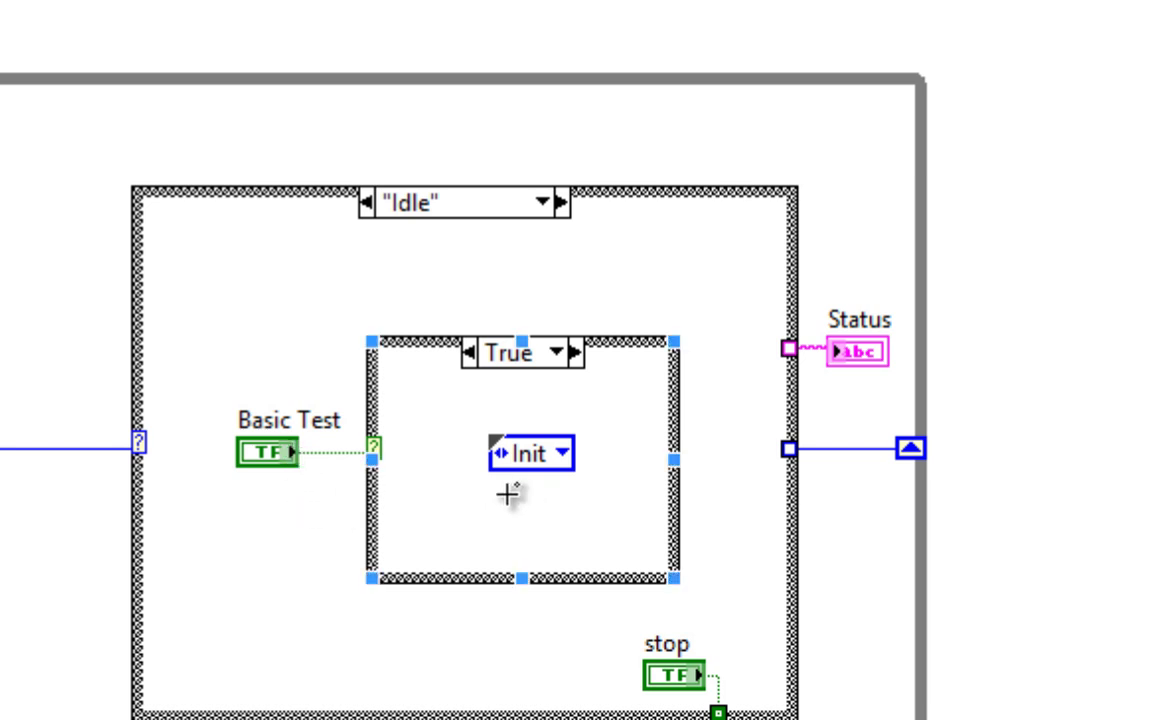
click(559, 451)
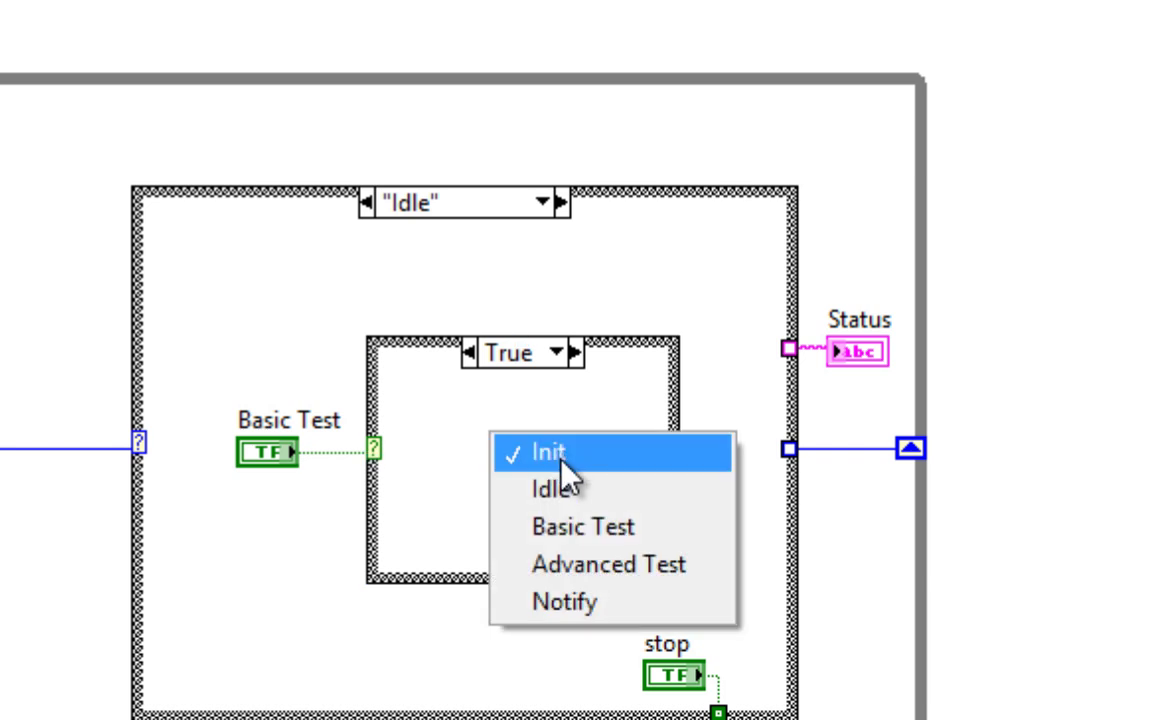
click(609, 570)
drag(583, 480, 510, 474)
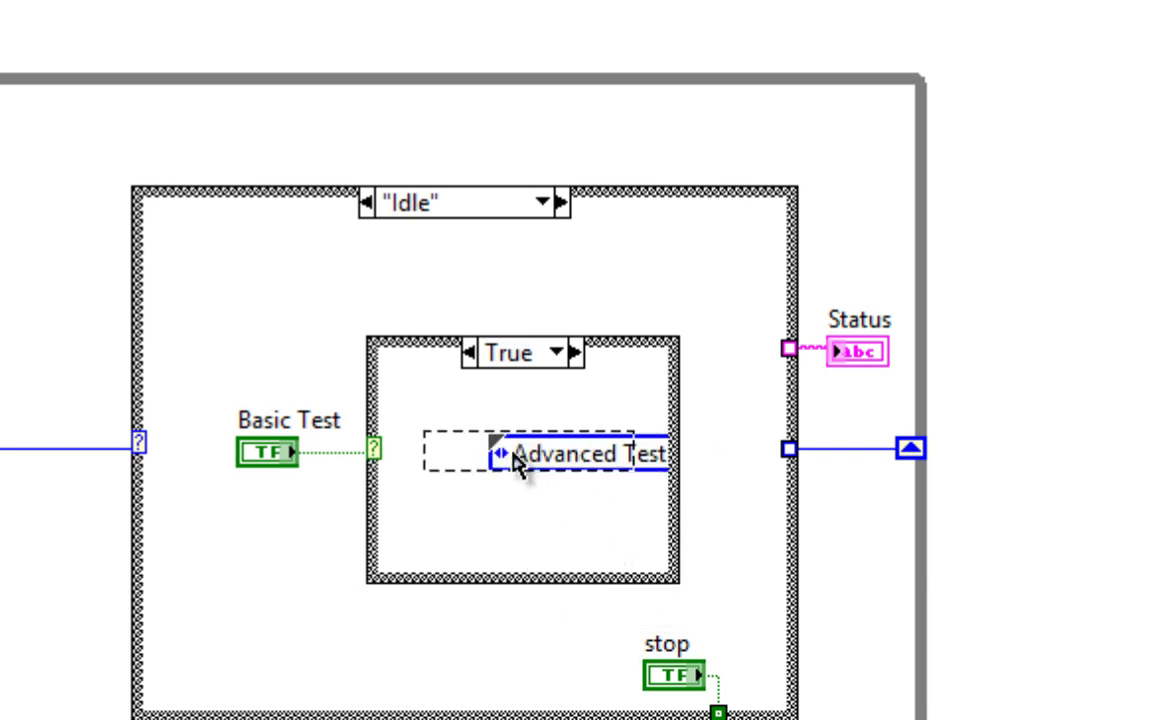
click(623, 448)
click(788, 448)
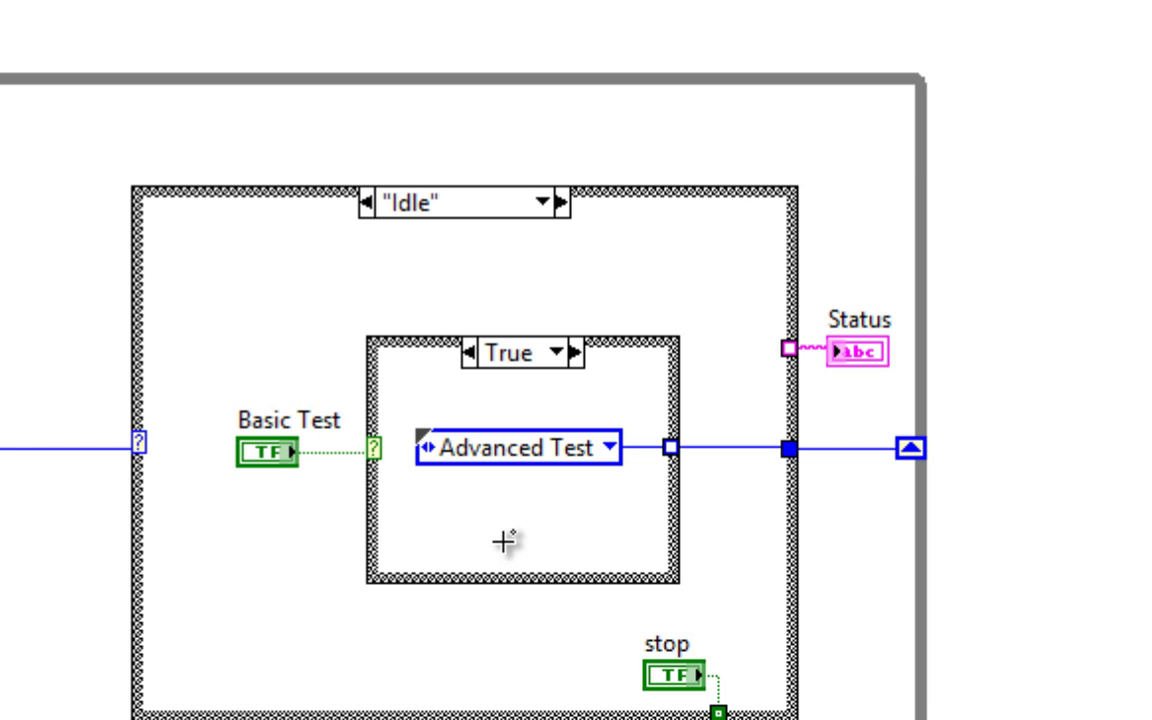
ctrl+scroll(505, 535, down, 1)
- Make the inner False case output an Idle state constant
right_click(664, 449)
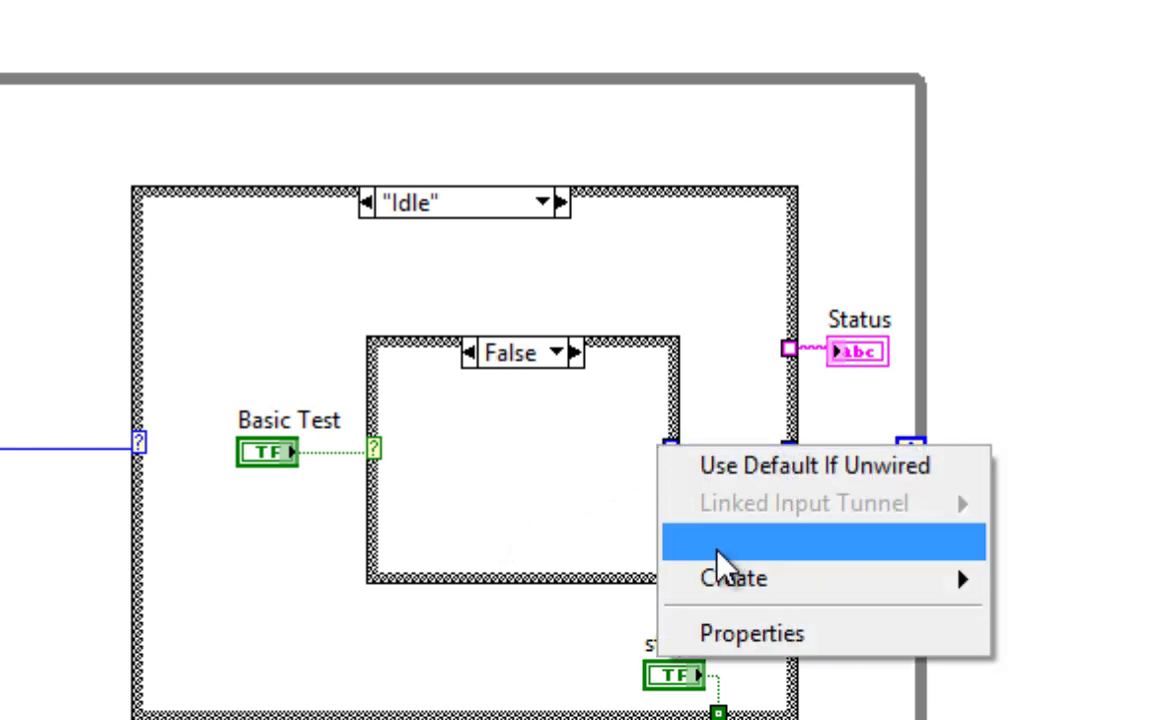
click(1048, 582)
click(673, 520)
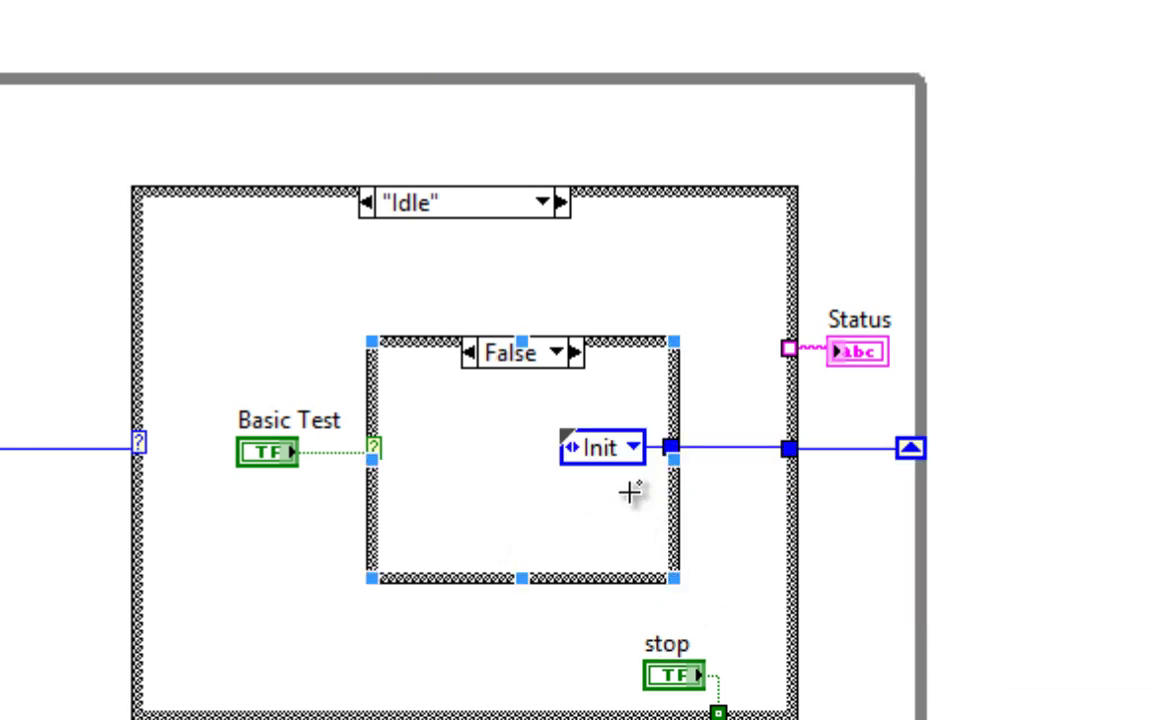
click(630, 460)
click(643, 483)
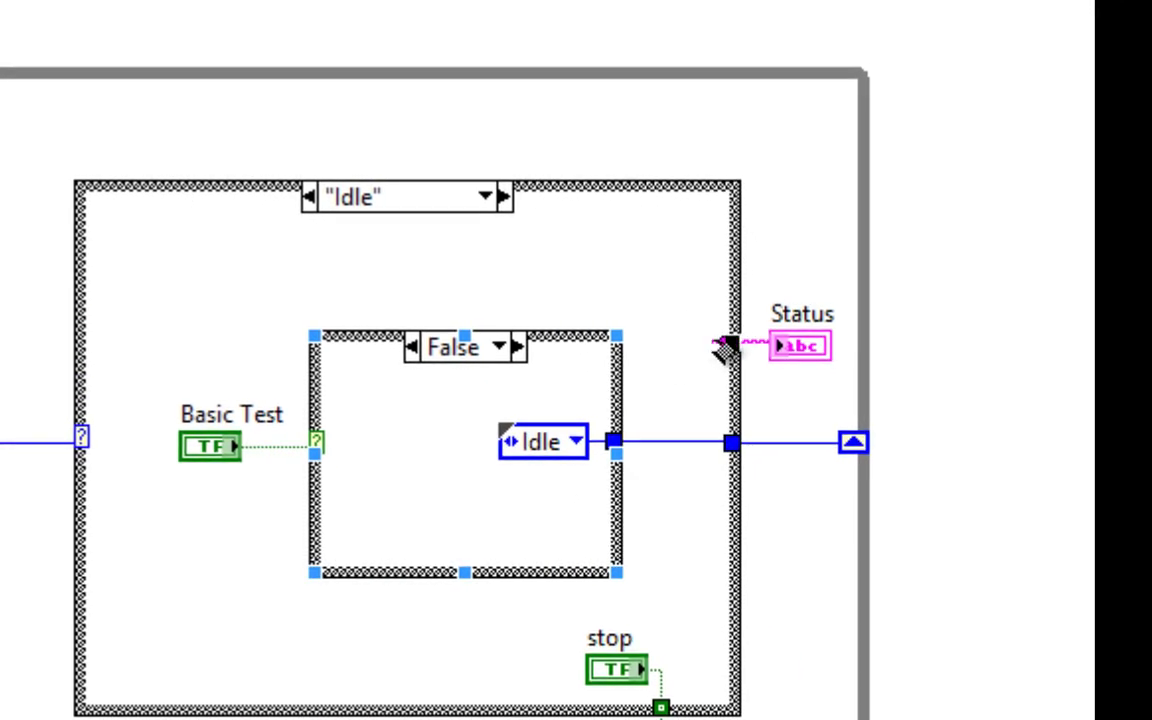
- Wire an 'Idle' string constant to the Status tunnel in the Idle case
right_click(732, 346)
click(1080, 468)
text(Idle)
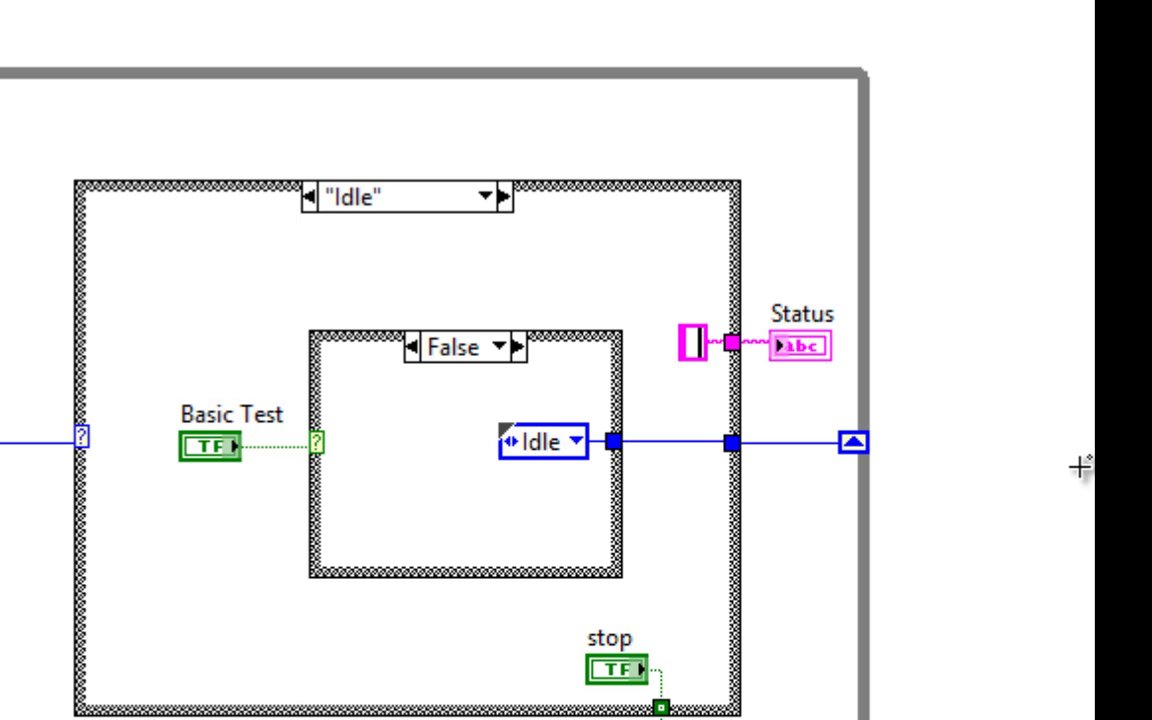
click(1022, 572)
click(589, 189)
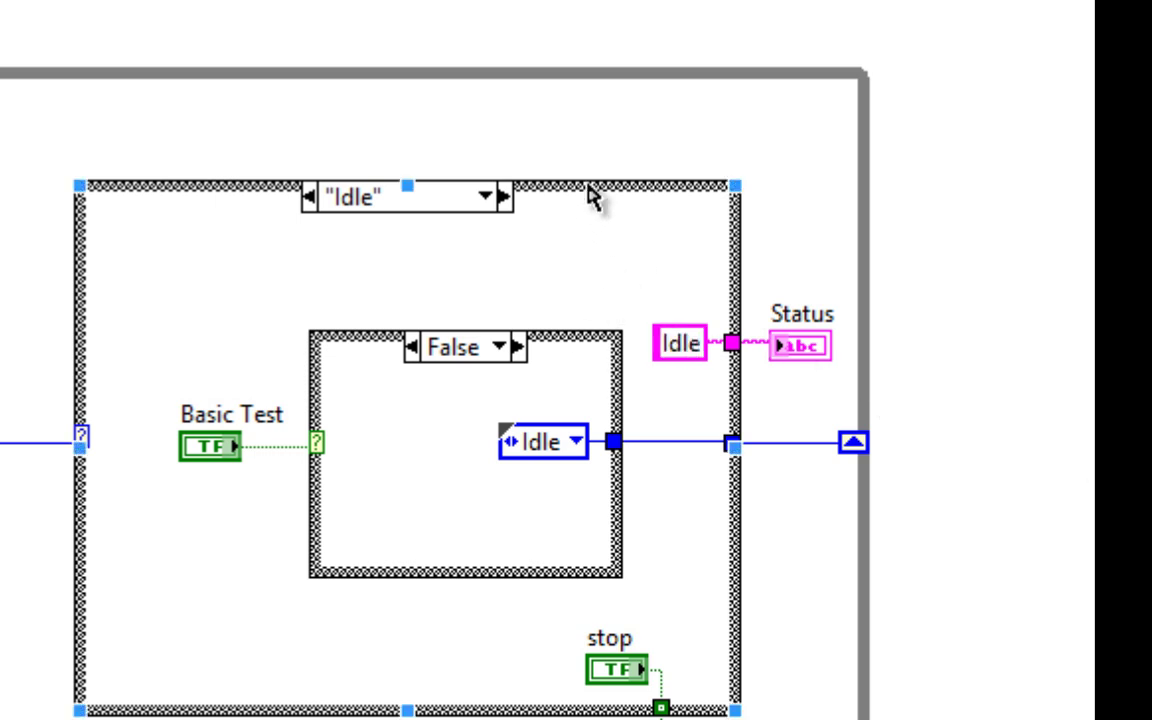
- Add a Basic Test case after Idle holding the Basic Test subVI
right_click(593, 197)
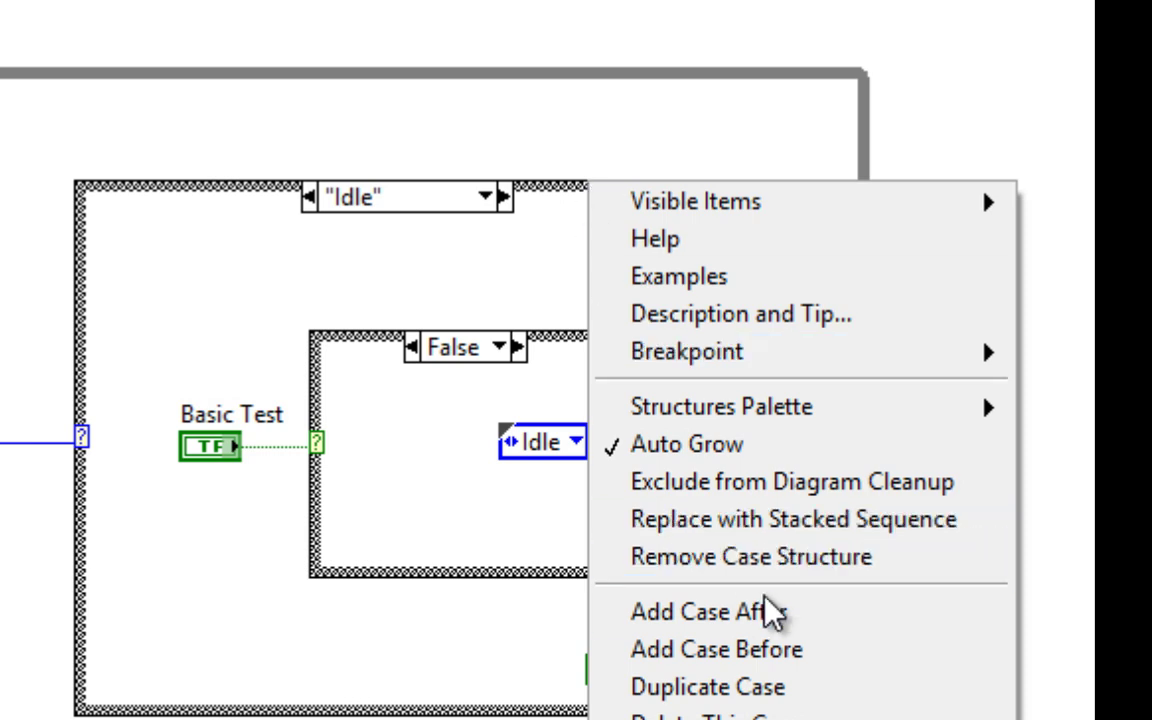
click(778, 618)
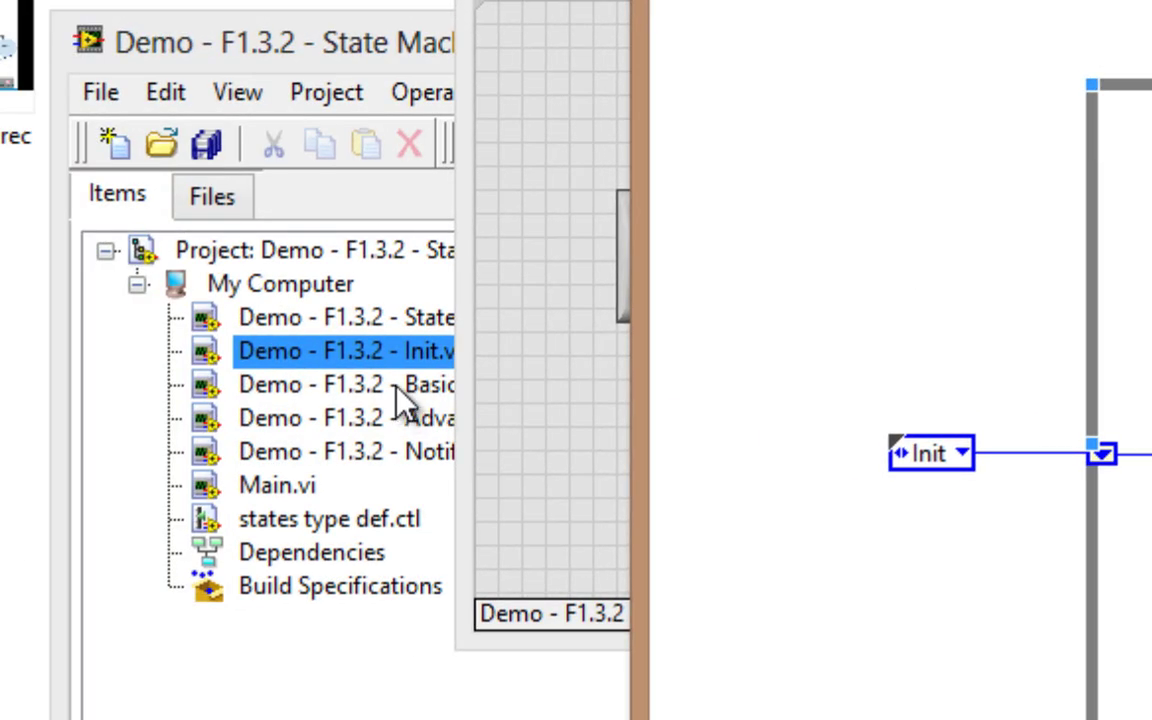
drag(398, 392, 470, 419)
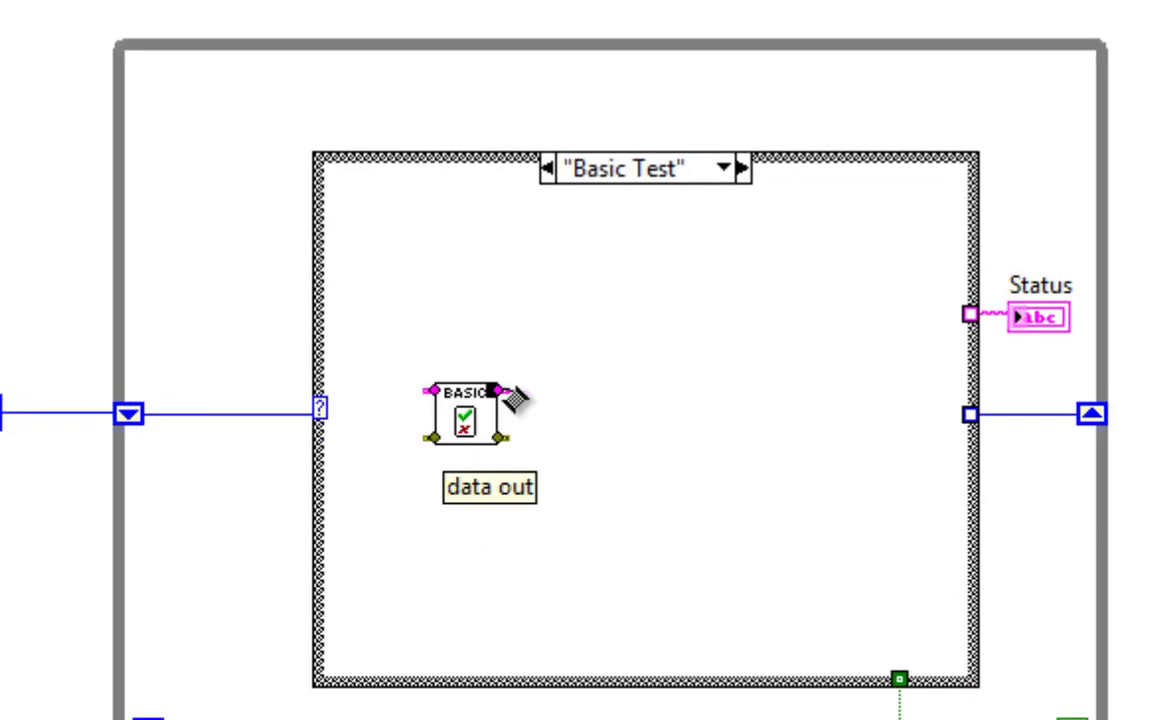
- Unbundle the passed? element from BASIC's data out with Unbundle By Name
right_click(588, 396)
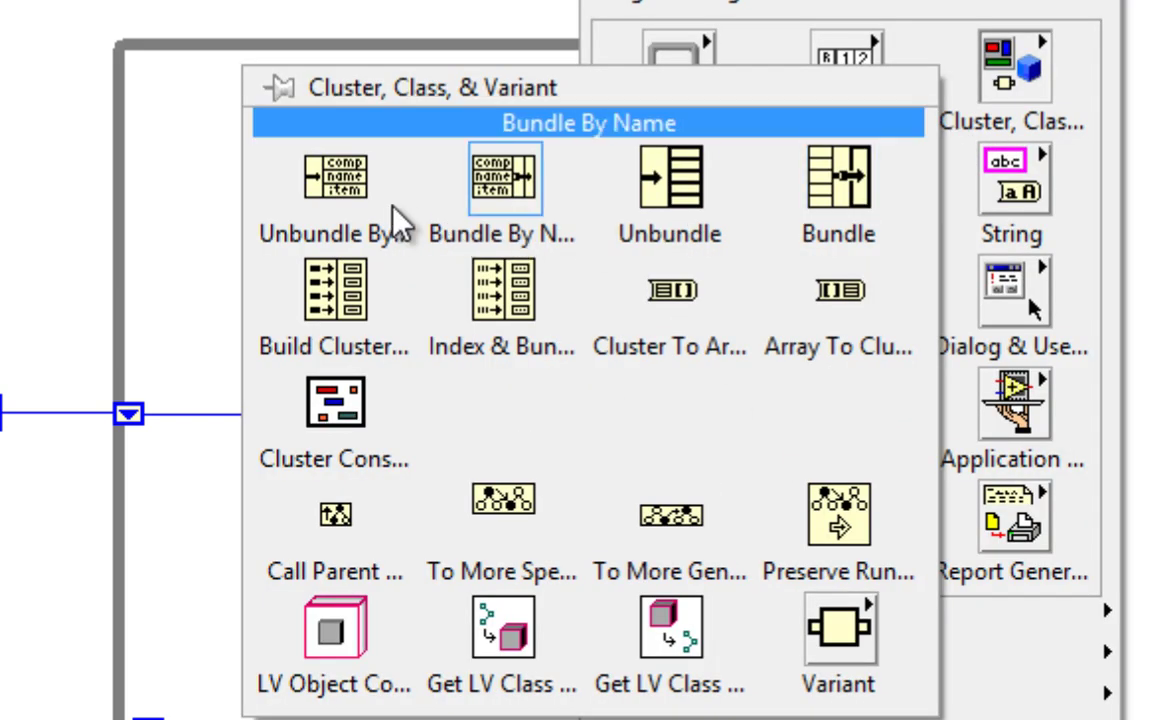
mouse_move(1012, 70)
click(350, 200)
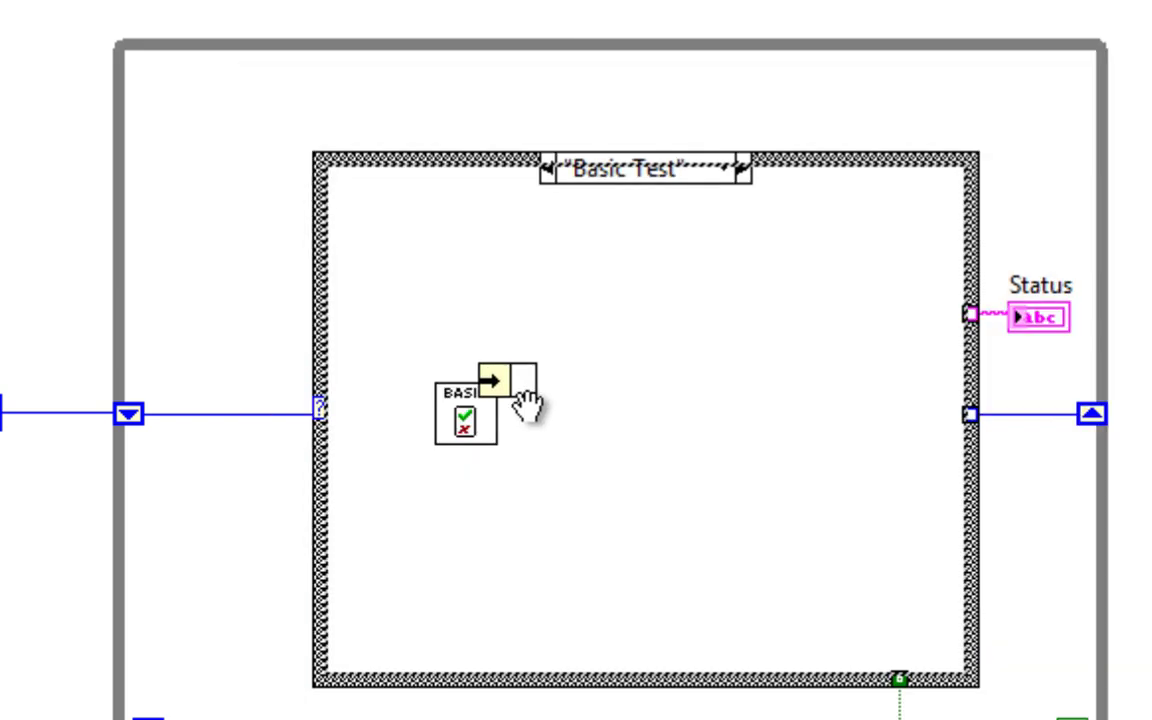
click(568, 385)
click(497, 392)
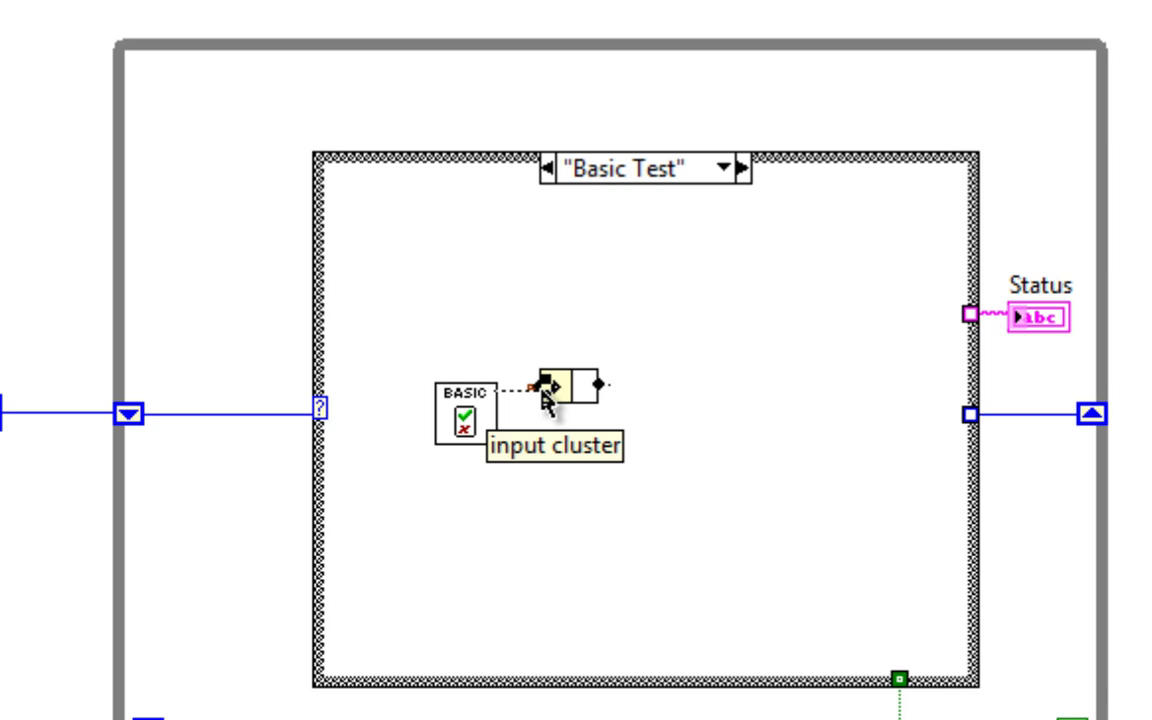
click(540, 388)
drag(532, 383, 552, 385)
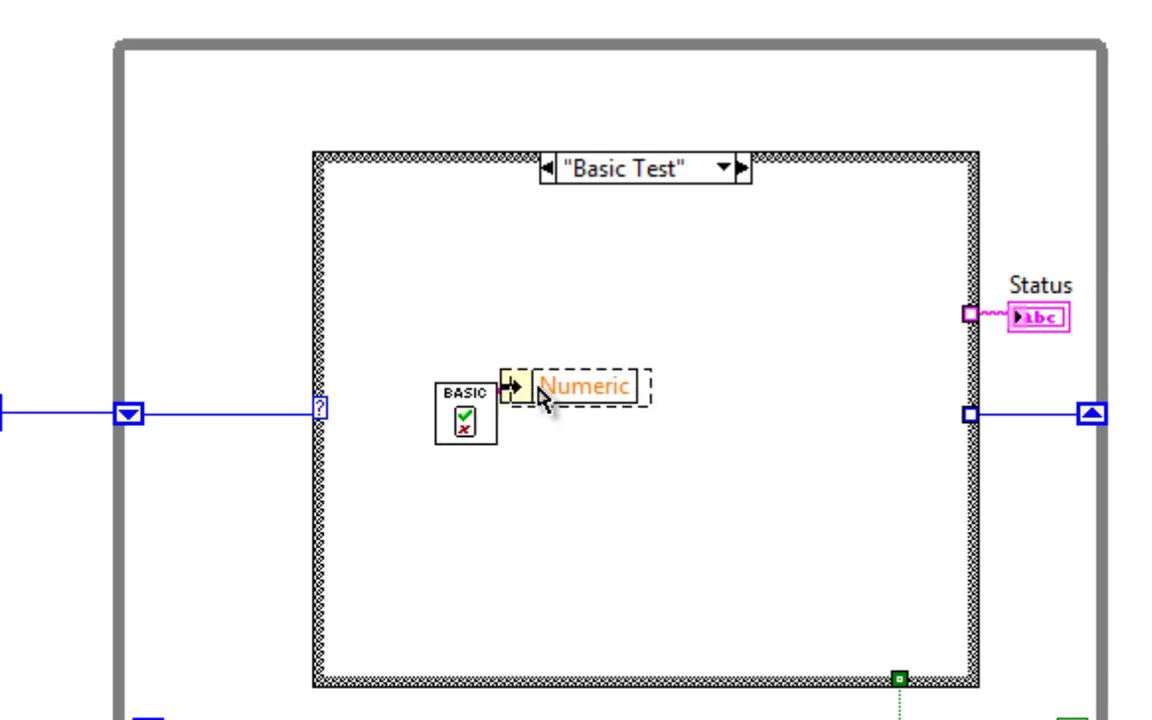
click(600, 390)
click(660, 450)
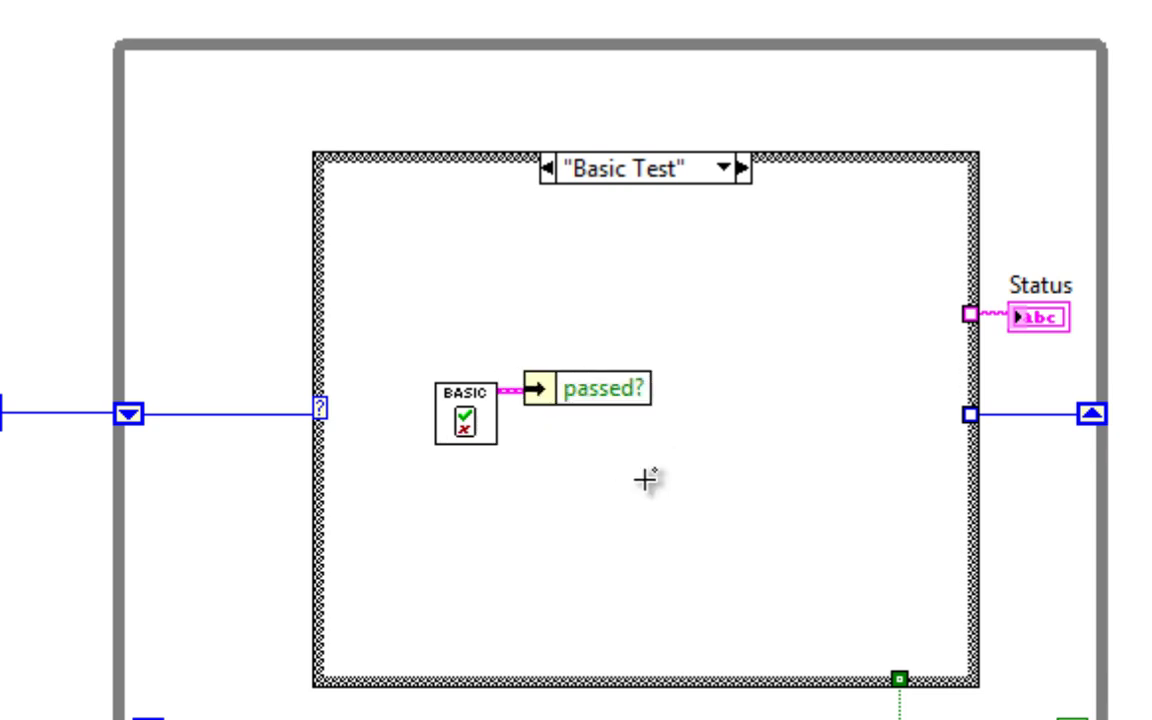
mouse_move(455, 350)
mouse_down()
mouse_move(580, 415)
mouse_move(511, 390)
mouse_up()
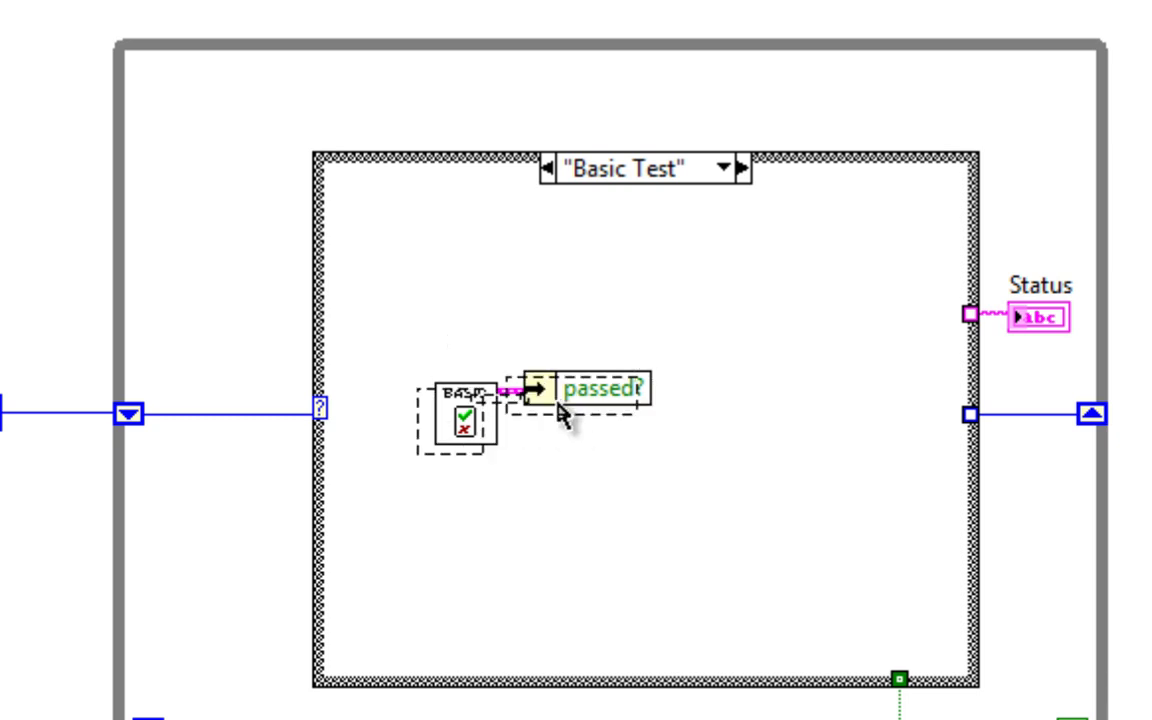
right_click(652, 407)
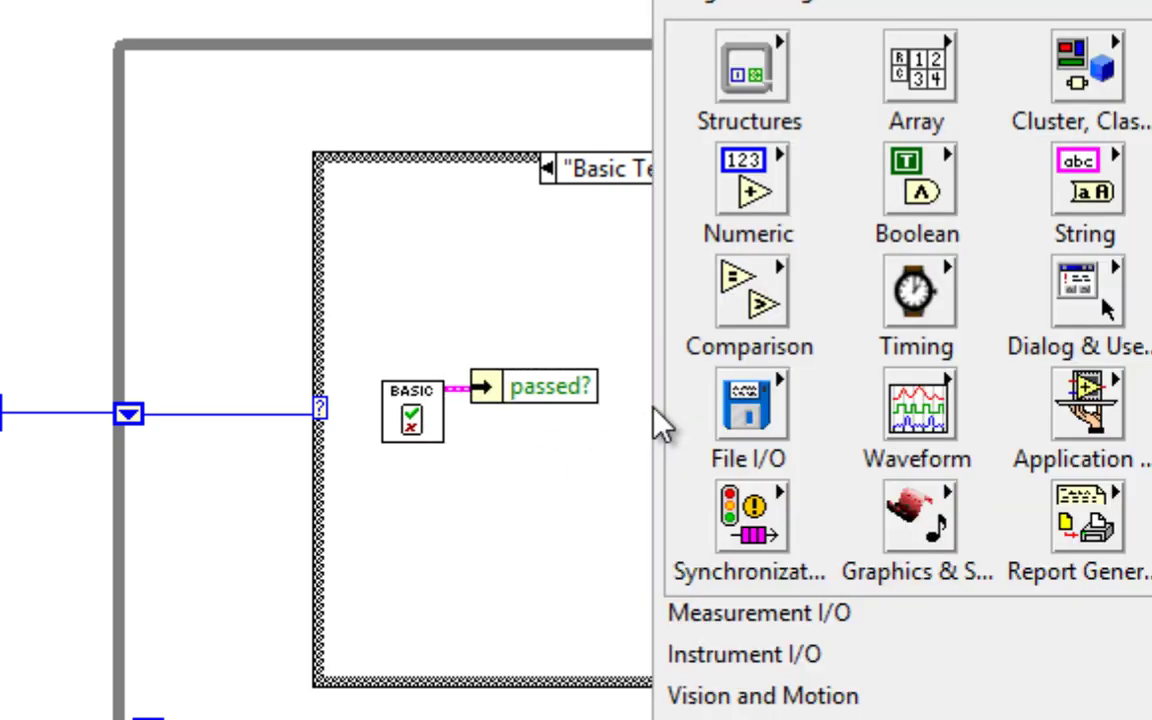
click(576, 470)
- Review the Idle case's inner True and False frames, then return to Basic Test
click(727, 165)
click(760, 214)
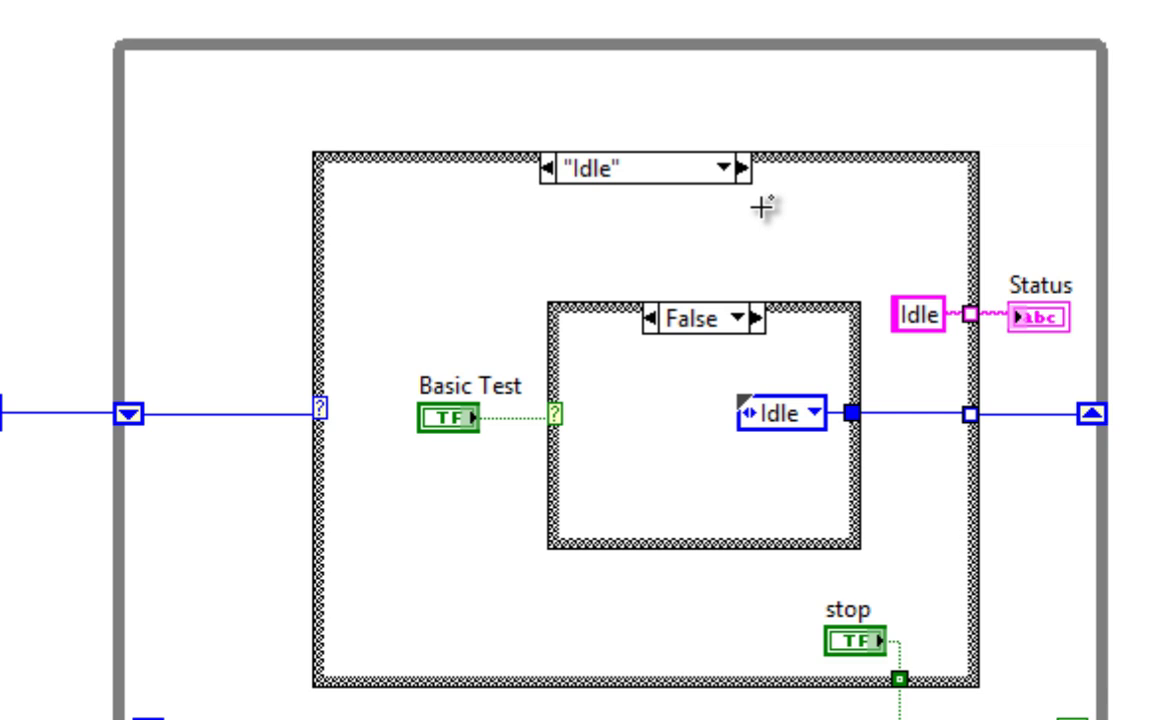
click(754, 318)
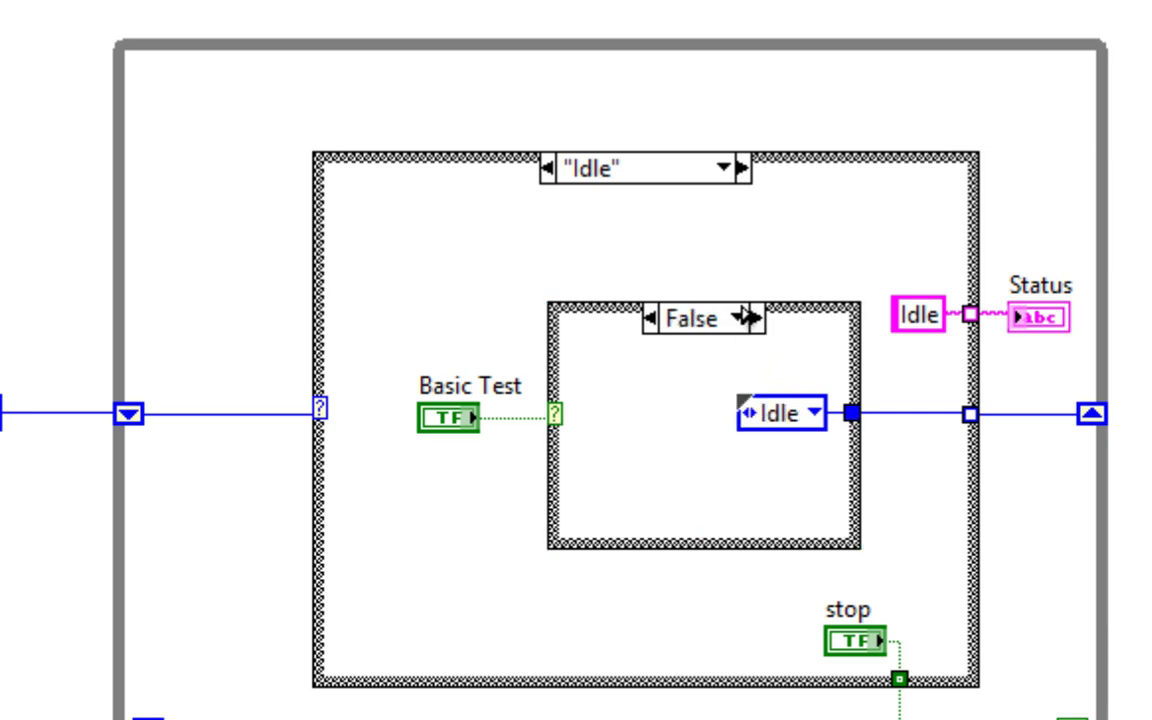
click(717, 180)
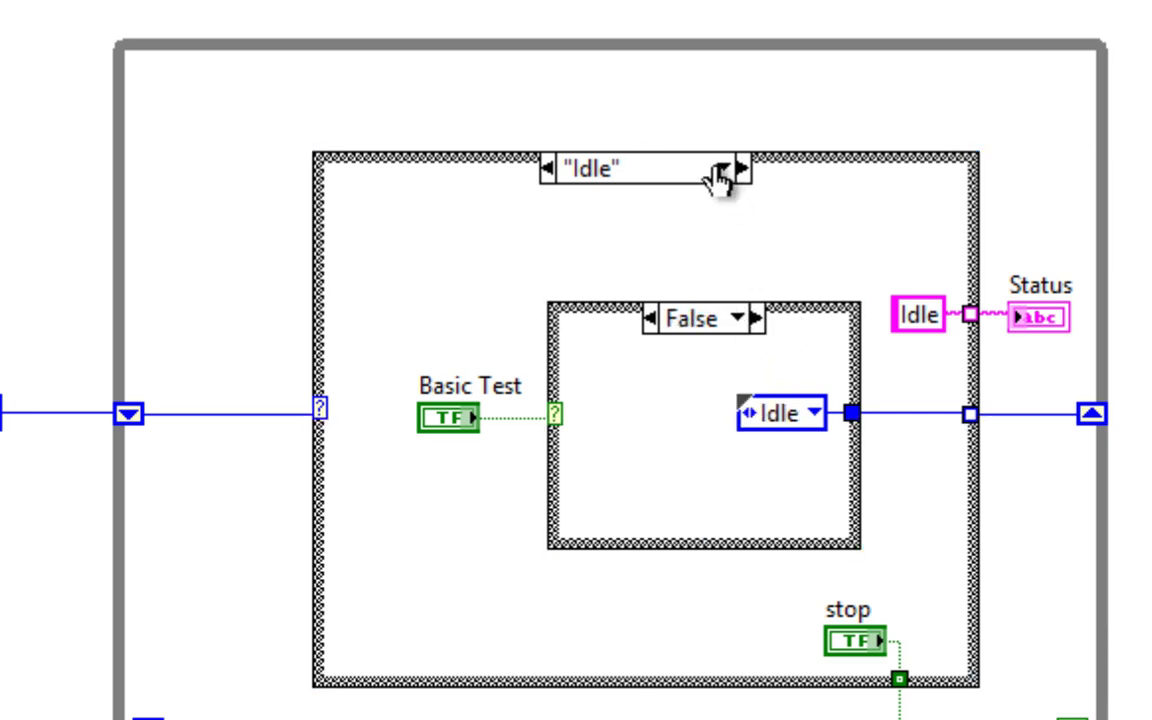
click(723, 172)
click(790, 258)
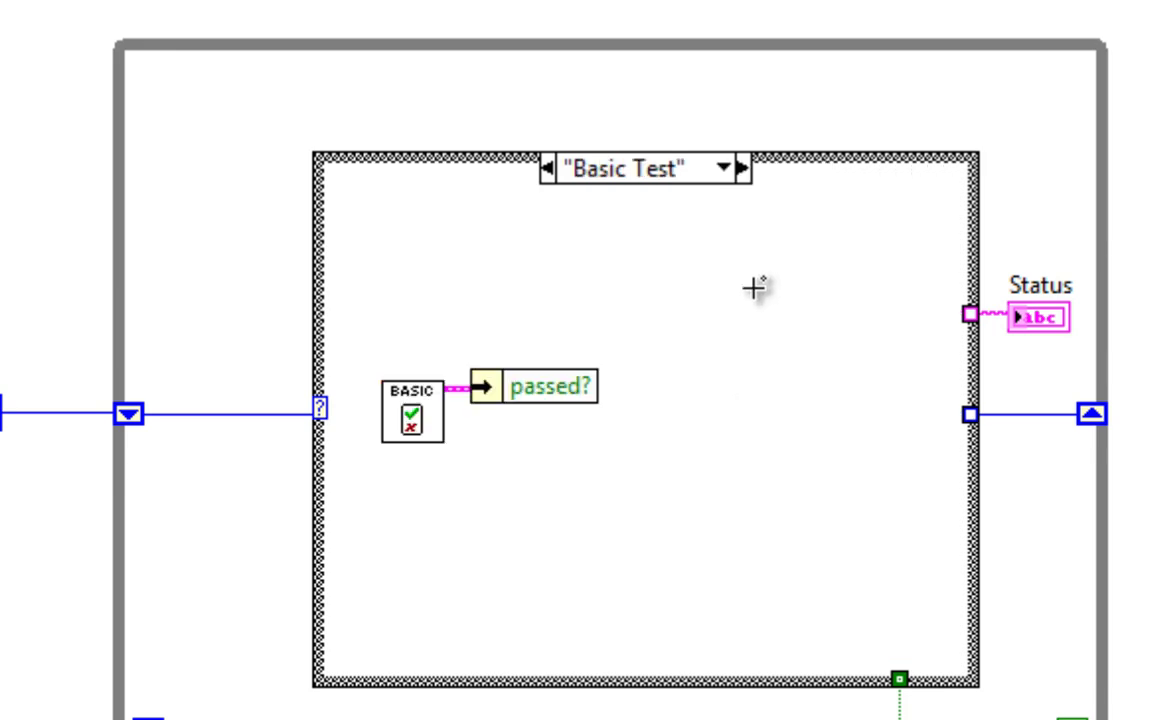
- Feed passed? into a Select whose true input is an Advanced Test state constant
right_click(655, 406)
mouse_move(1034, 200)
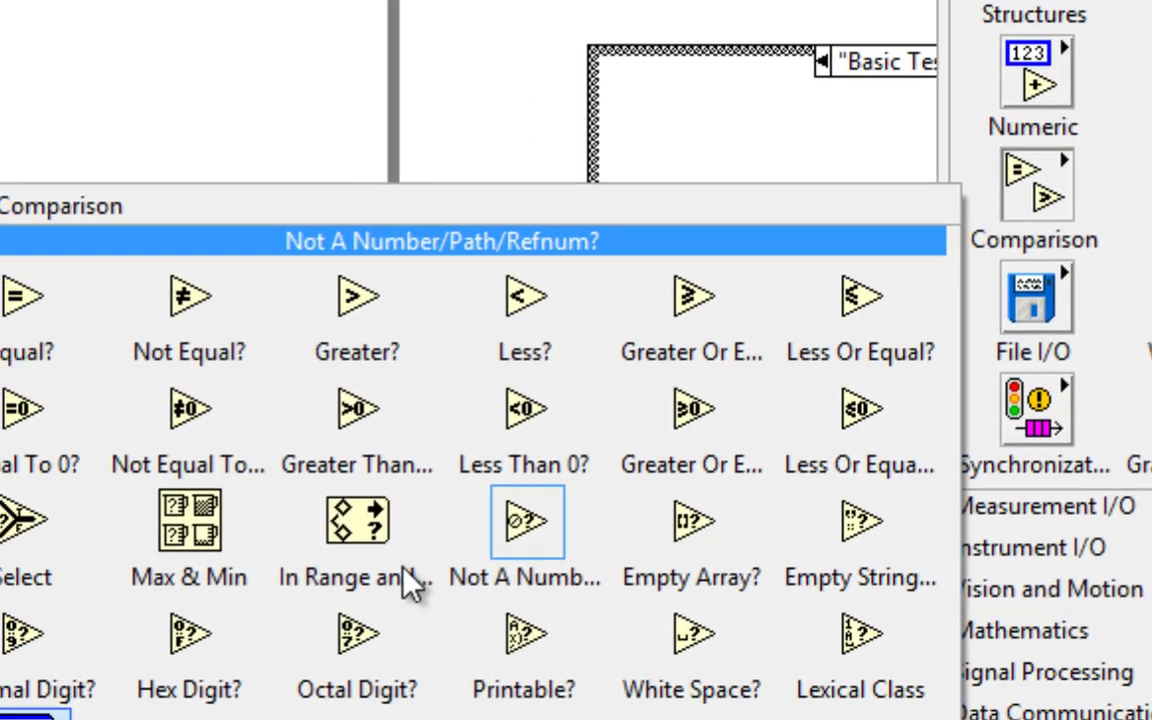
click(38, 520)
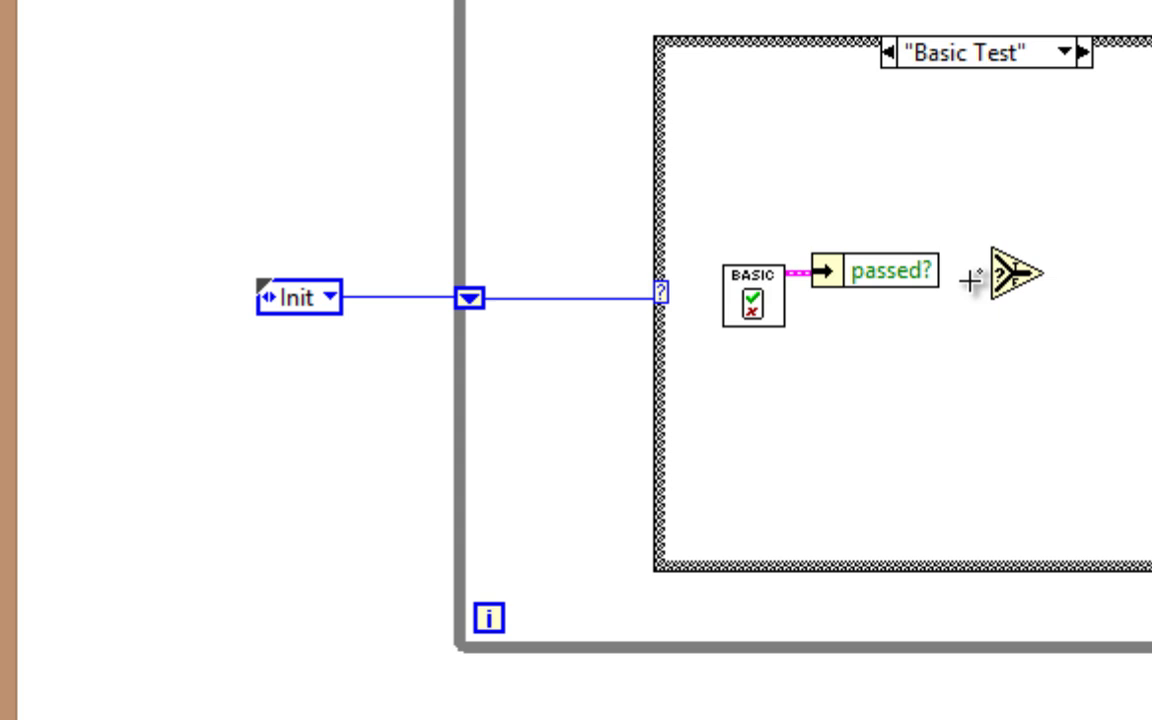
click(968, 280)
click(113, 430)
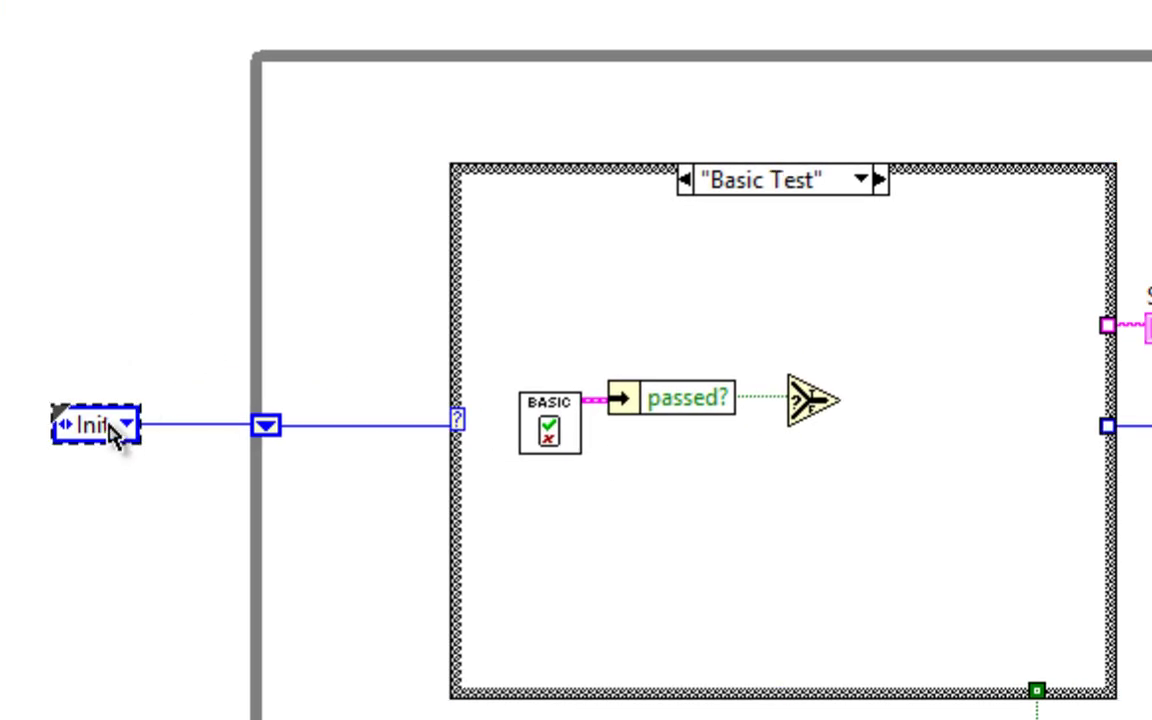
drag(113, 430, 689, 321)
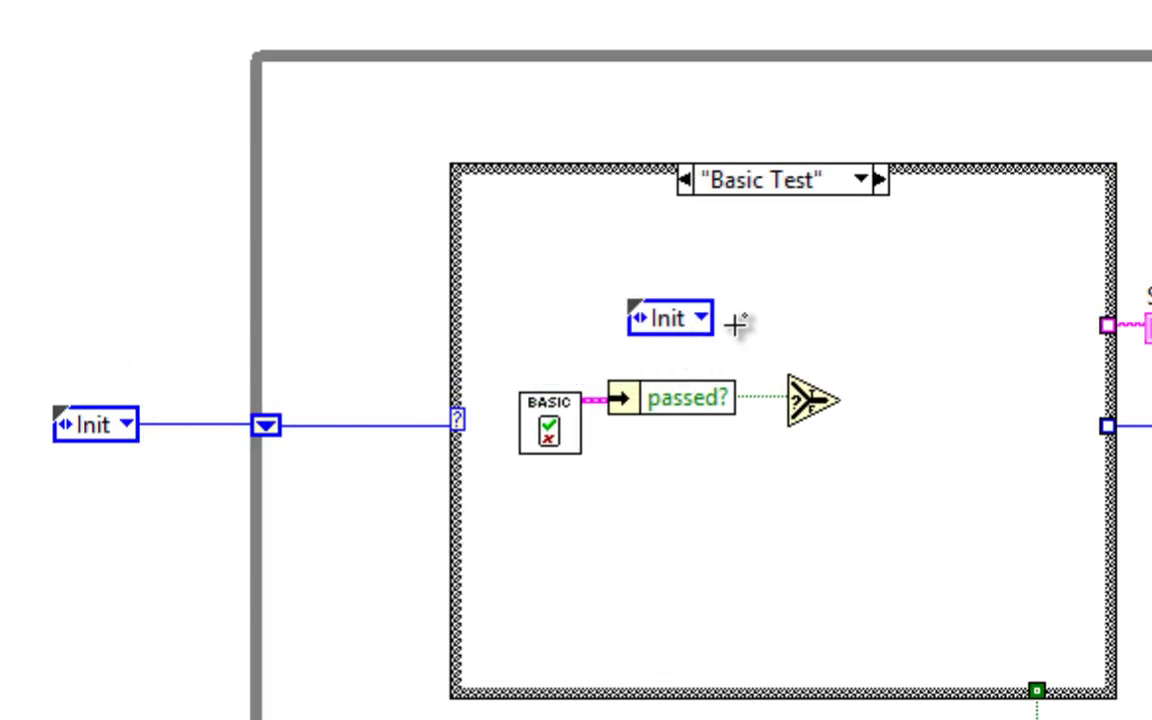
click(712, 318)
click(795, 390)
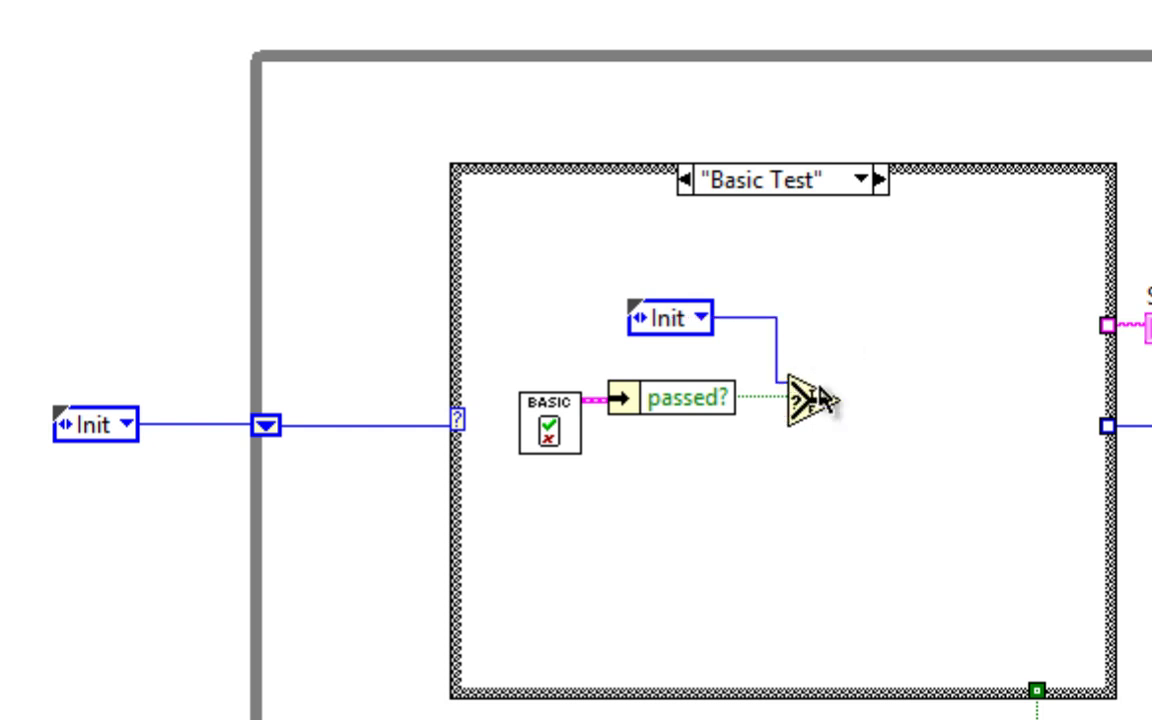
click(683, 325)
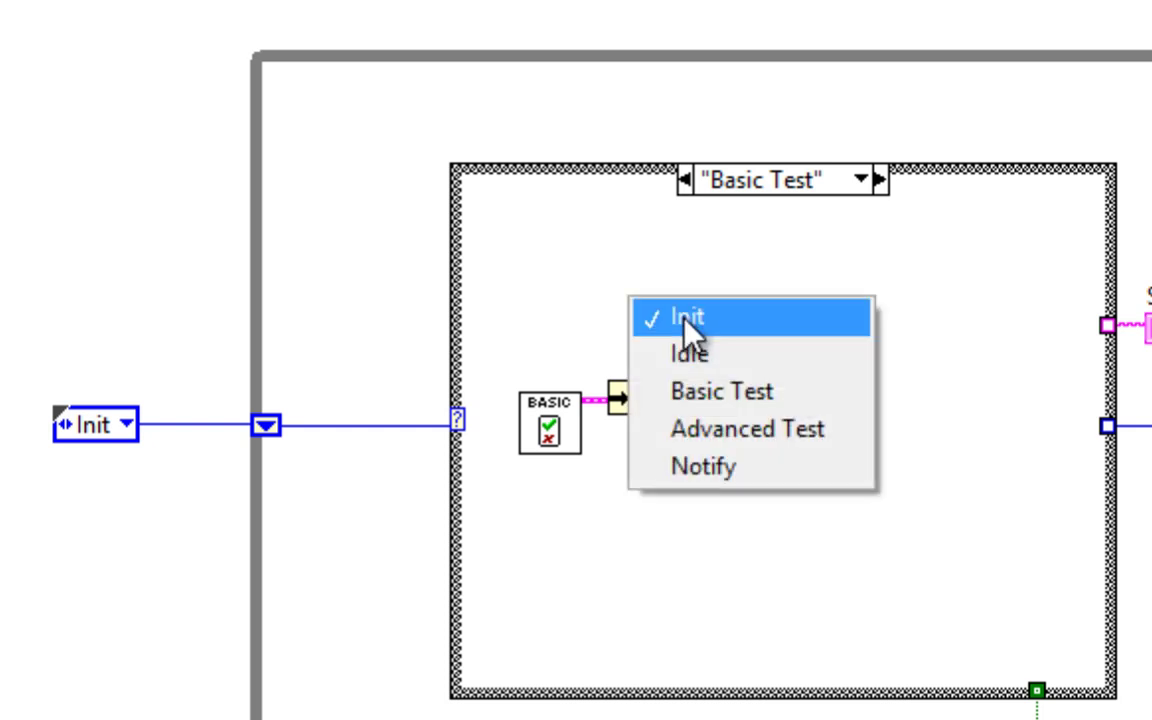
click(718, 424)
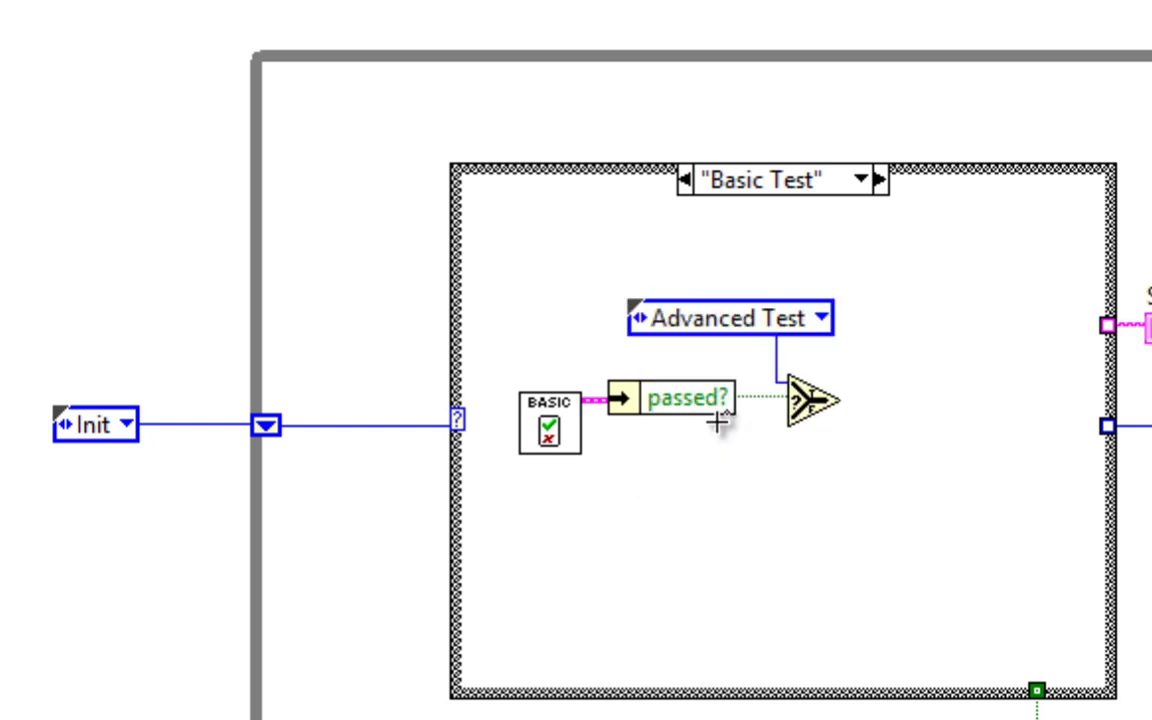
- Change the Idle case's inner True branch to output Basic Test
click(872, 185)
click(882, 230)
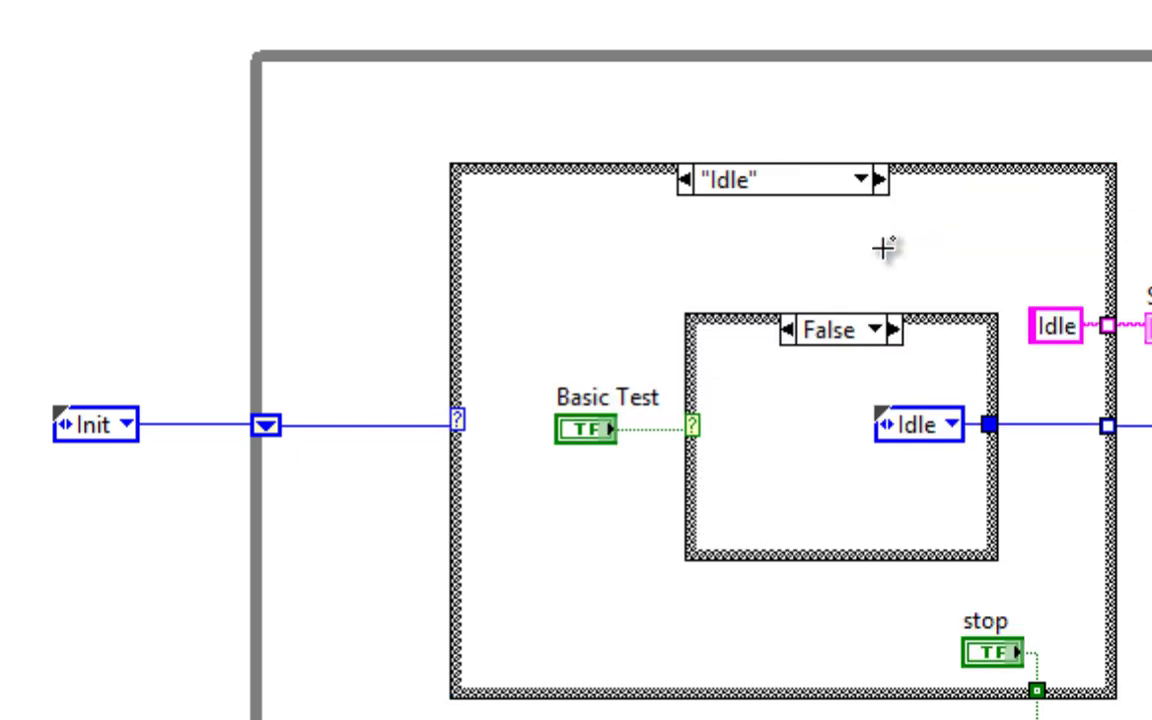
click(875, 331)
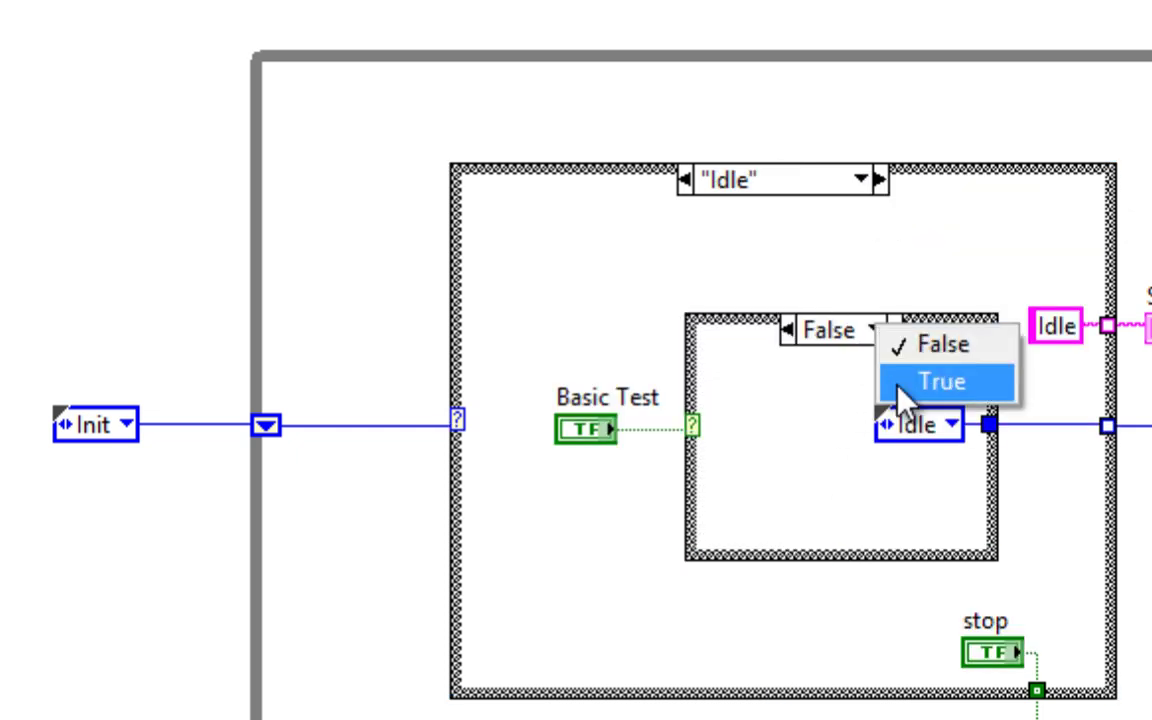
click(903, 382)
click(913, 436)
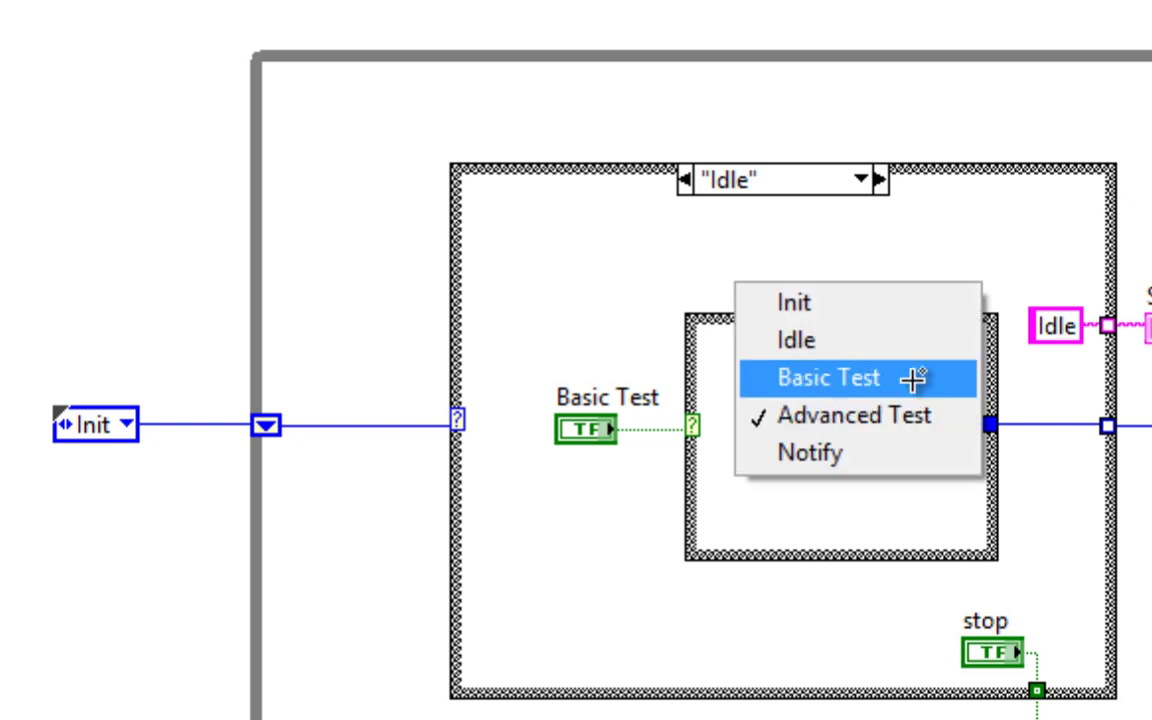
click(836, 375)
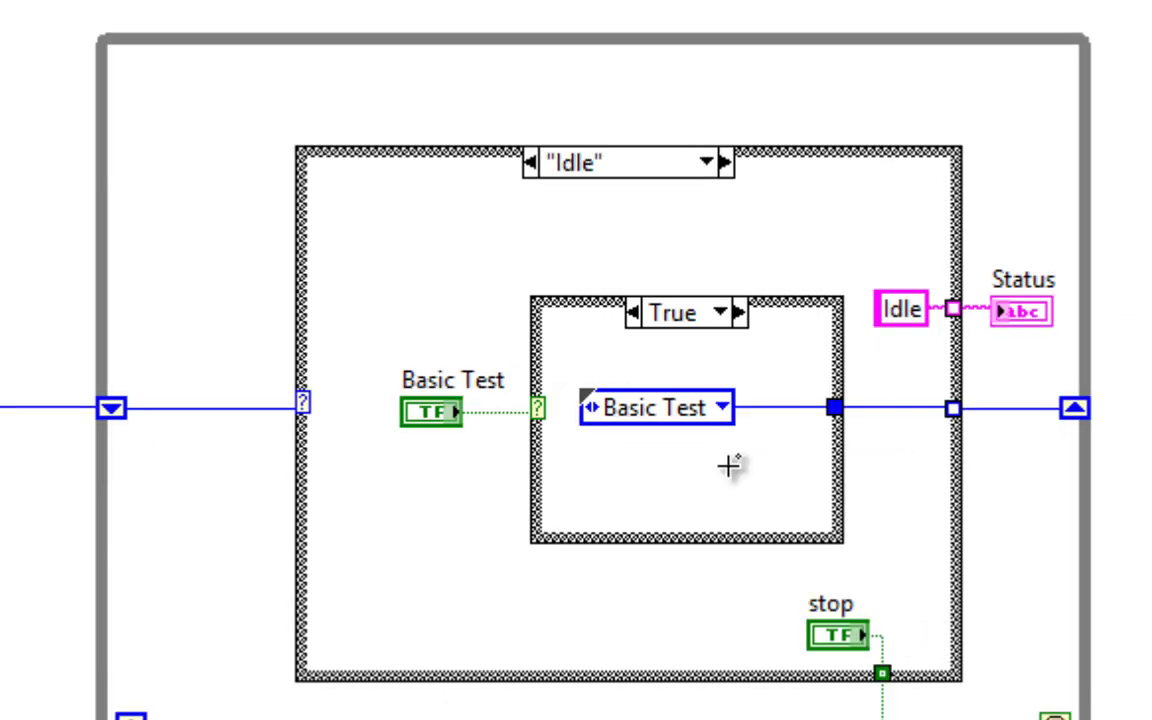
- Give Select a Notify false input and wire its output as the next state
click(712, 163)
click(790, 259)
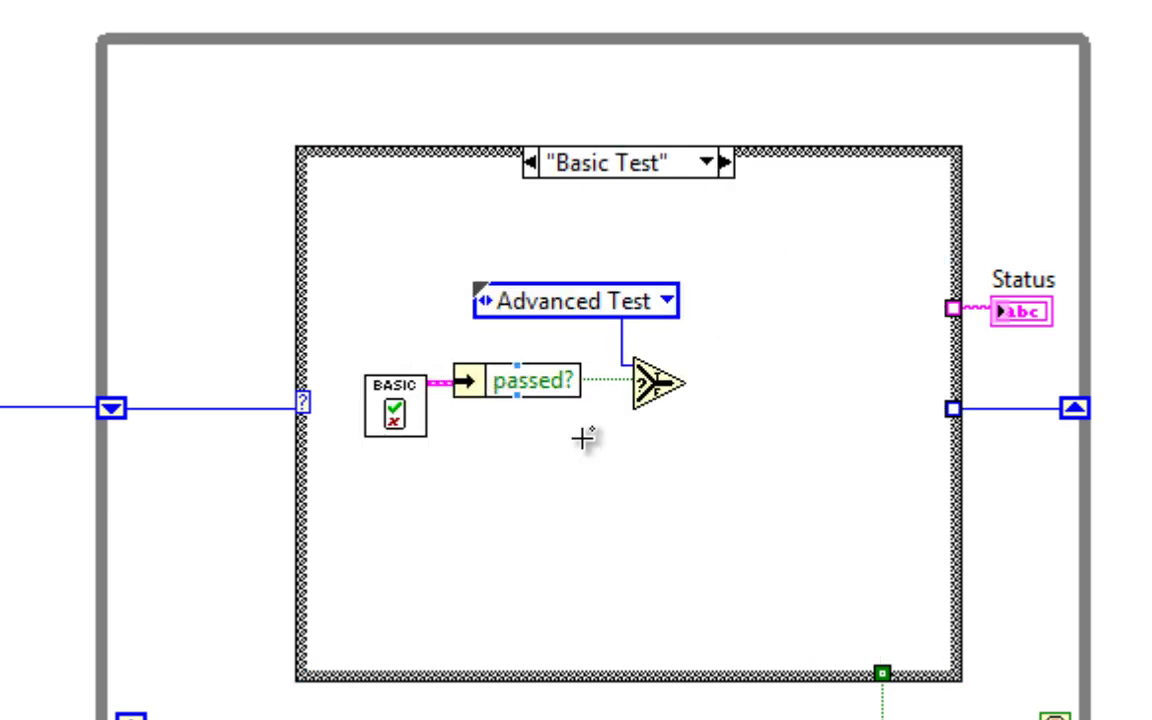
right_click(638, 405)
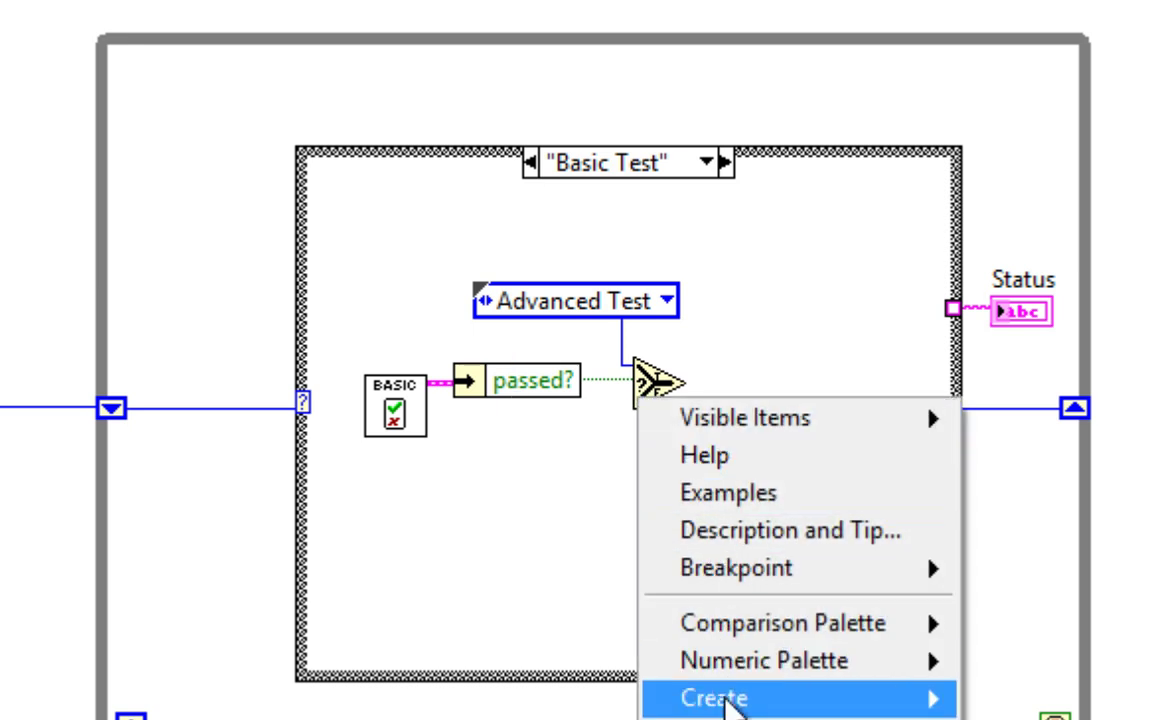
click(1000, 706)
click(570, 356)
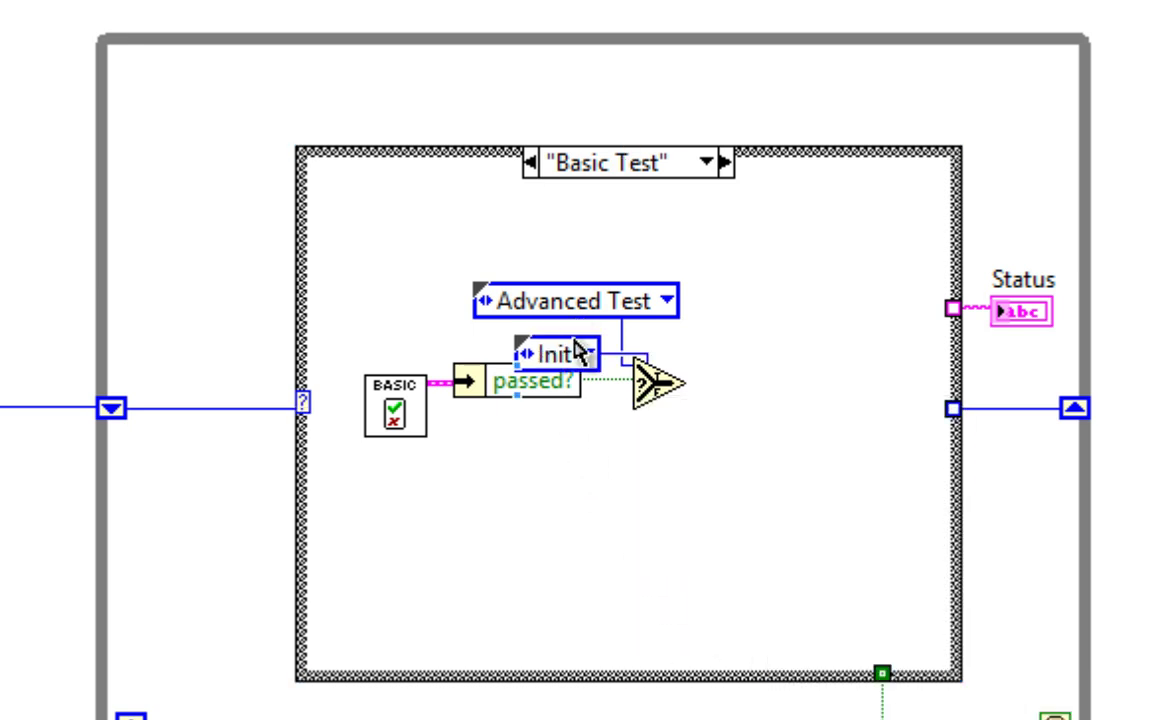
drag(560, 355, 540, 448)
click(560, 450)
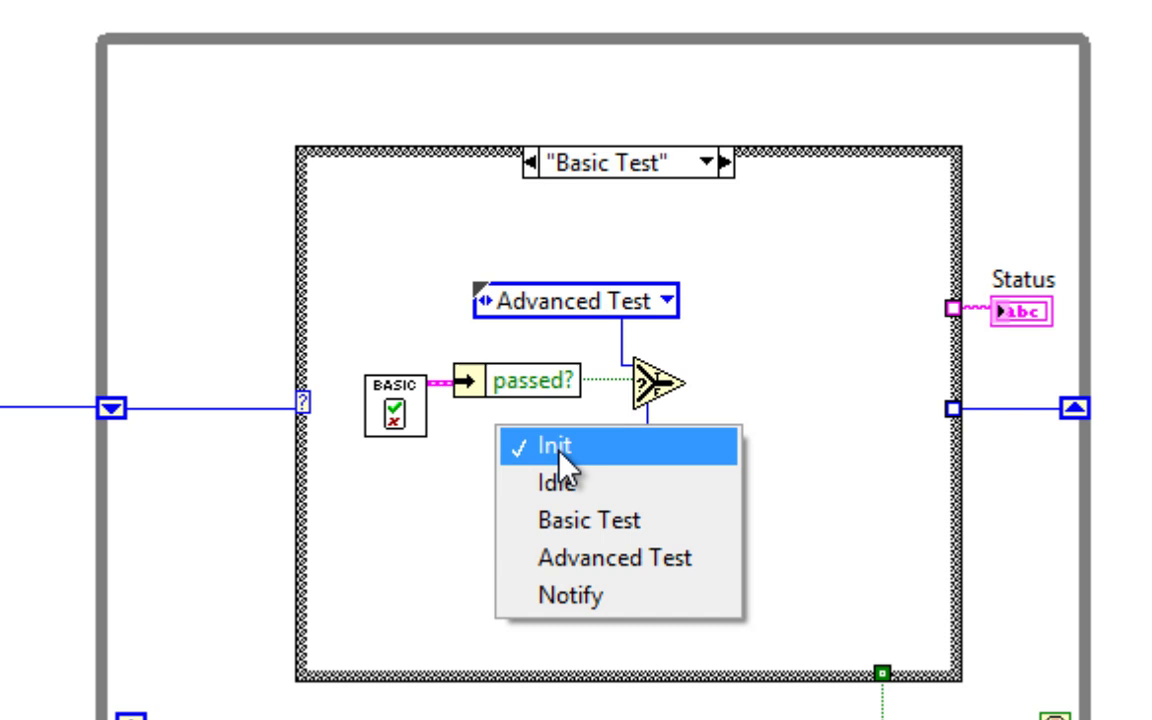
click(545, 593)
click(688, 384)
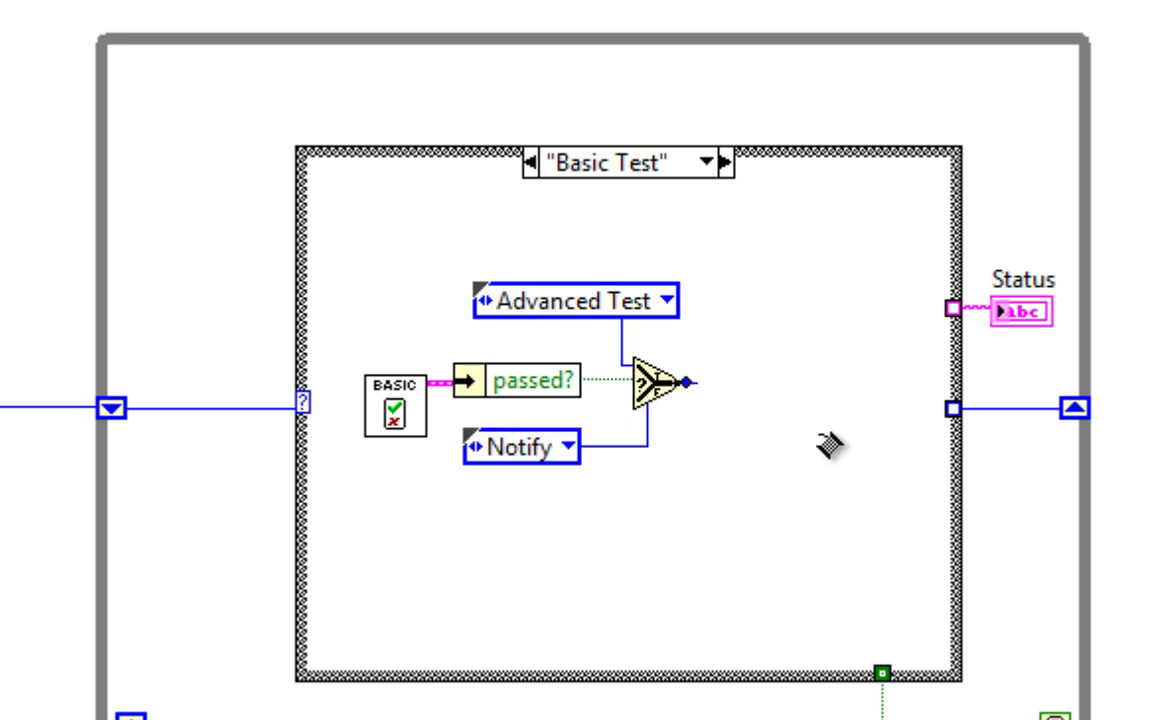
click(950, 408)
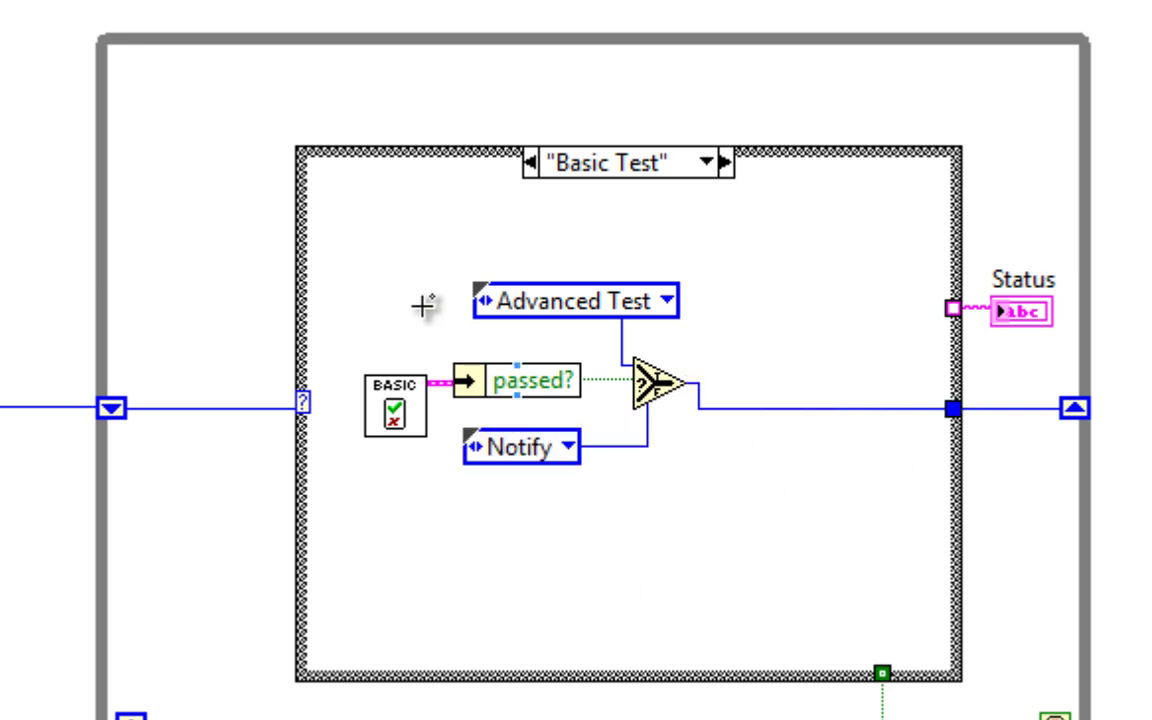
- Tidy the Basic Test case with Ctrl+U and feed 'Basic Test' text to Status
drag(386, 258, 843, 455)
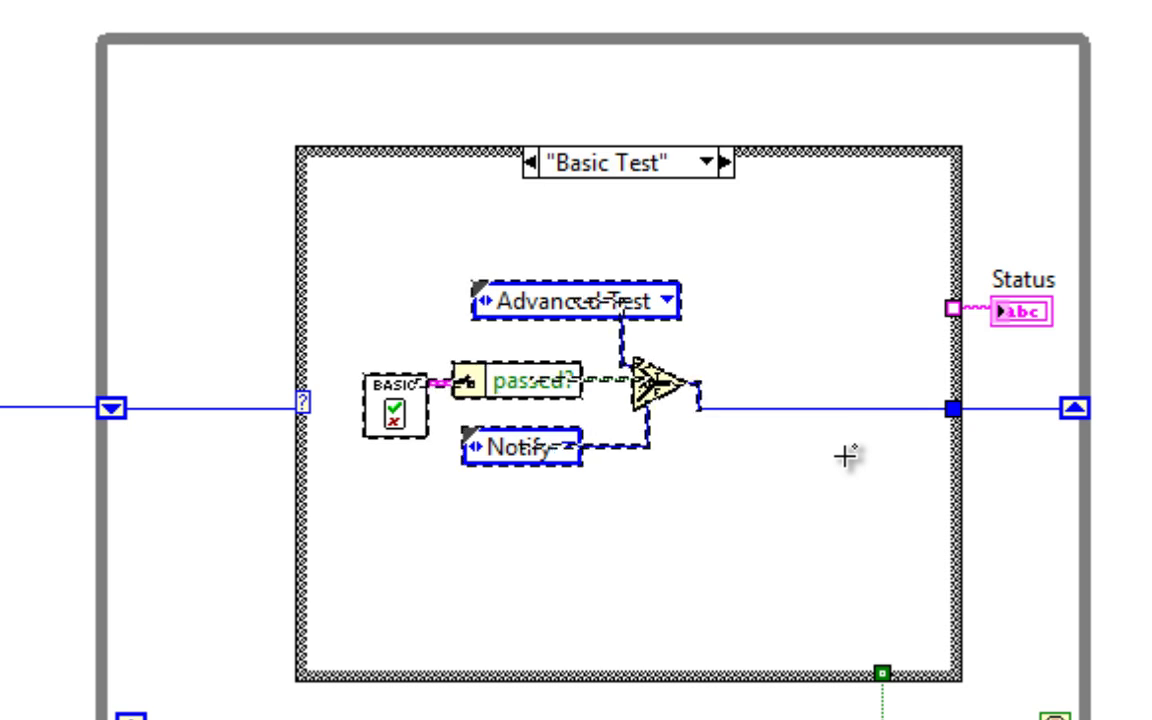
key(ctrl+u)
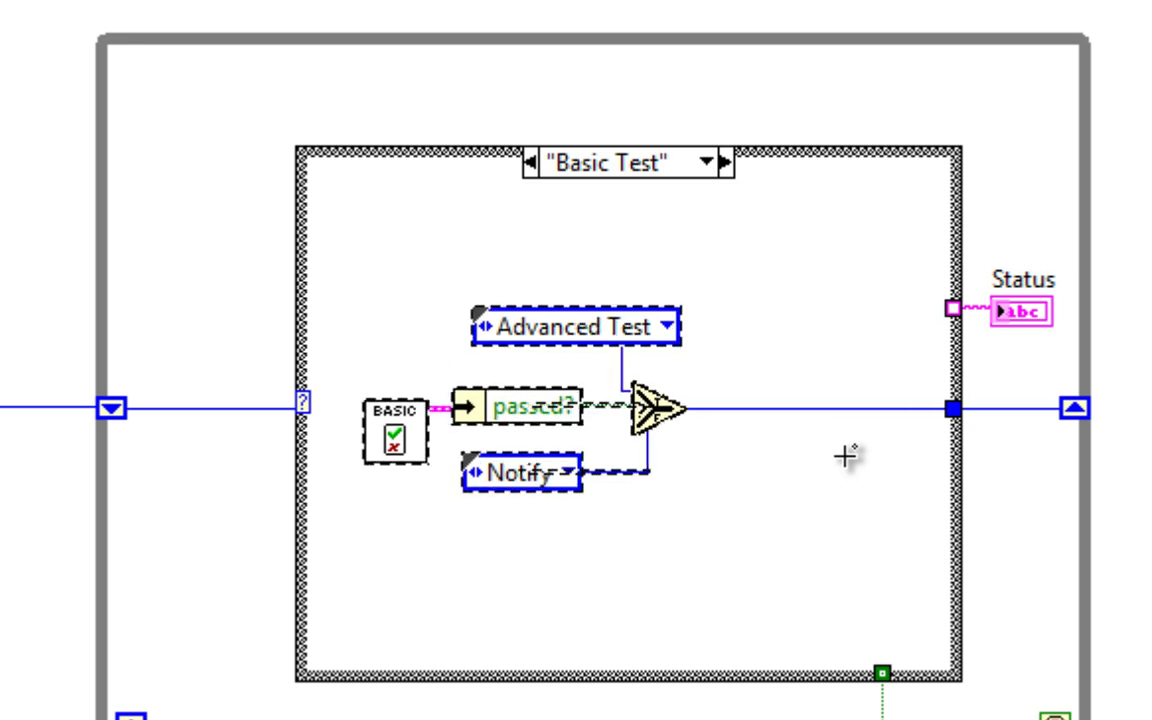
scroll(887, 314, right, 3)
right_click(783, 316)
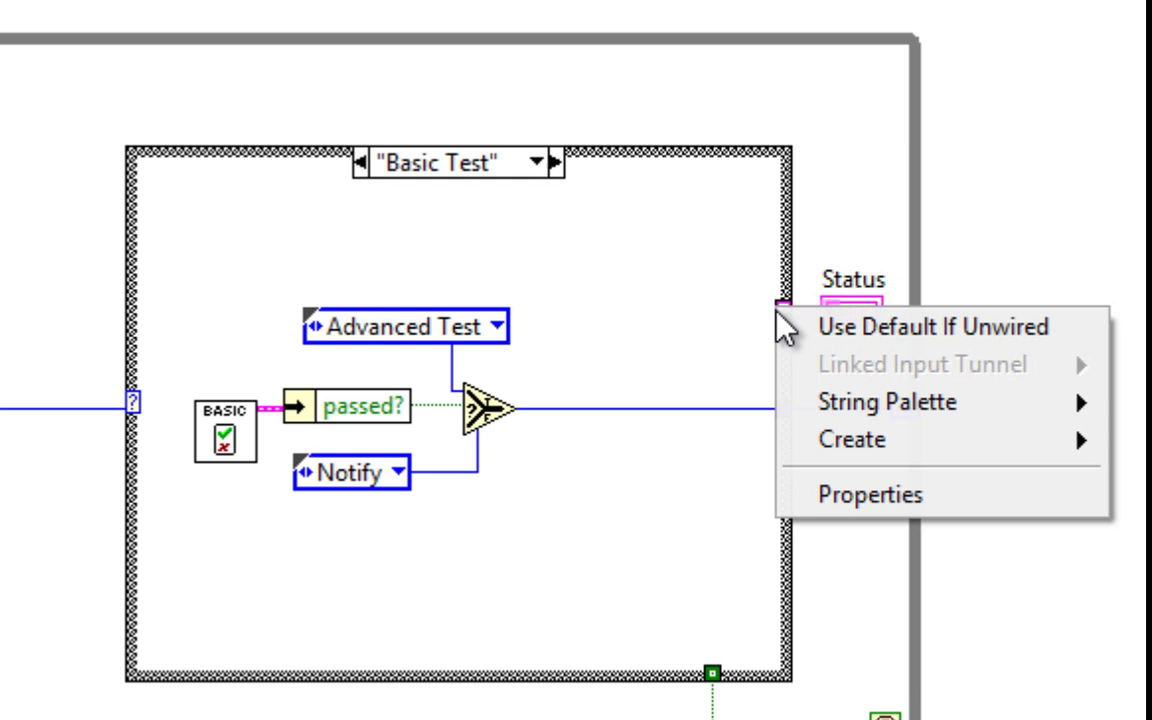
click(850, 439)
click(1093, 440)
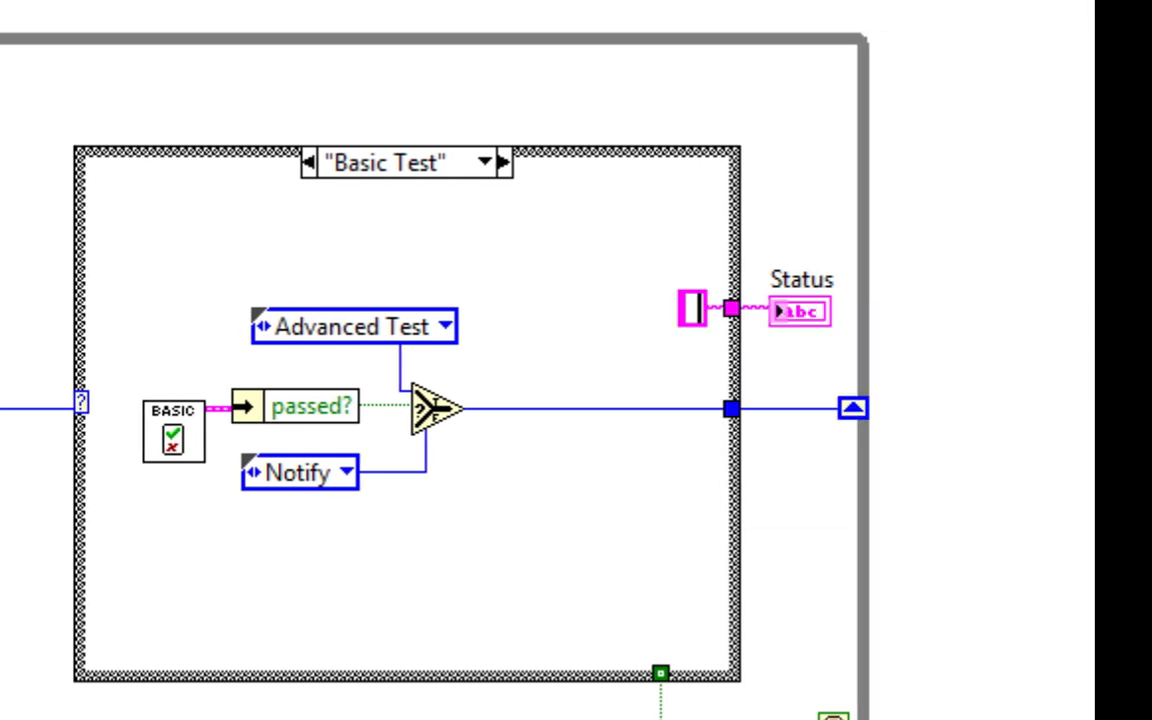
text(Basic Te)
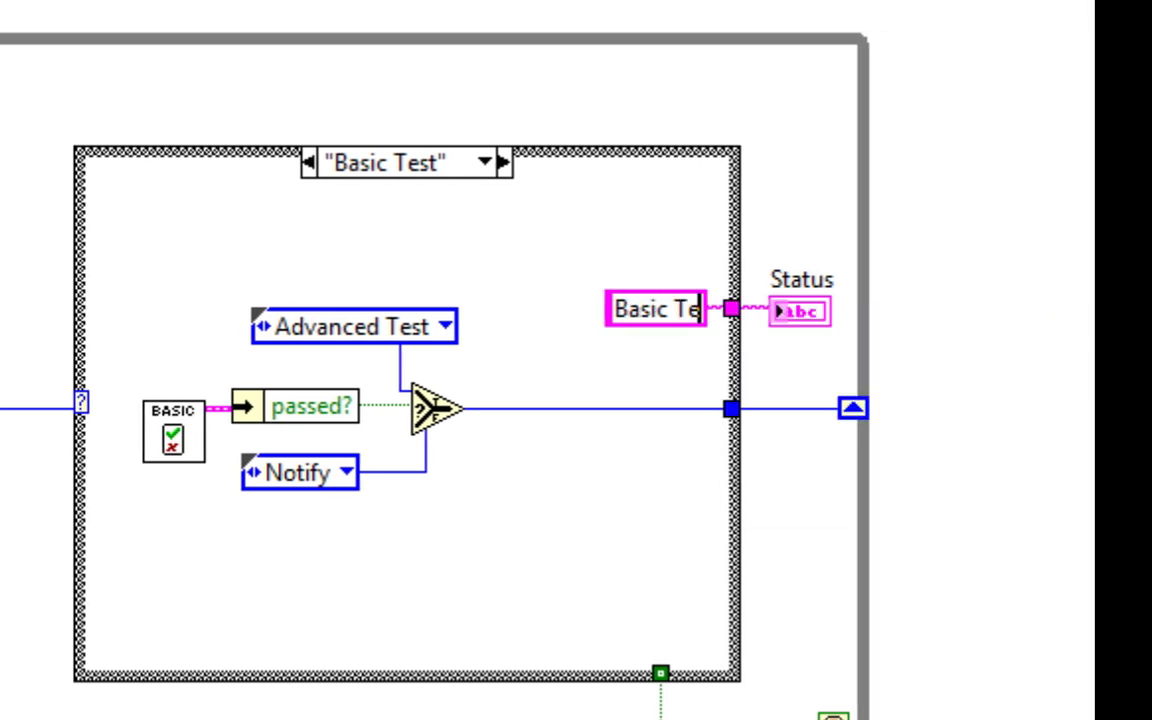
text(st)
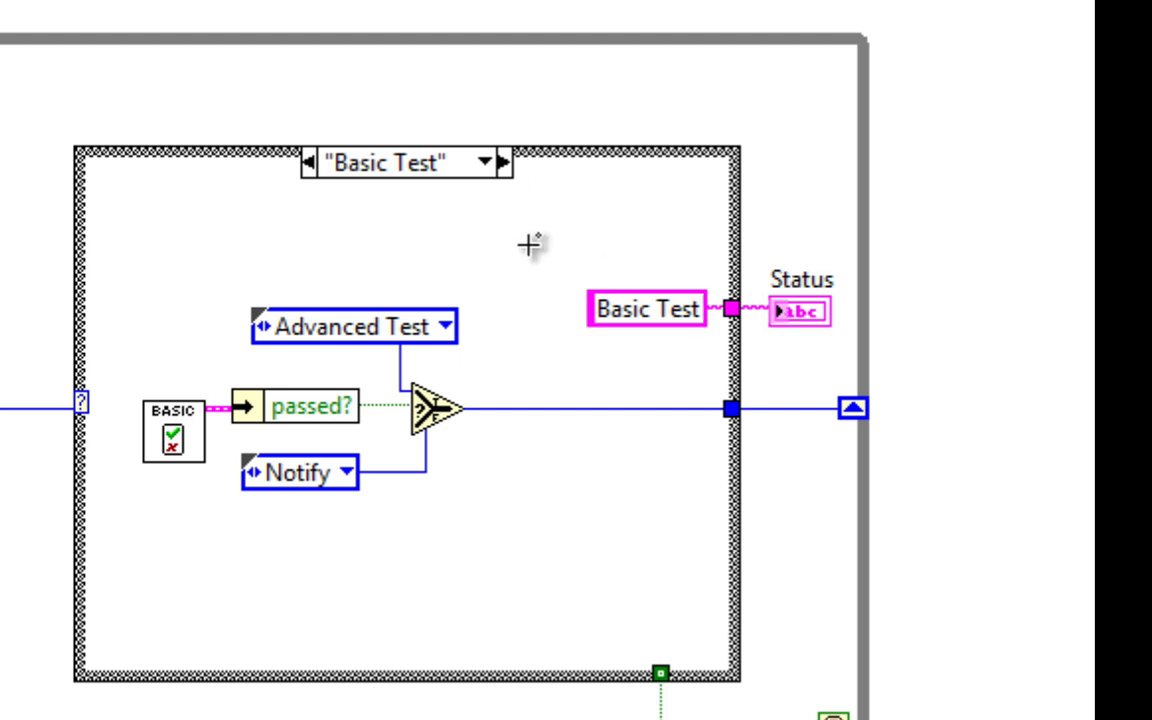
- Add an Advanced Test case after Basic Test holding the Advanced Test.vi subVI
right_click(584, 167)
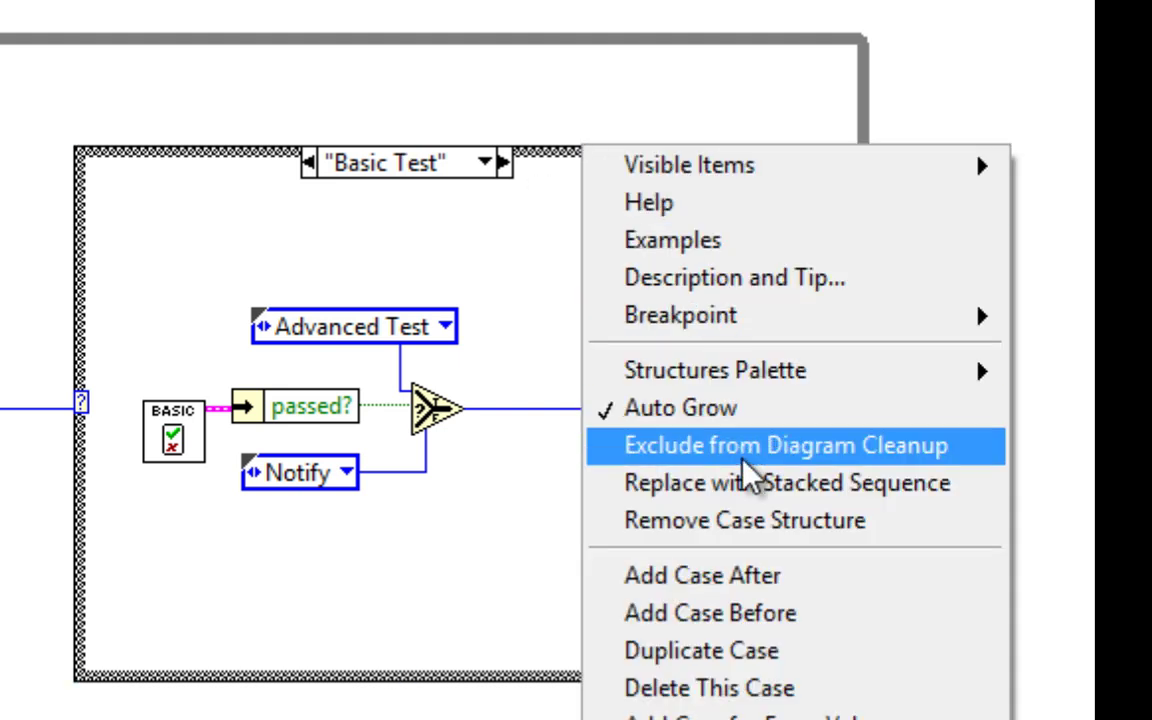
click(762, 572)
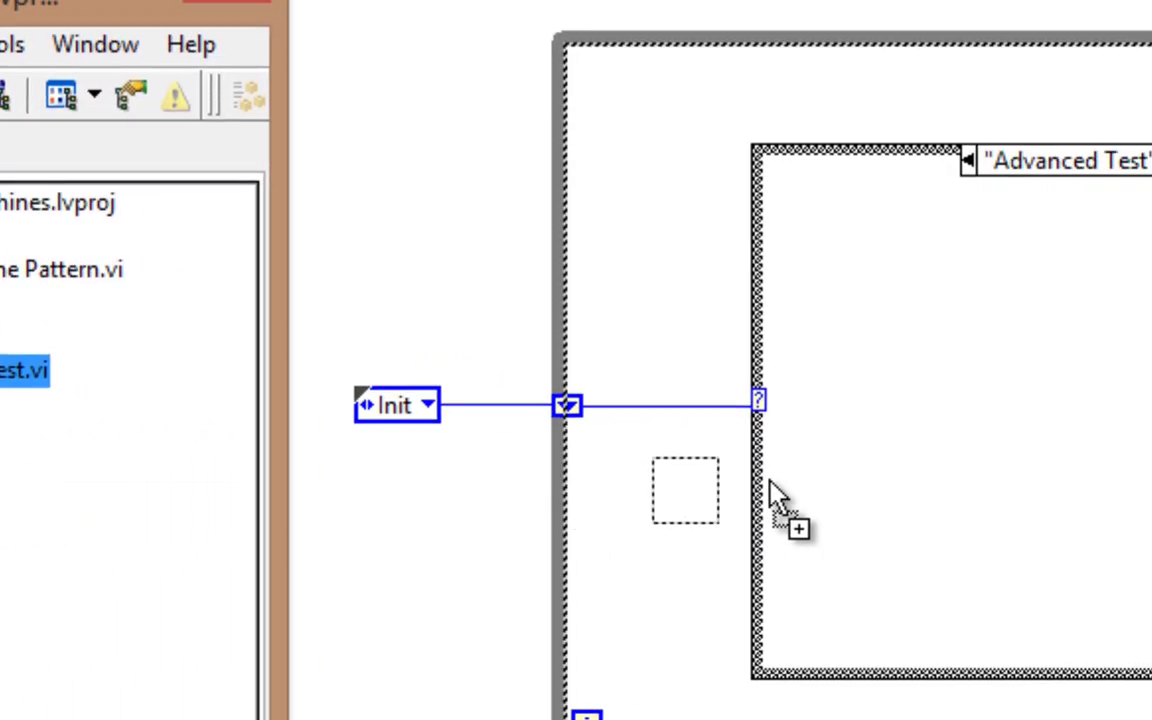
drag(307, 362, 572, 350)
click(615, 514)
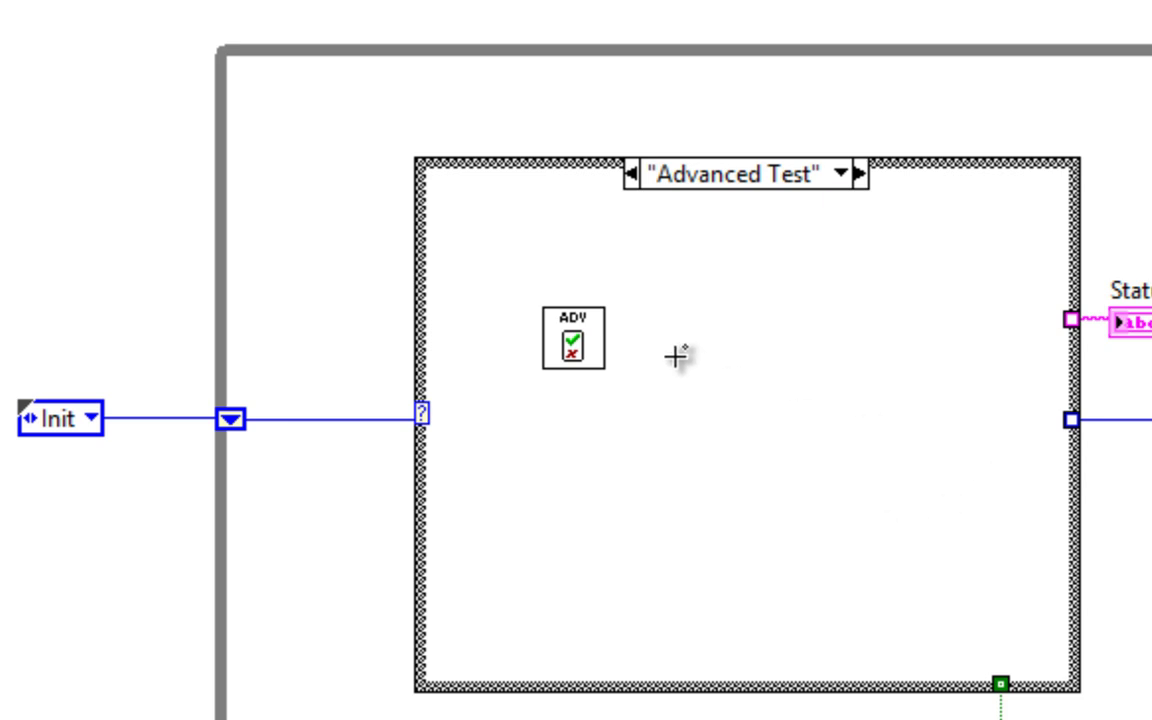
- Set the Advanced Test case's next state constant to Notify
right_click(1071, 419)
mouse_move(799, 551)
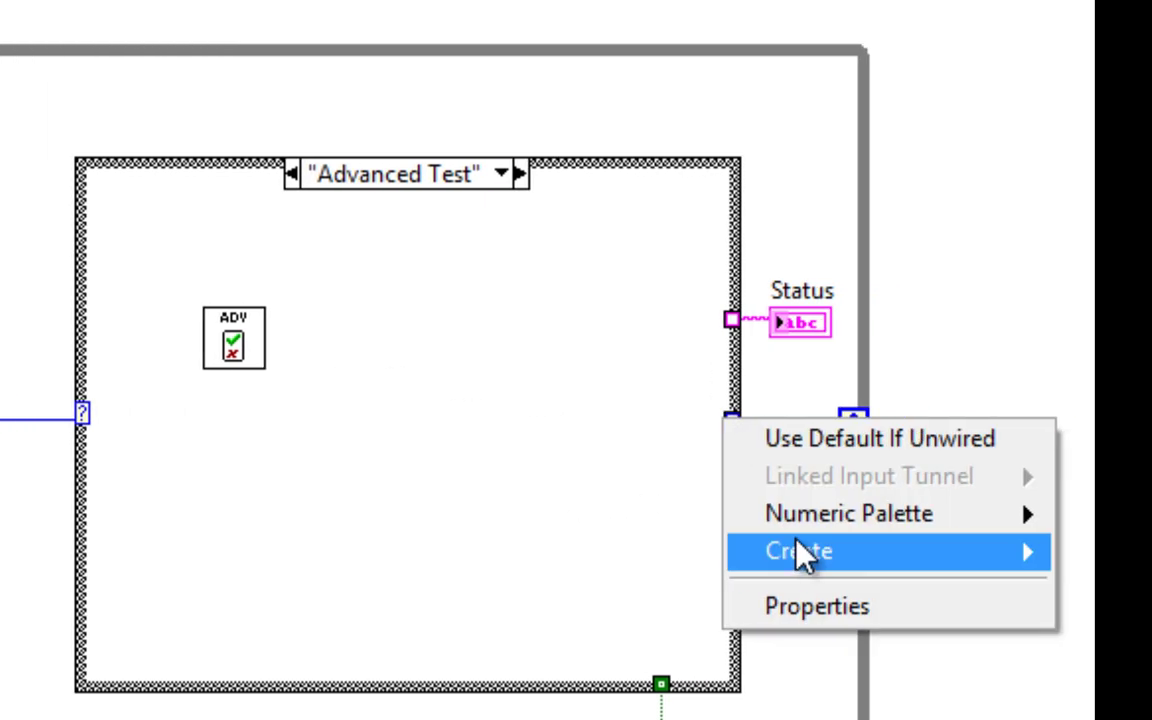
click(1093, 553)
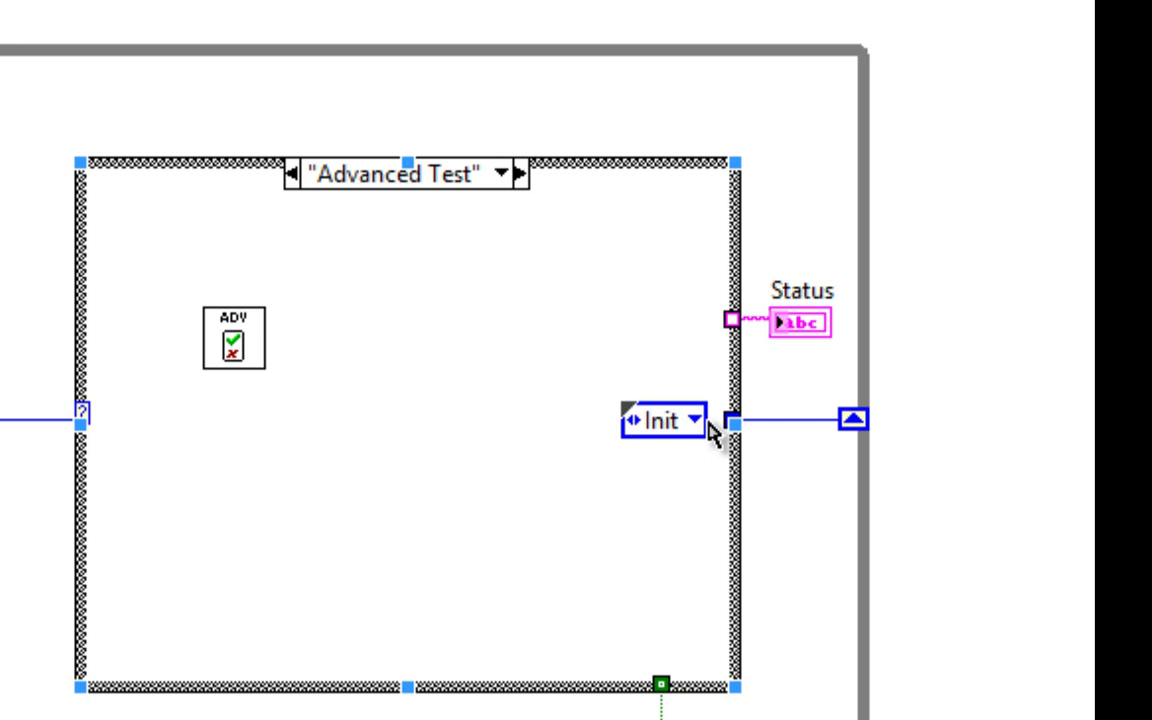
click(708, 426)
click(705, 572)
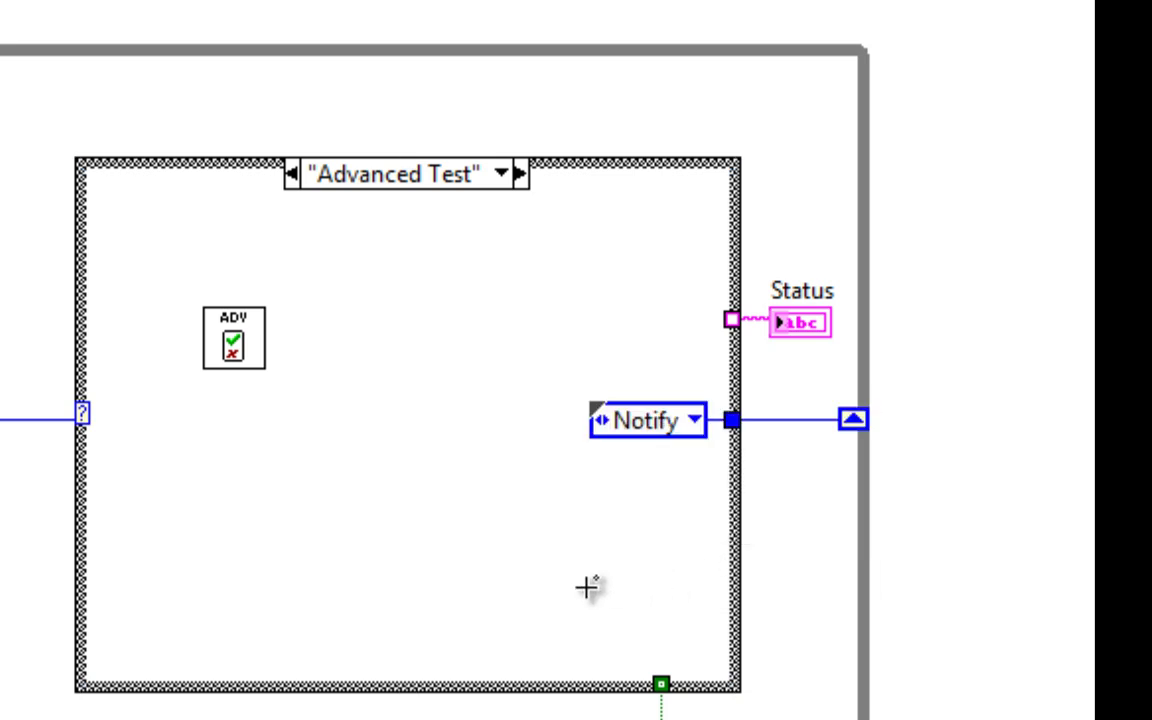
- Wire an 'Advanced Test' string constant to the Status tunnel
right_click(731, 320)
mouse_move(795, 452)
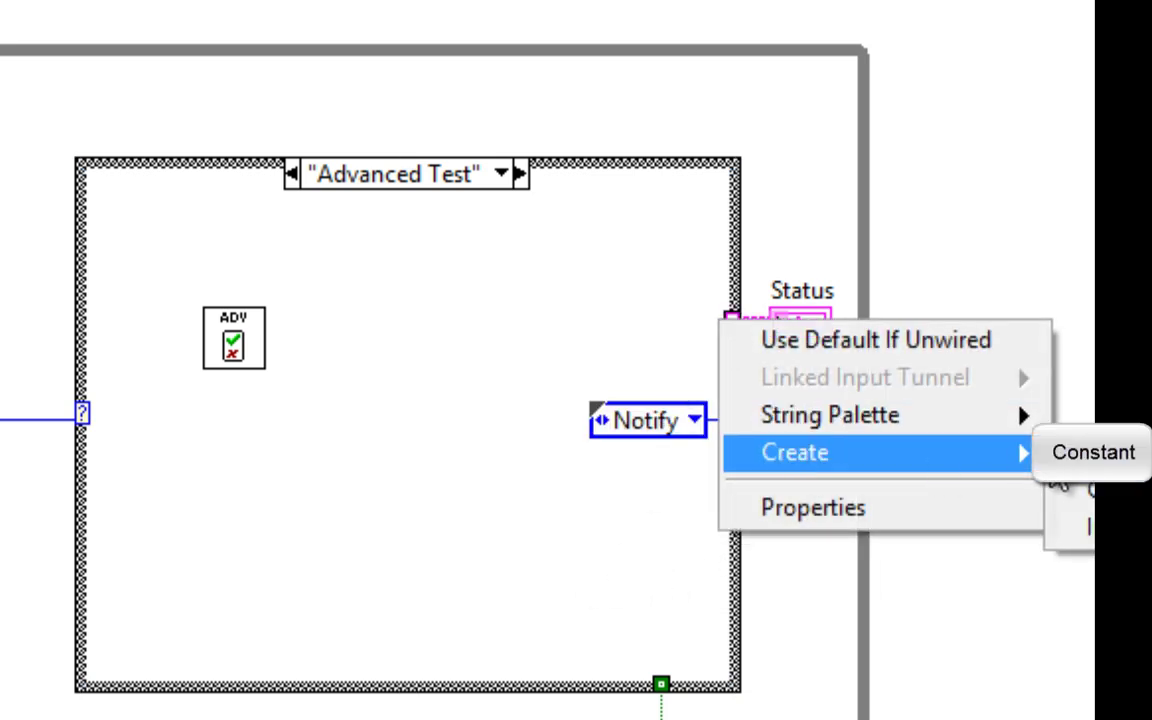
click(1060, 456)
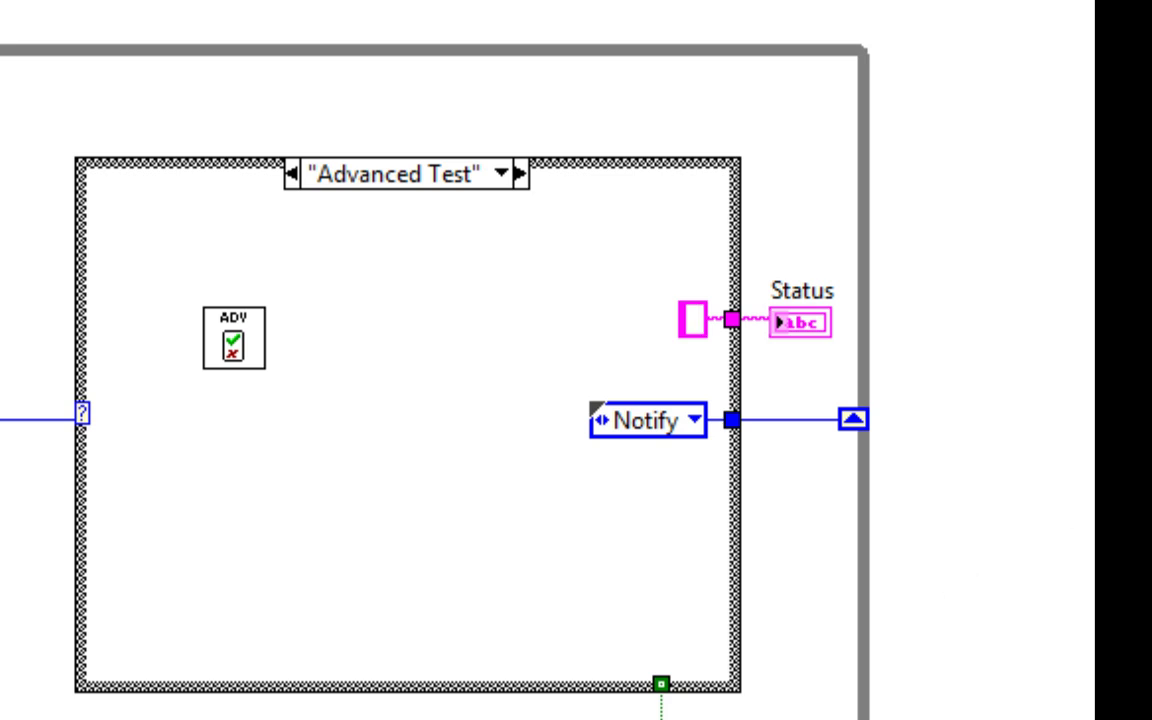
text(Advance)
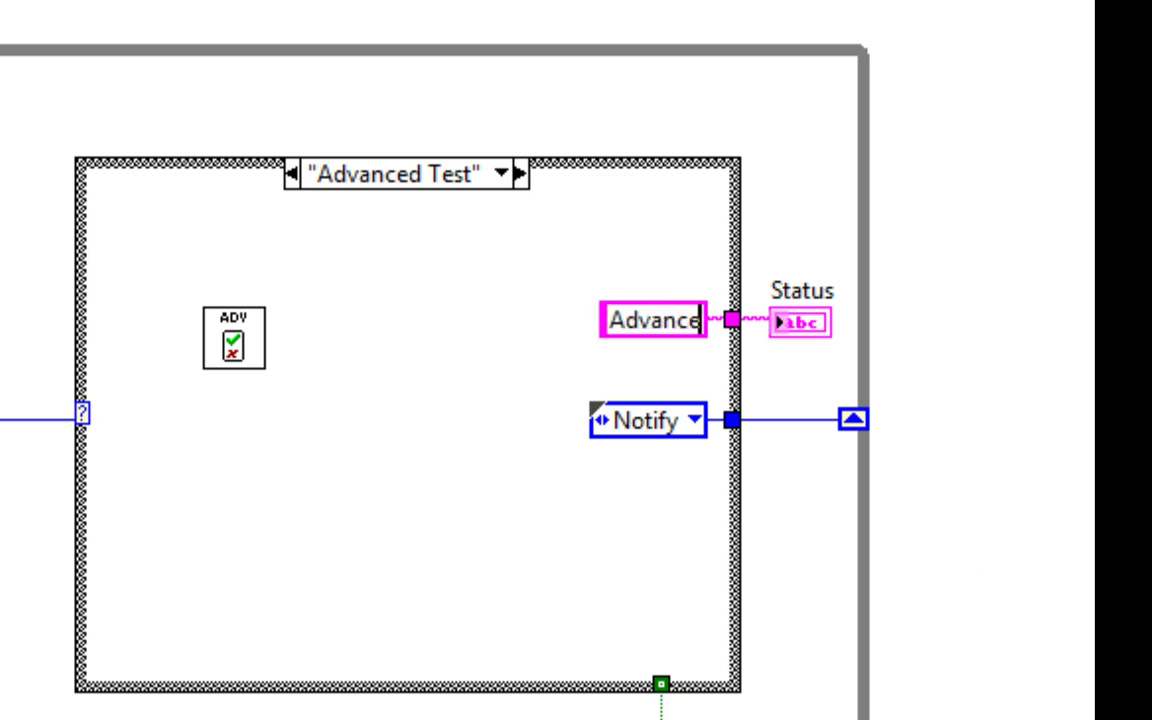
text(d Test)
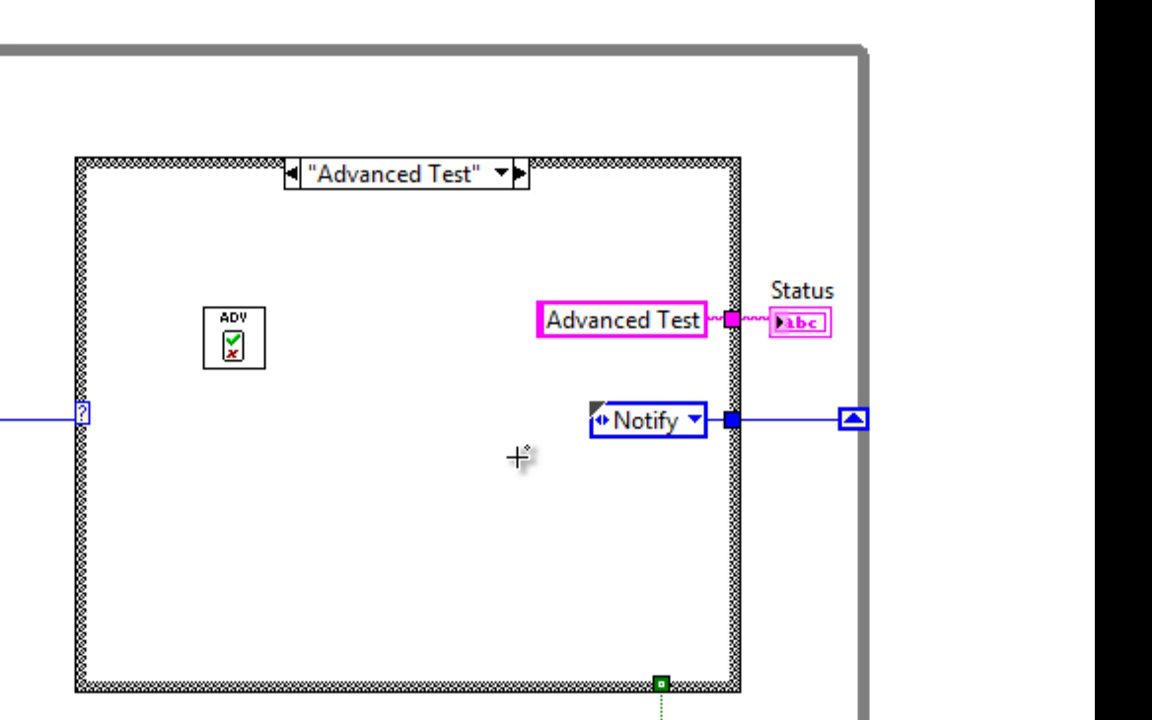
click(514, 226)
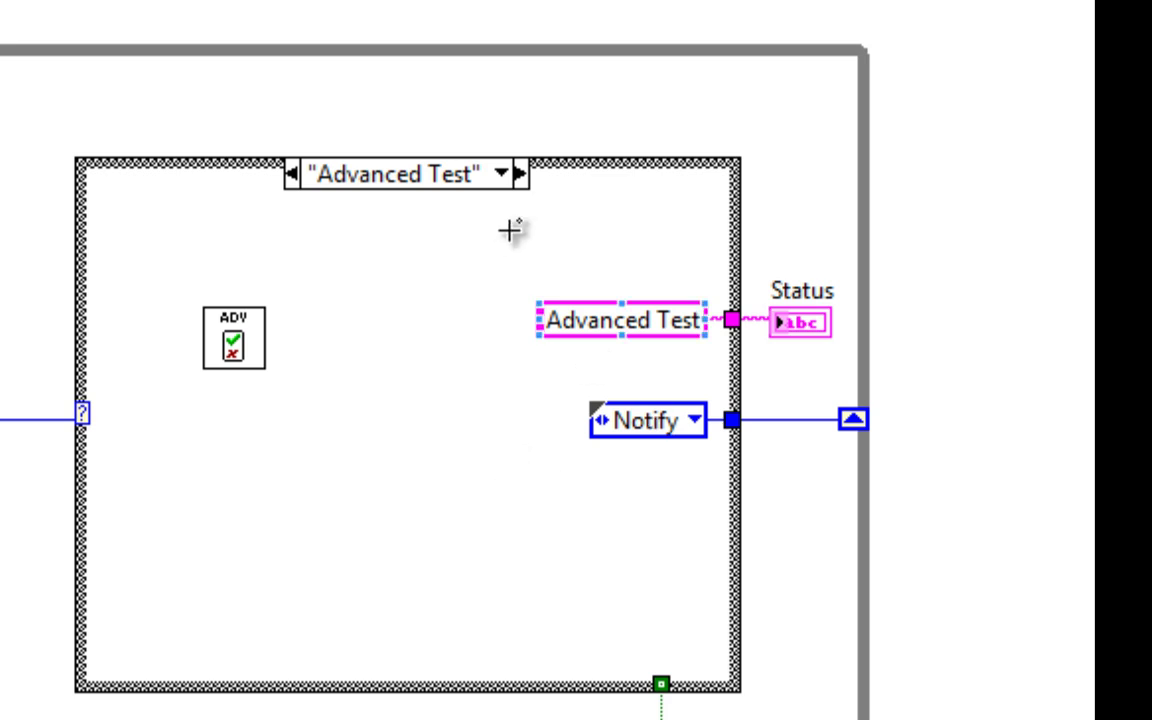
click(501, 180)
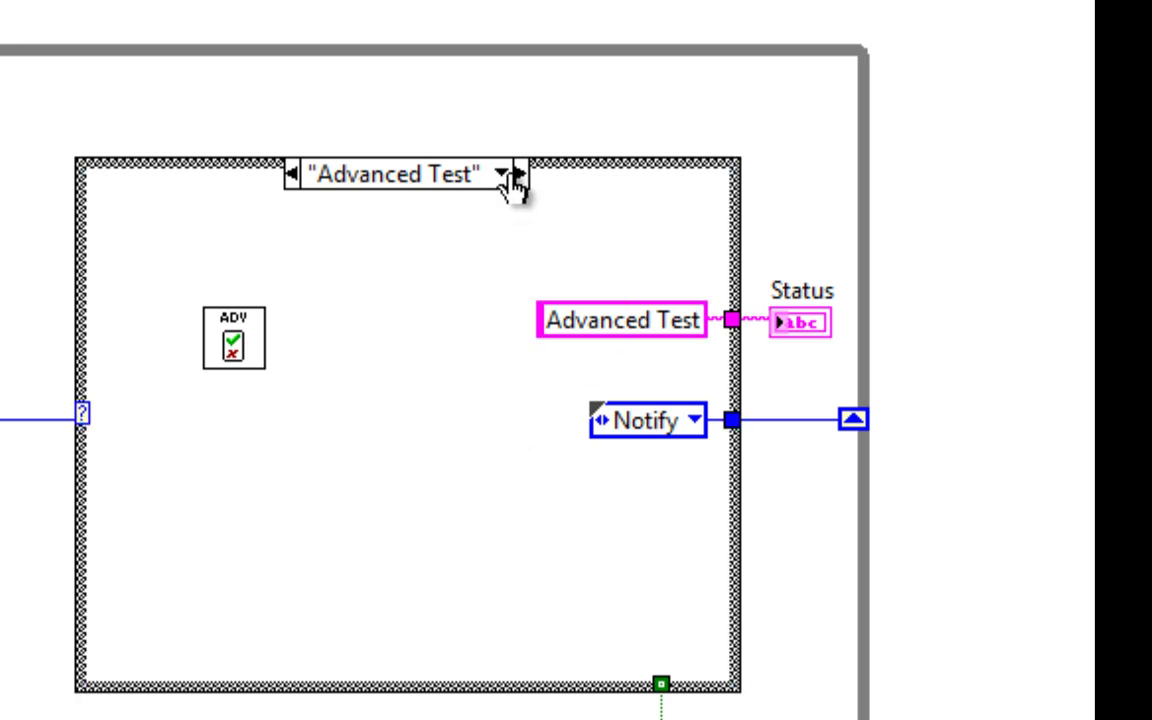
- Add a Notify case after Advanced Test holding the Notify.vi subVI
right_click(591, 174)
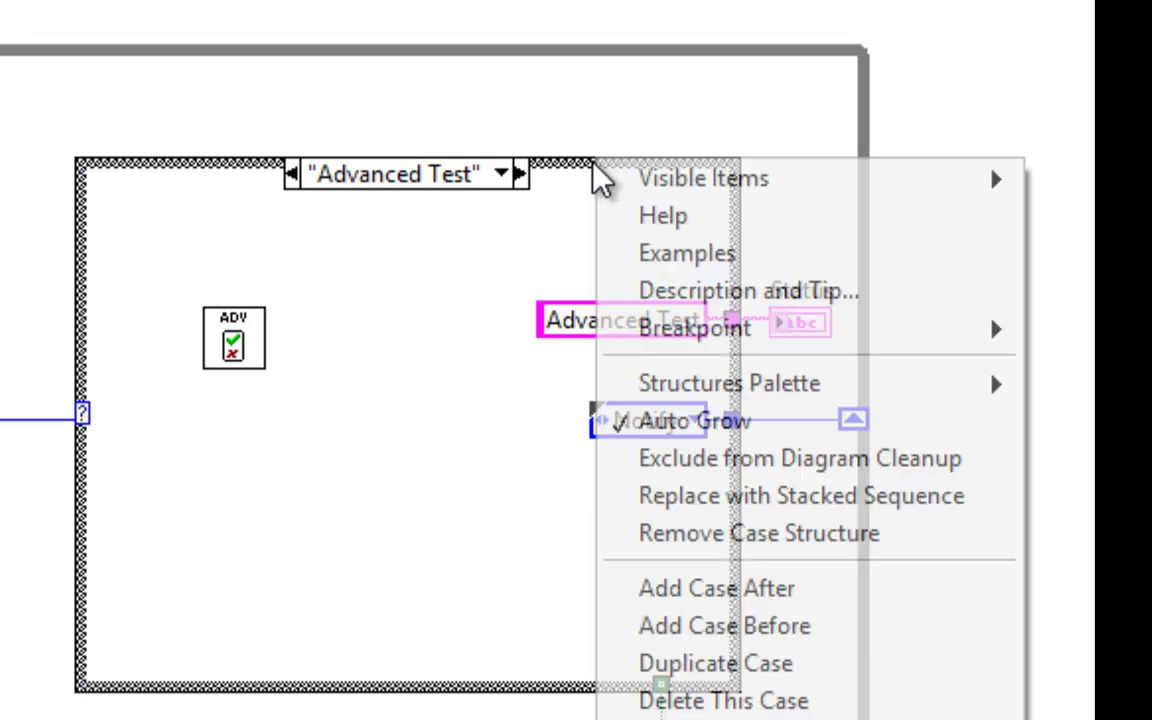
click(806, 598)
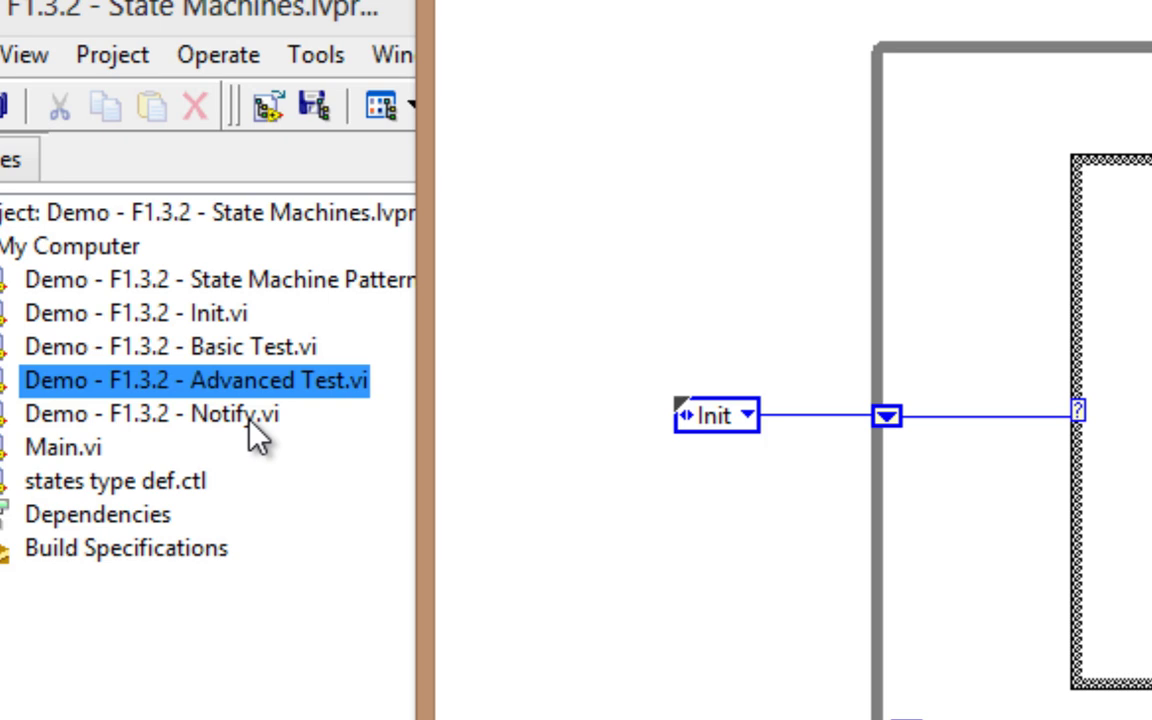
drag(250, 420, 215, 340)
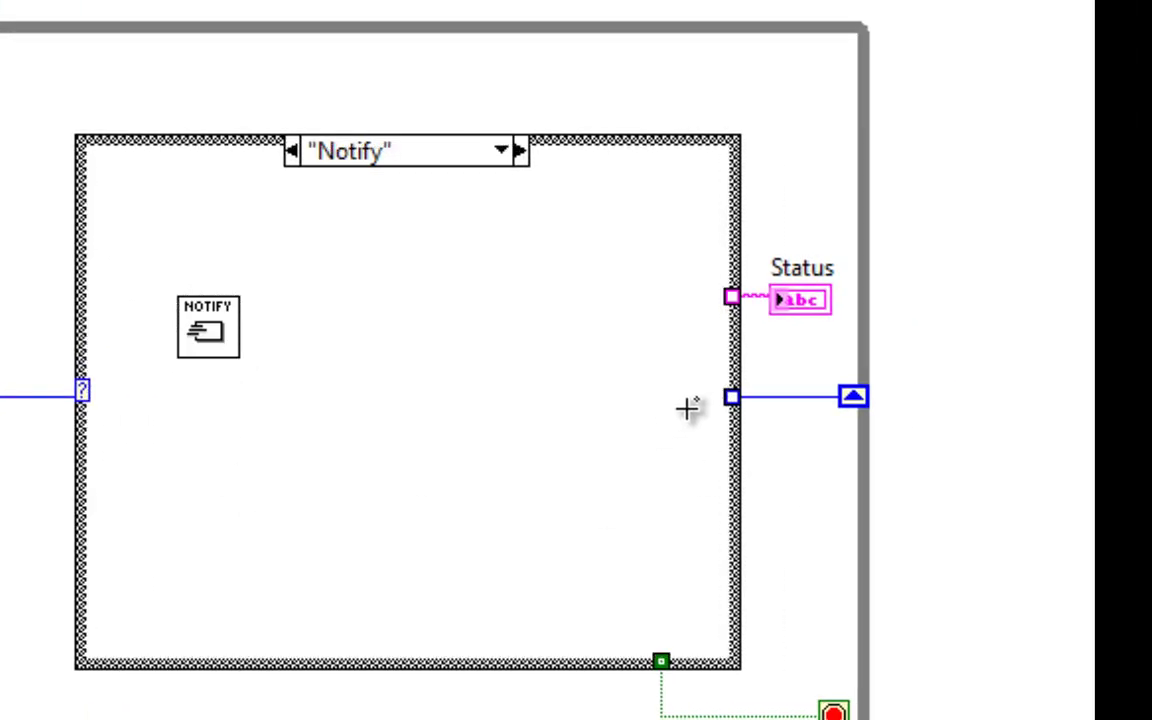
- Set the Notify case's next state constant to Idle
right_click(720, 398)
mouse_move(795, 520)
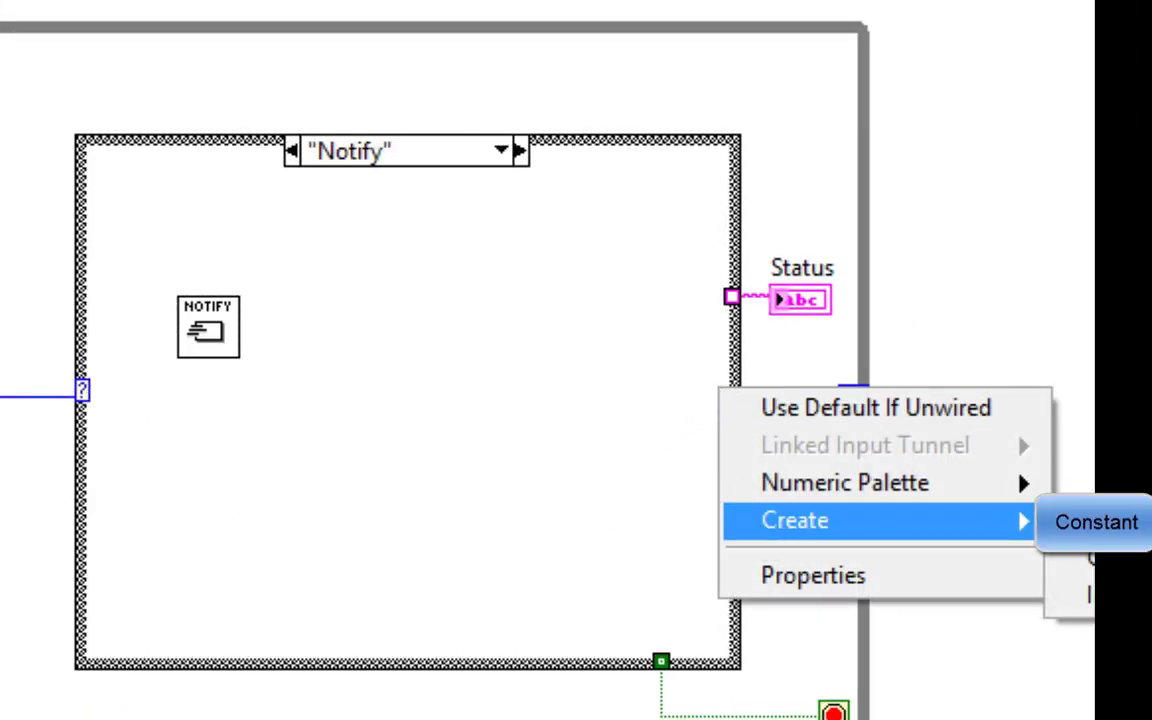
click(1097, 522)
click(690, 405)
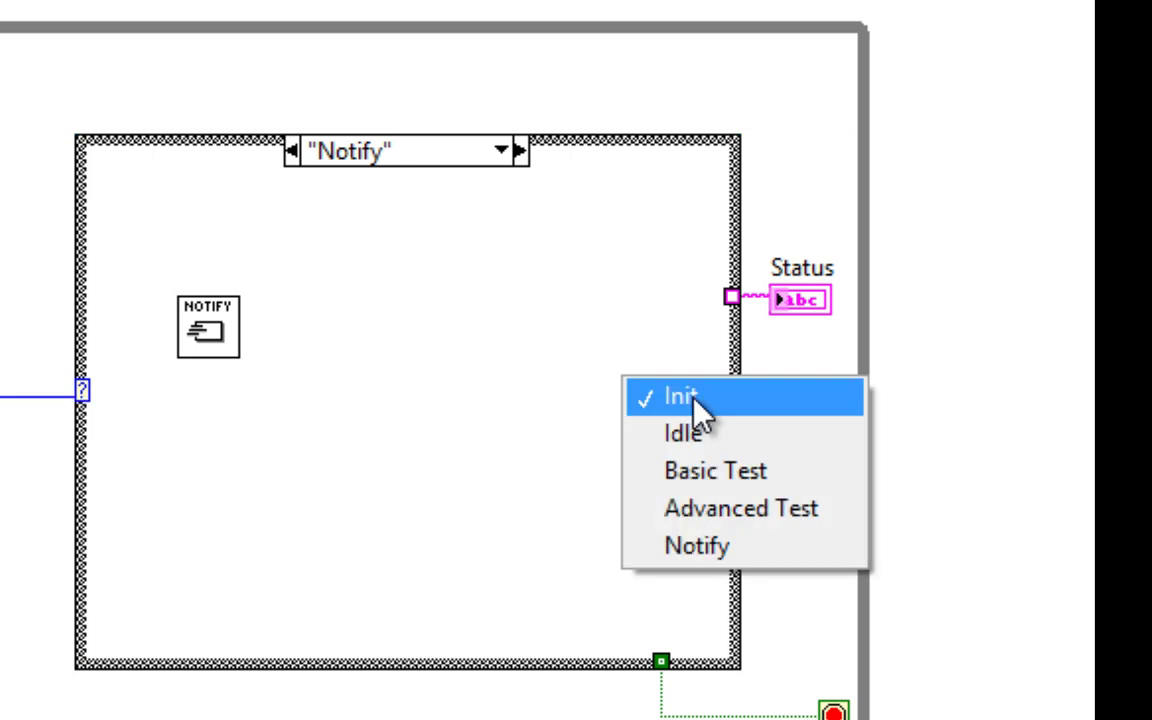
click(717, 432)
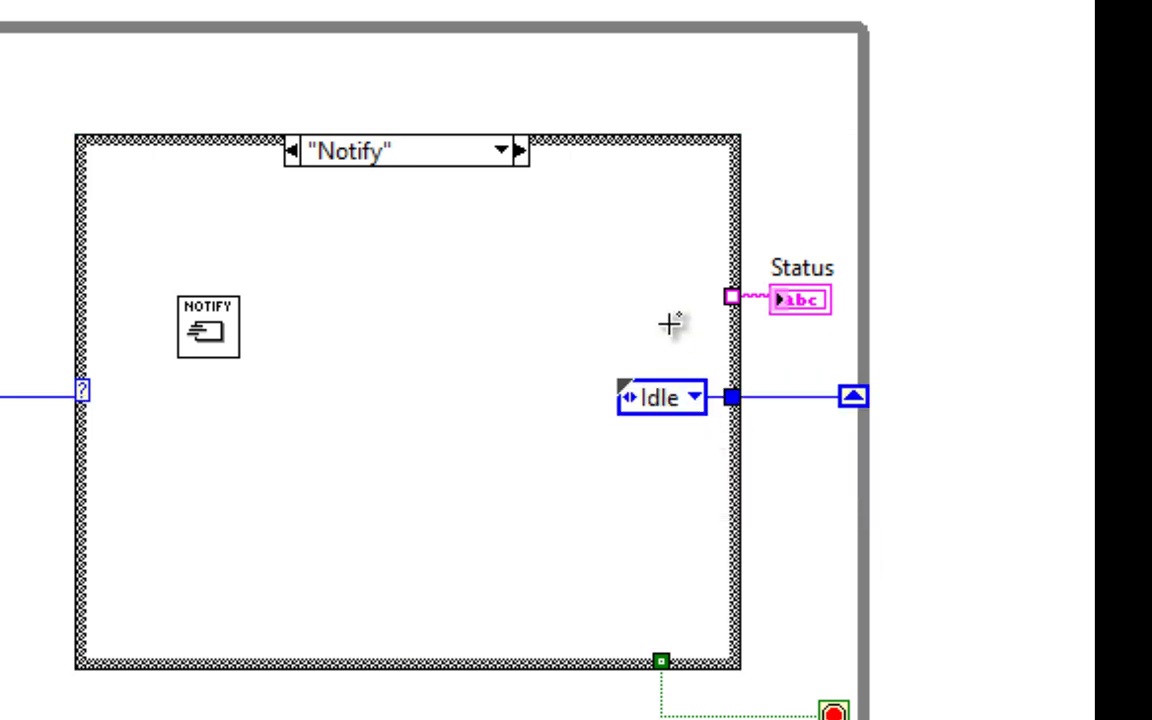
- Wire a 'Notify' string constant to the Status tunnel
right_click(725, 302)
click(1080, 432)
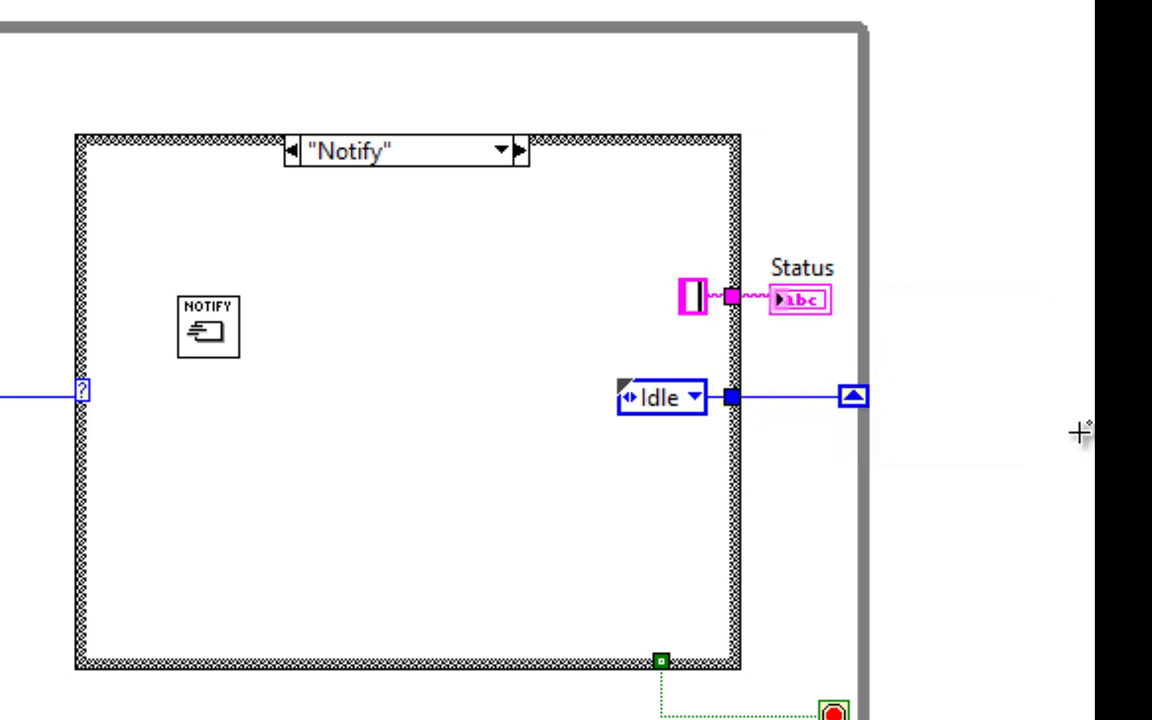
text(Noti)
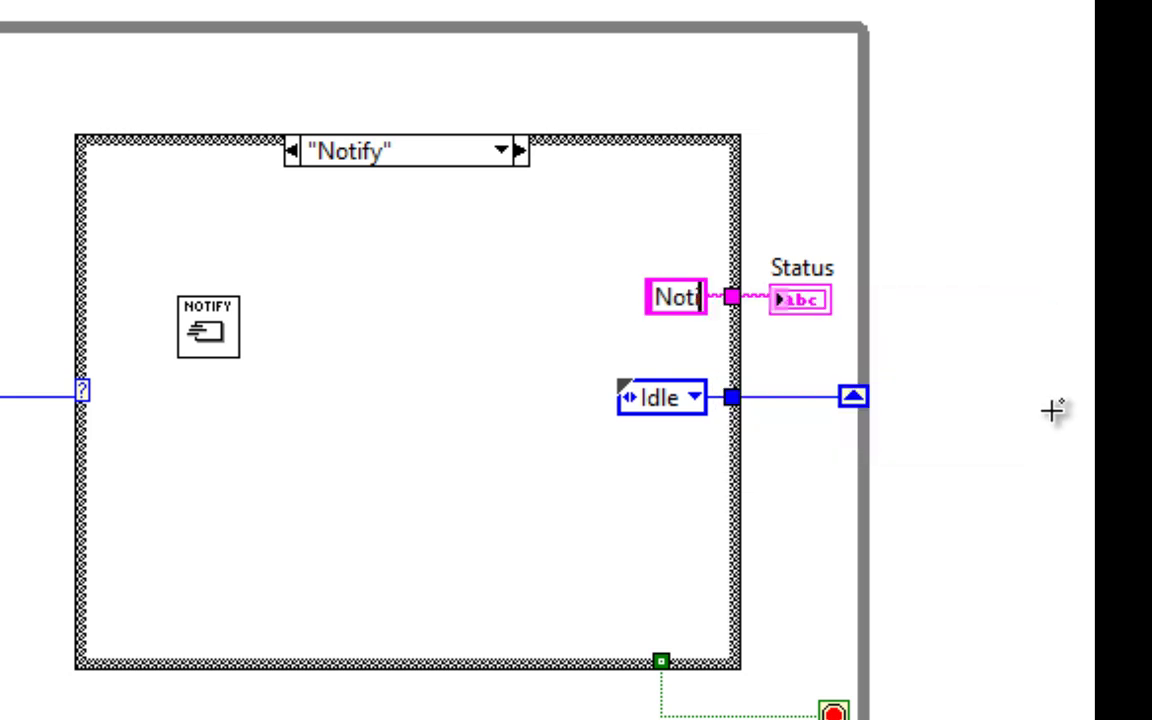
text(fy)
click(768, 68)
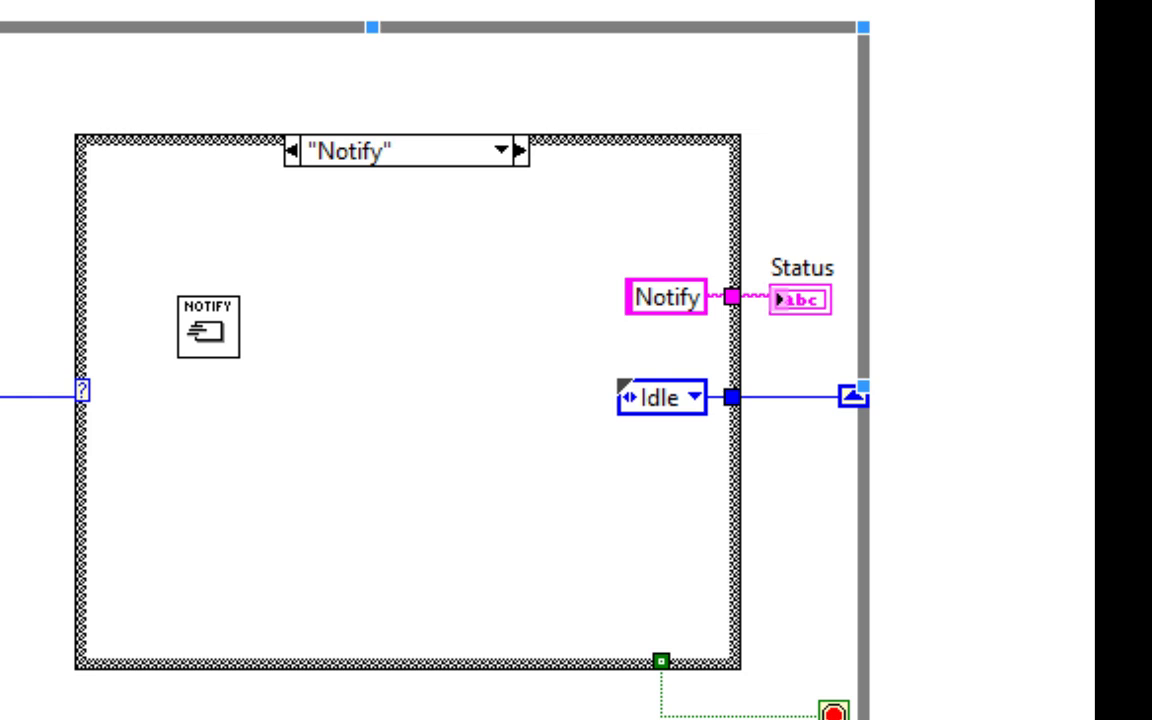
- Put a Wait (ms) inside the While Loop wired to a 1000 ms constant
right_click(650, 86)
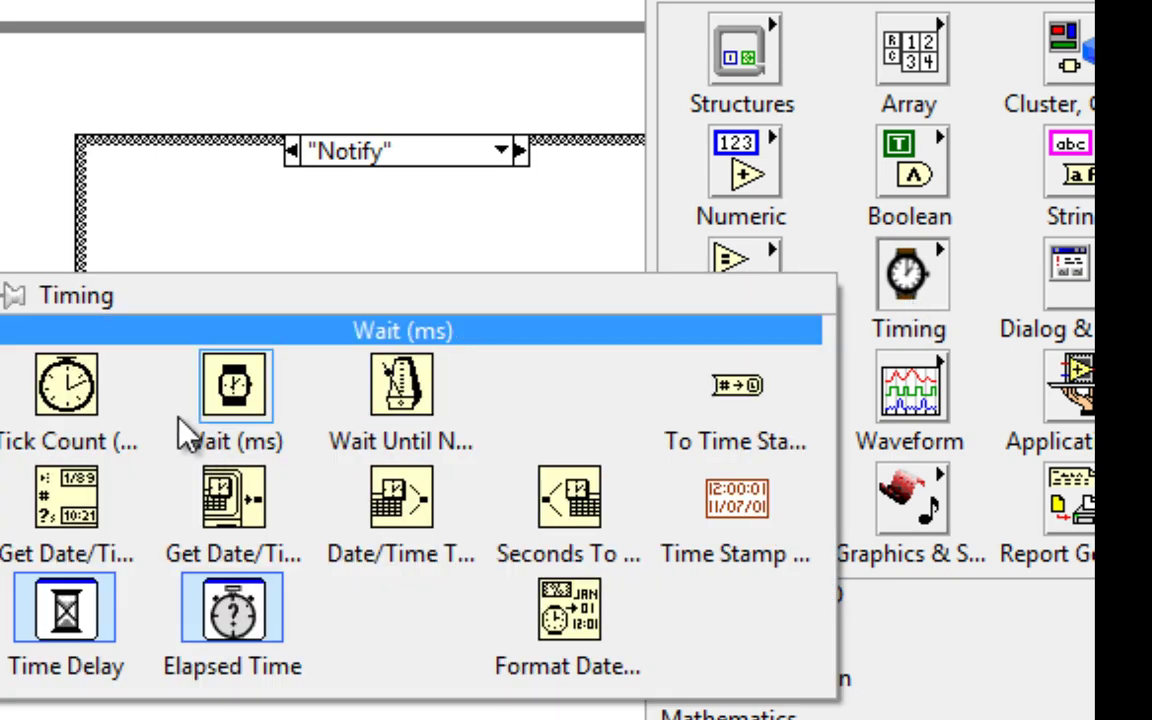
drag(234, 383, 680, 98)
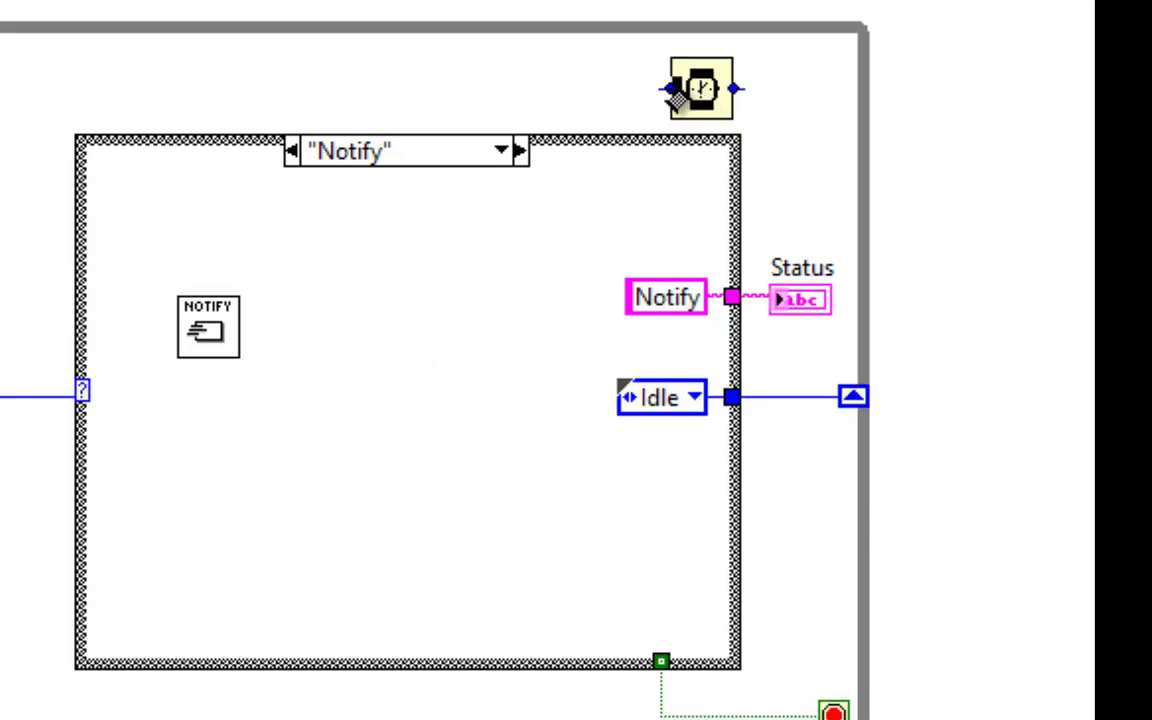
right_click(678, 97)
mouse_move(743, 386)
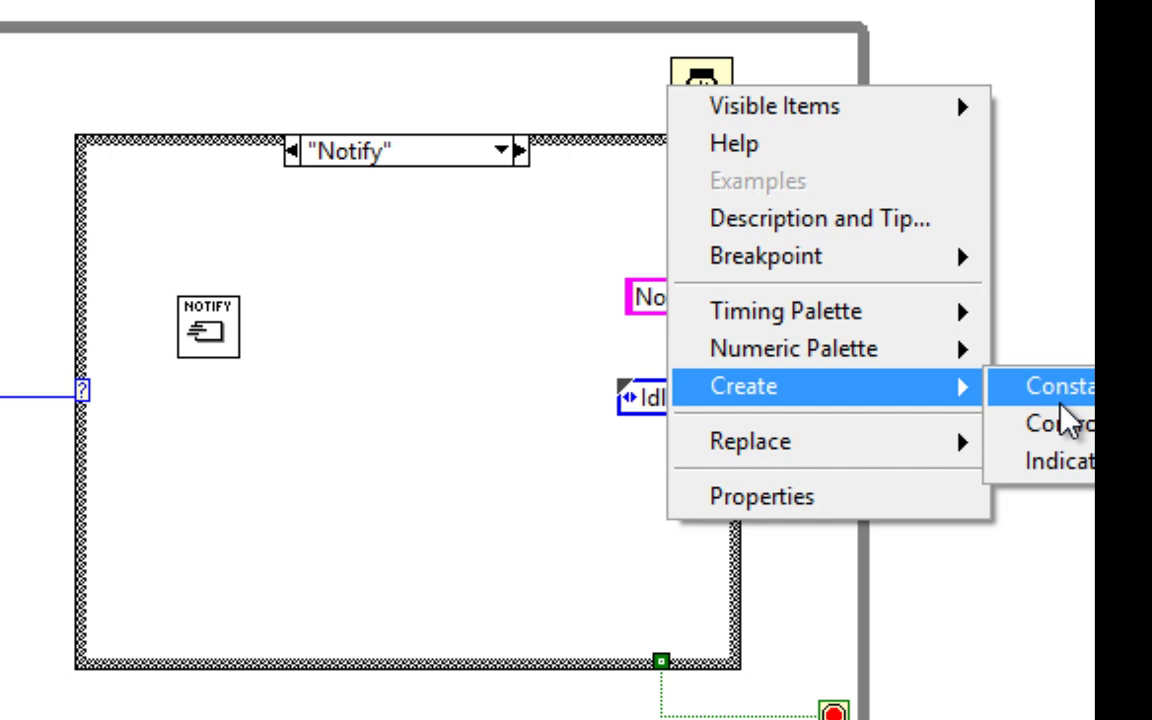
click(1060, 400)
text(1)
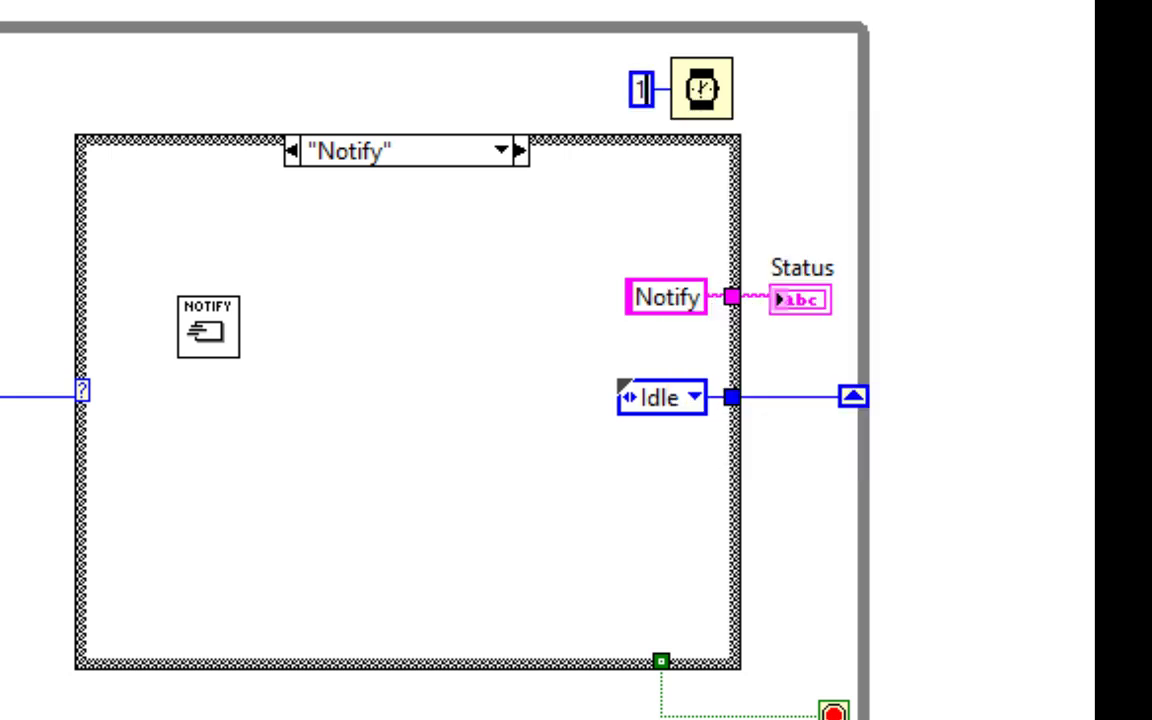
text(000)
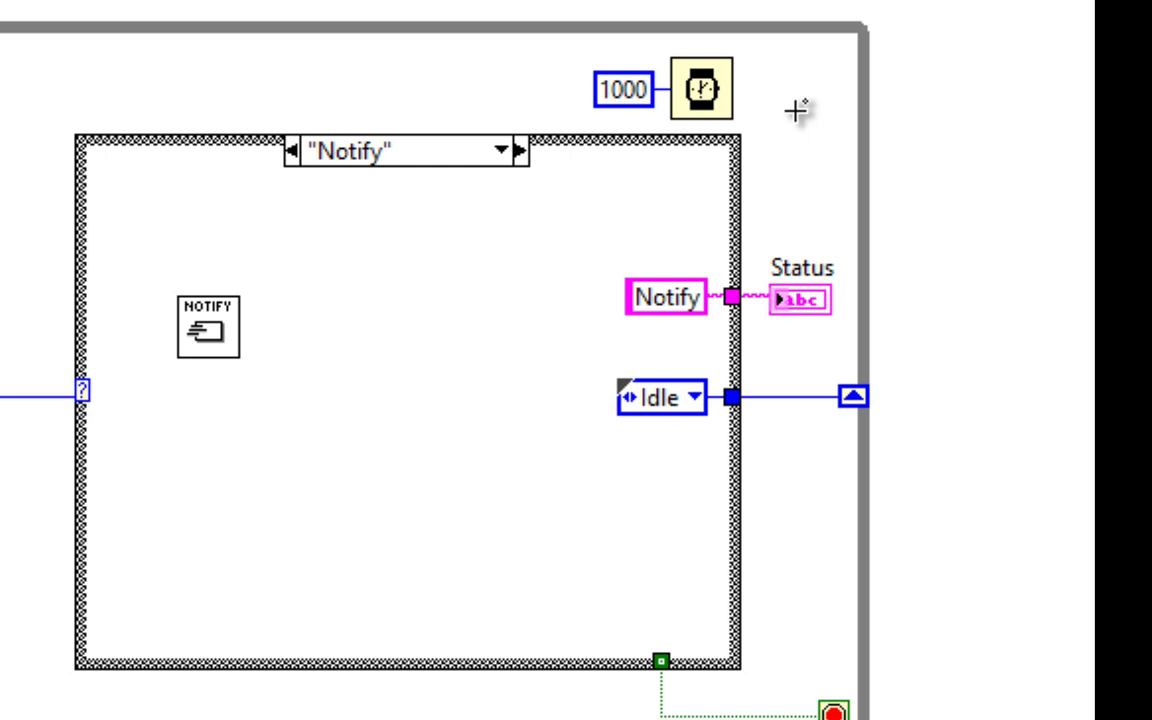
click(506, 152)
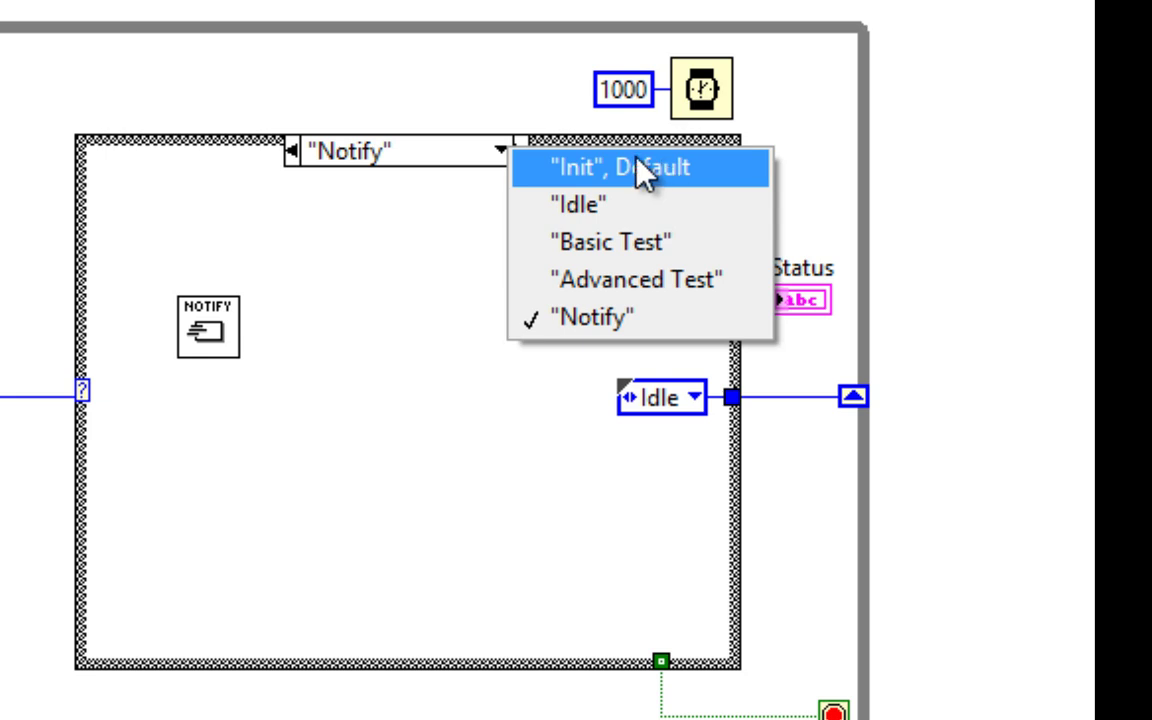
- Run Main.vi, press the Basic Test button, then stop it
click(489, 87)
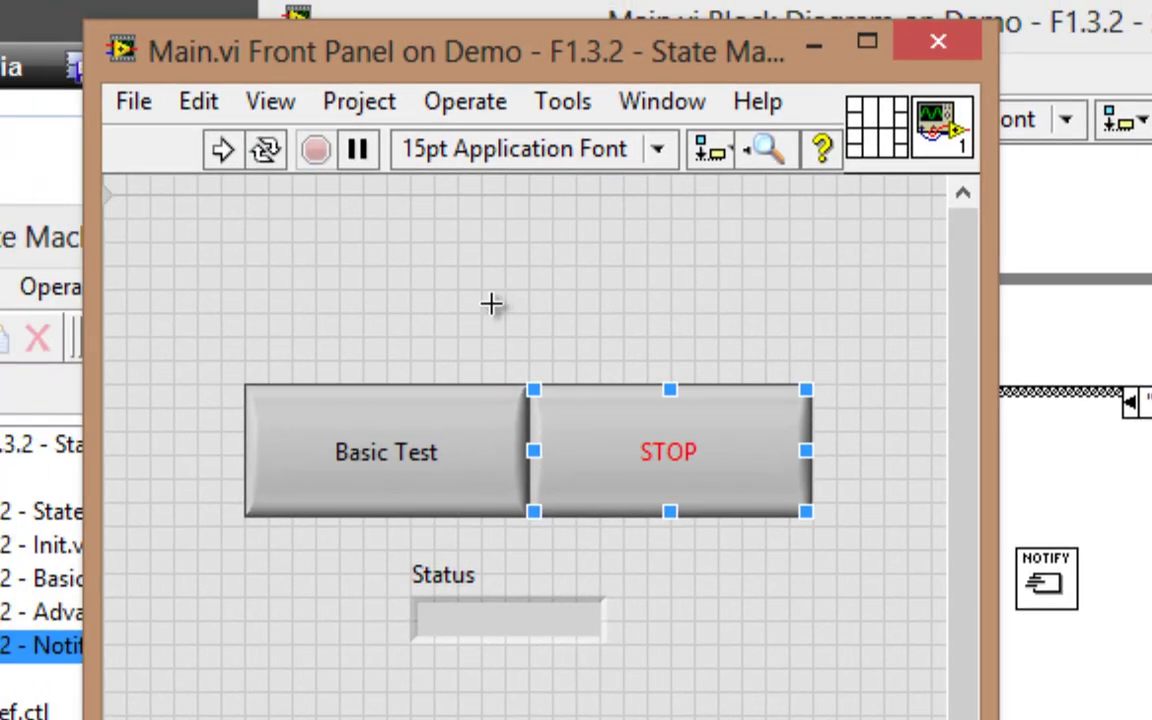
click(226, 152)
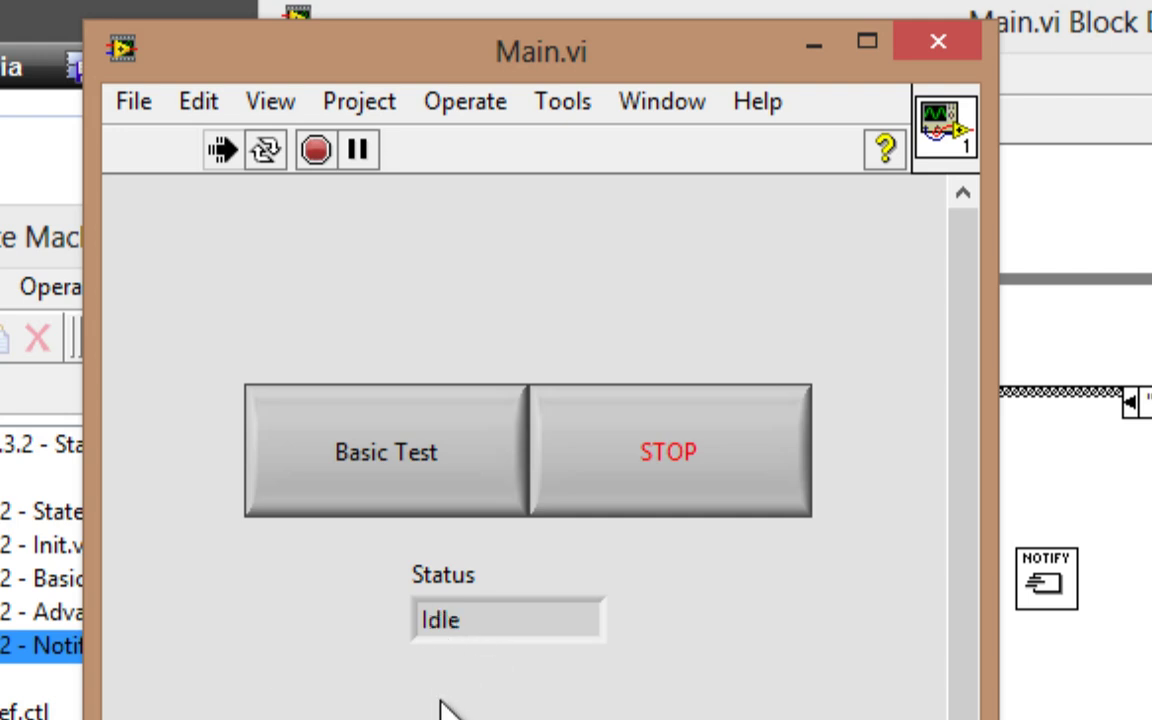
click(460, 490)
click(768, 491)
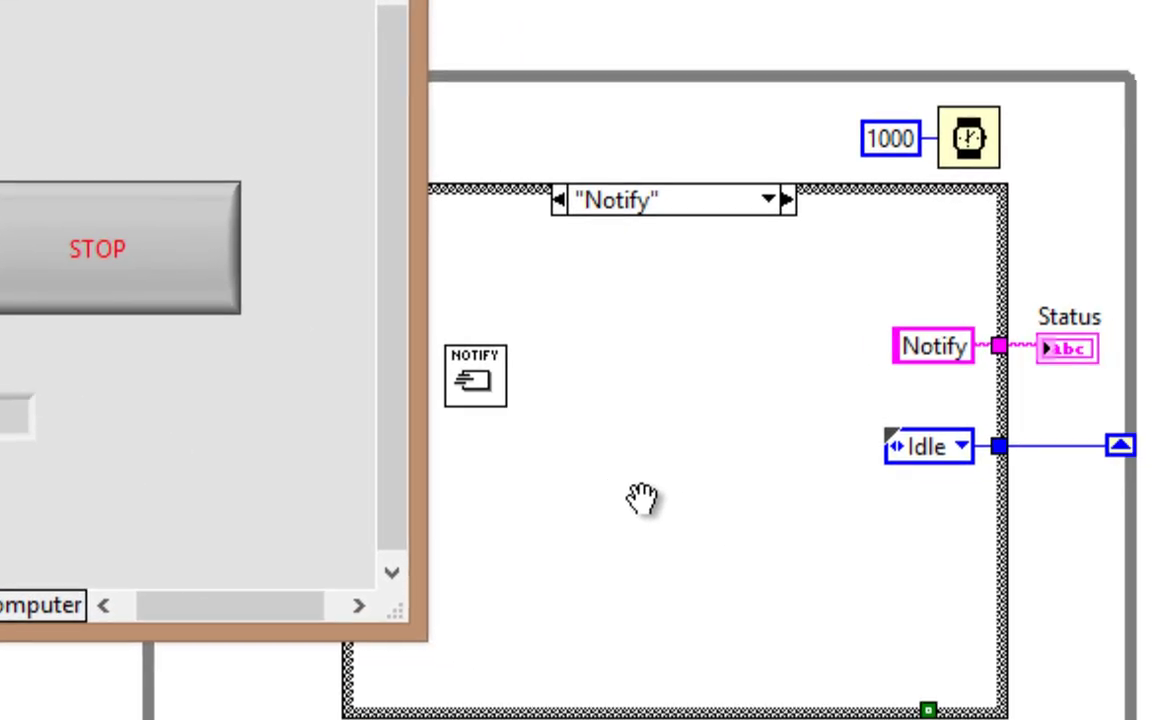
- Return to the block diagram and show the Basic Test case
click(592, 478)
click(727, 186)
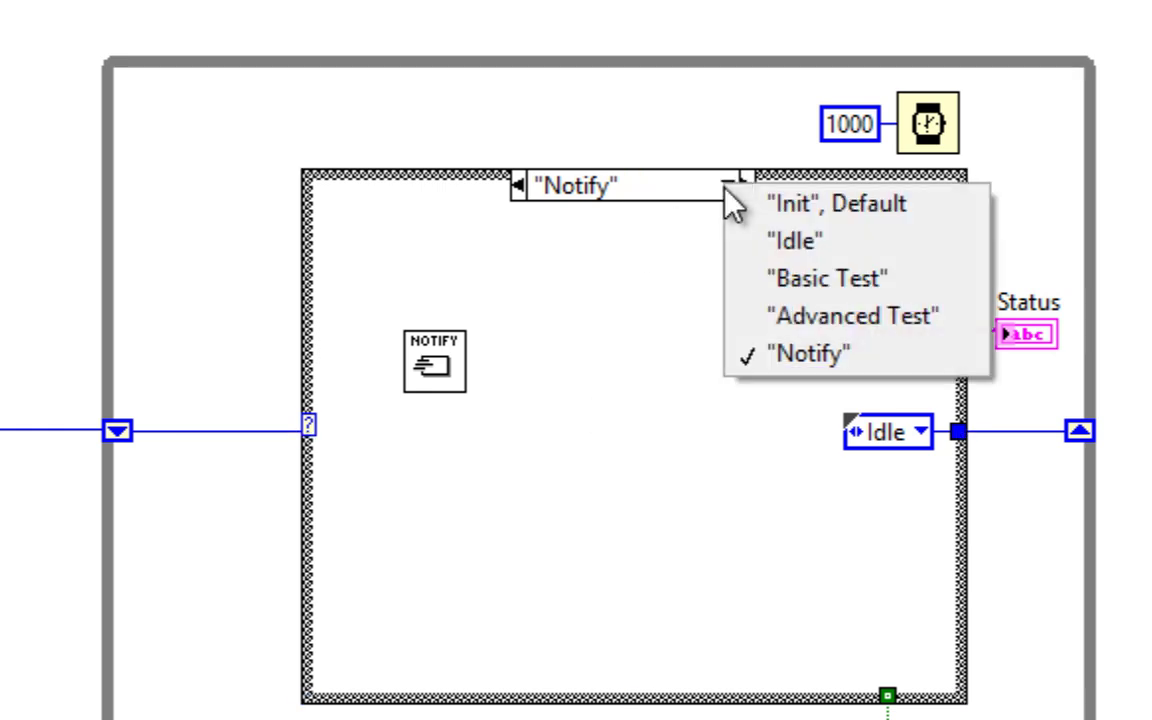
click(790, 290)
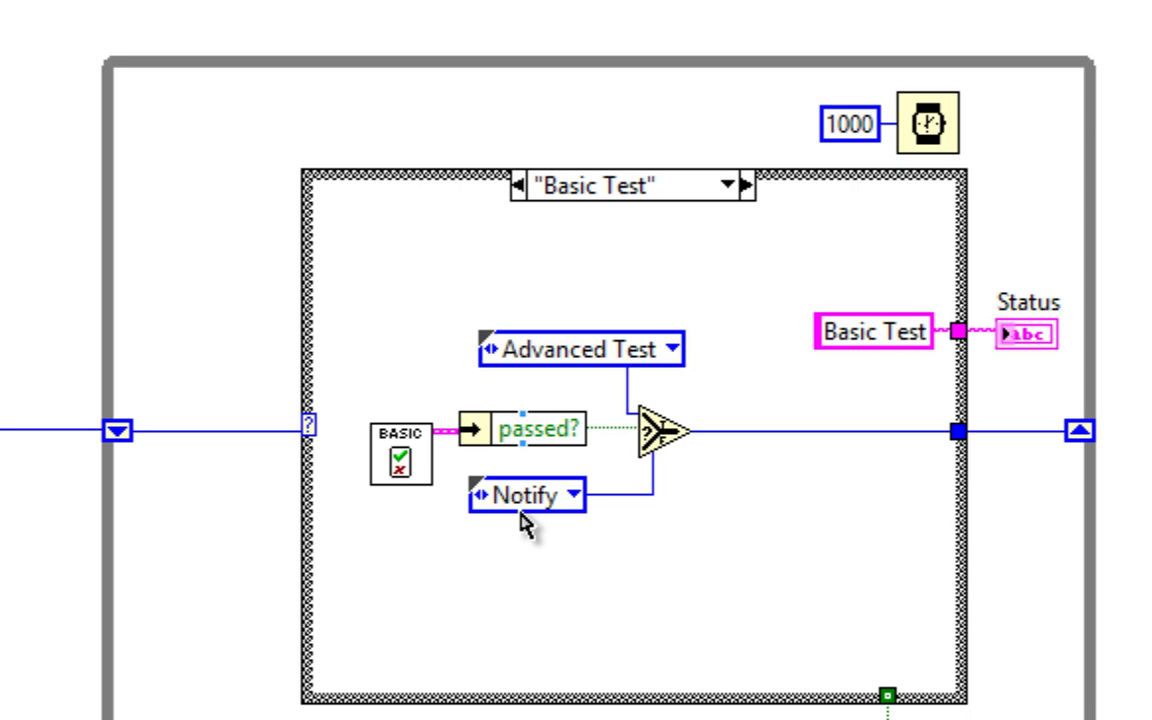
double_click(400, 452)
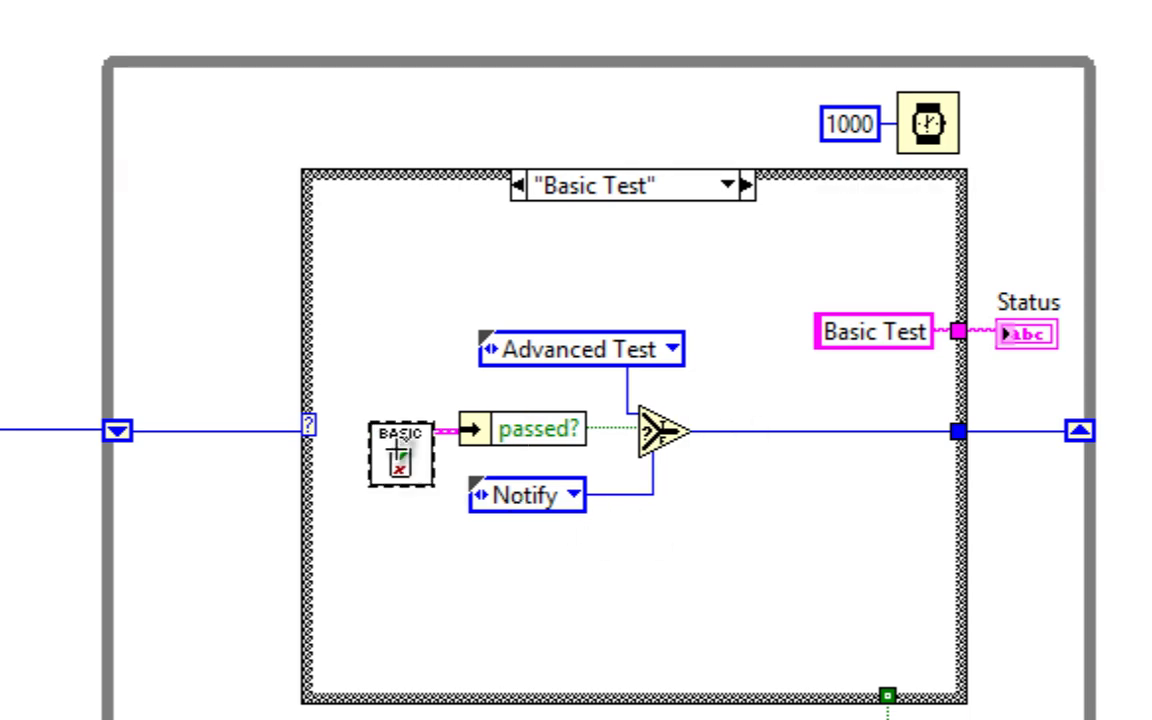
key(ctrl+e)
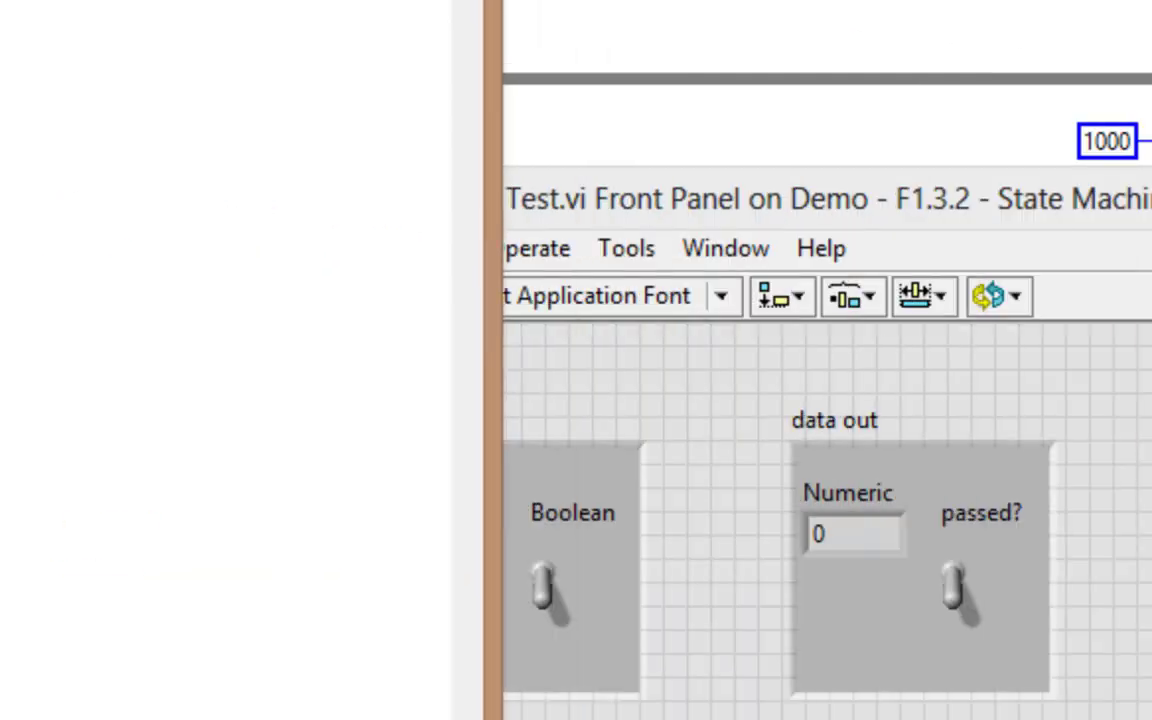
key(ctrl+e)
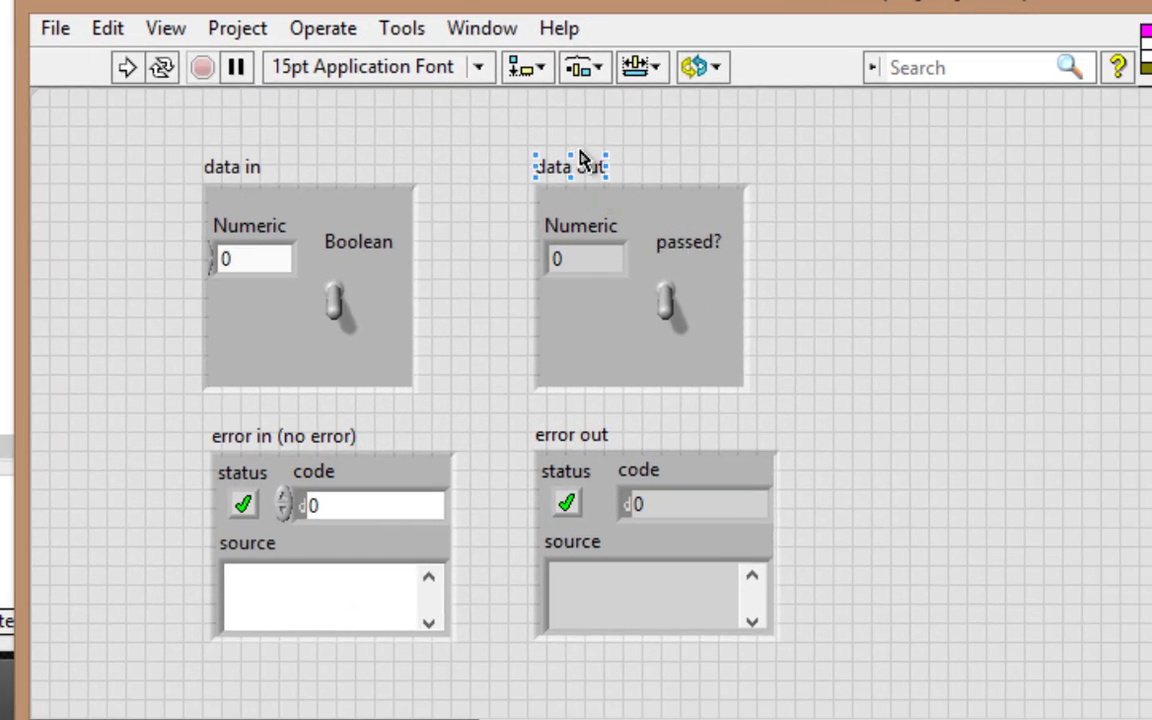
click(668, 295)
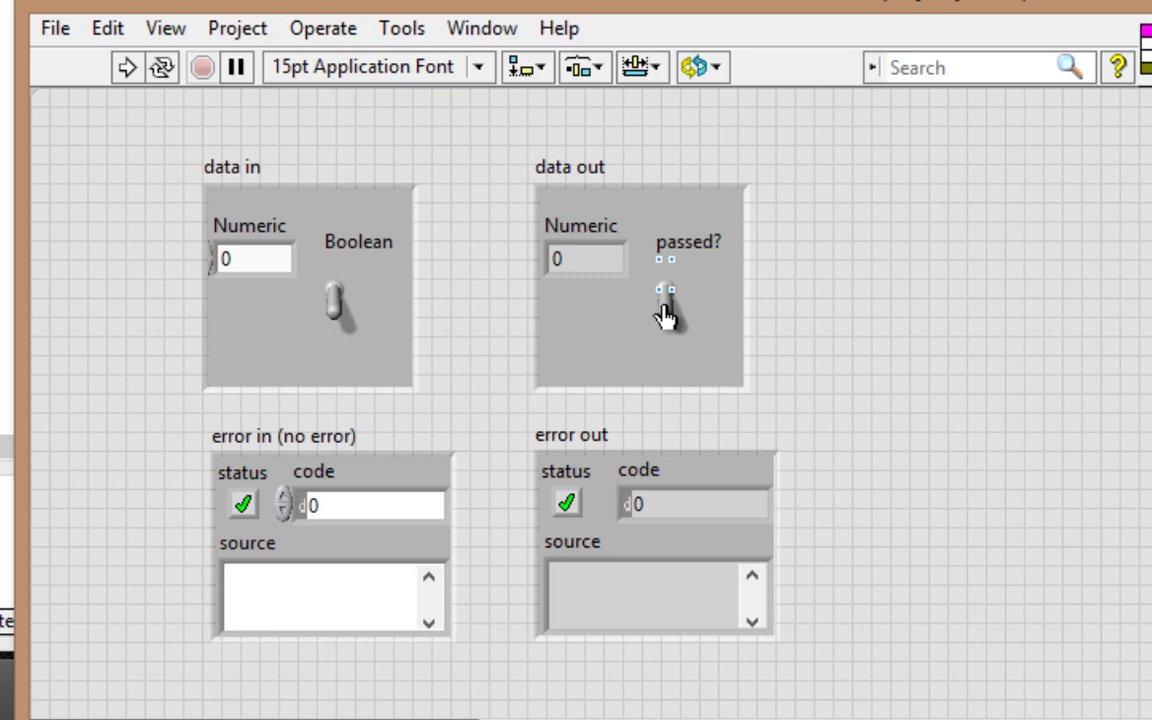
click(688, 242)
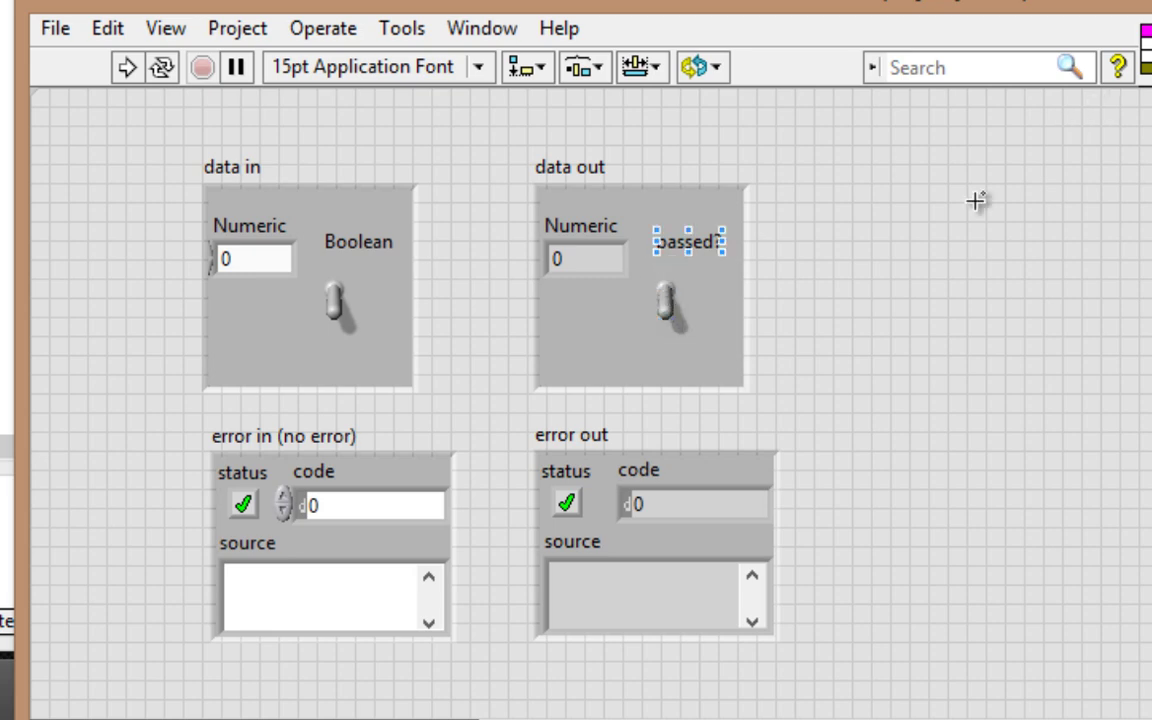
key(ctrl+e)
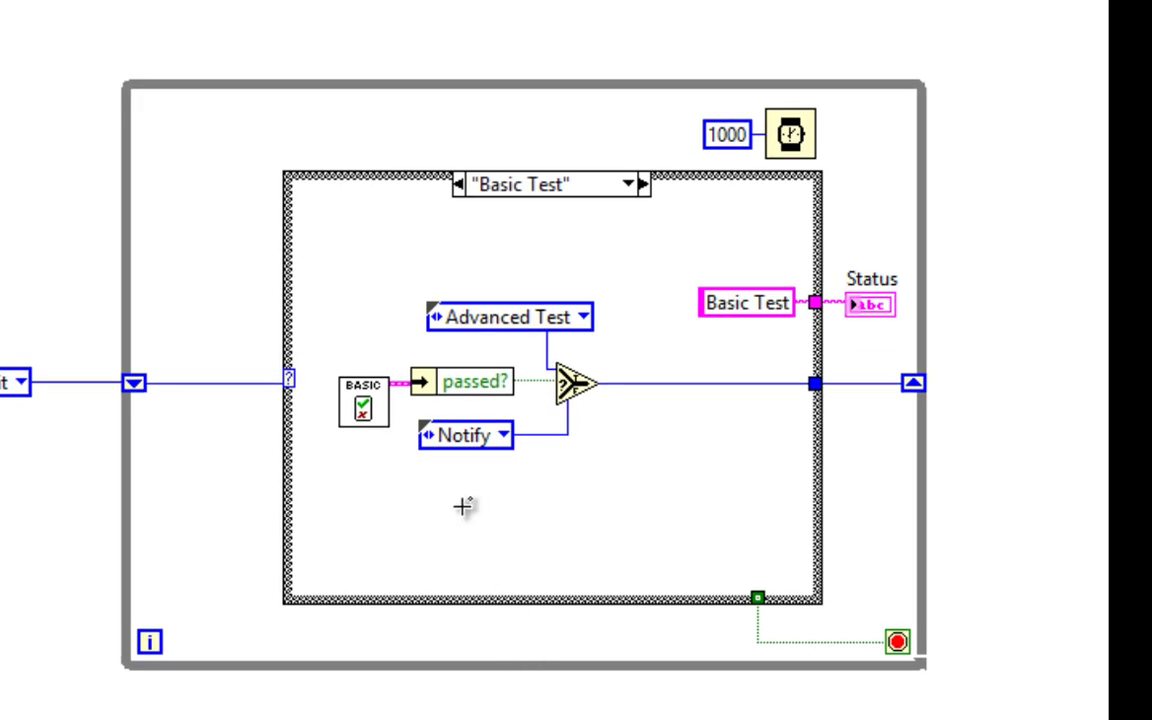
- Open the Basic Test subVI and switch to its block diagram
double_click(365, 405)
click(465, 391)
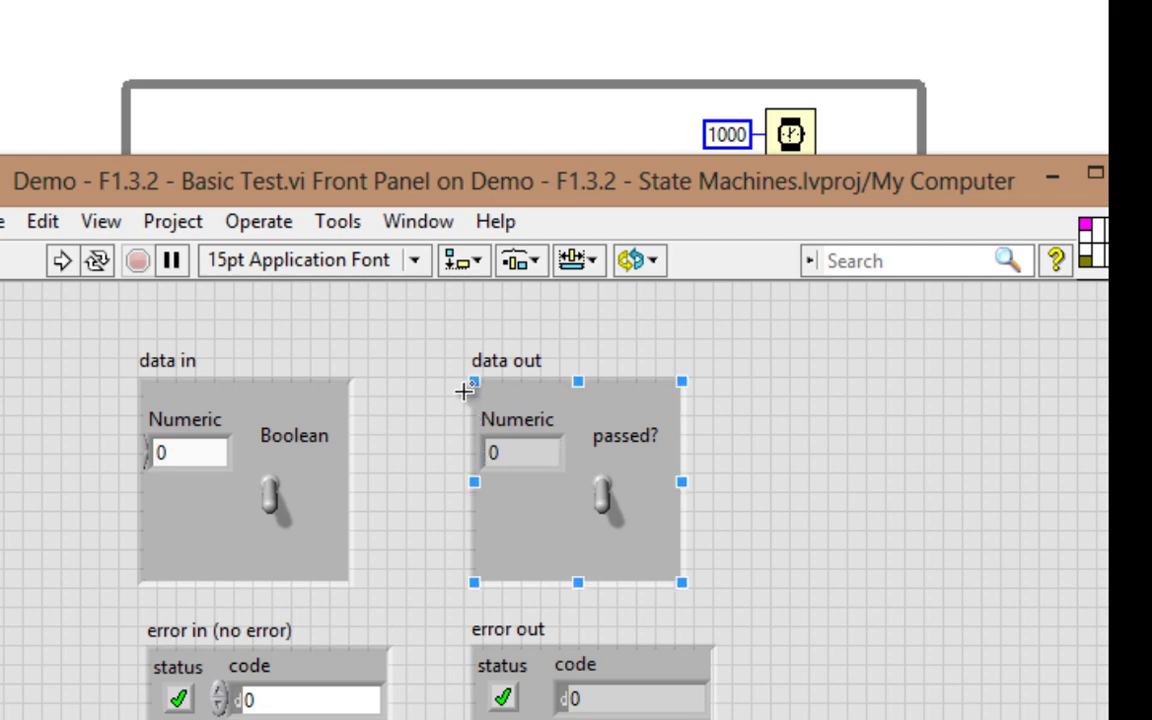
click(465, 391)
key(ctrl+e)
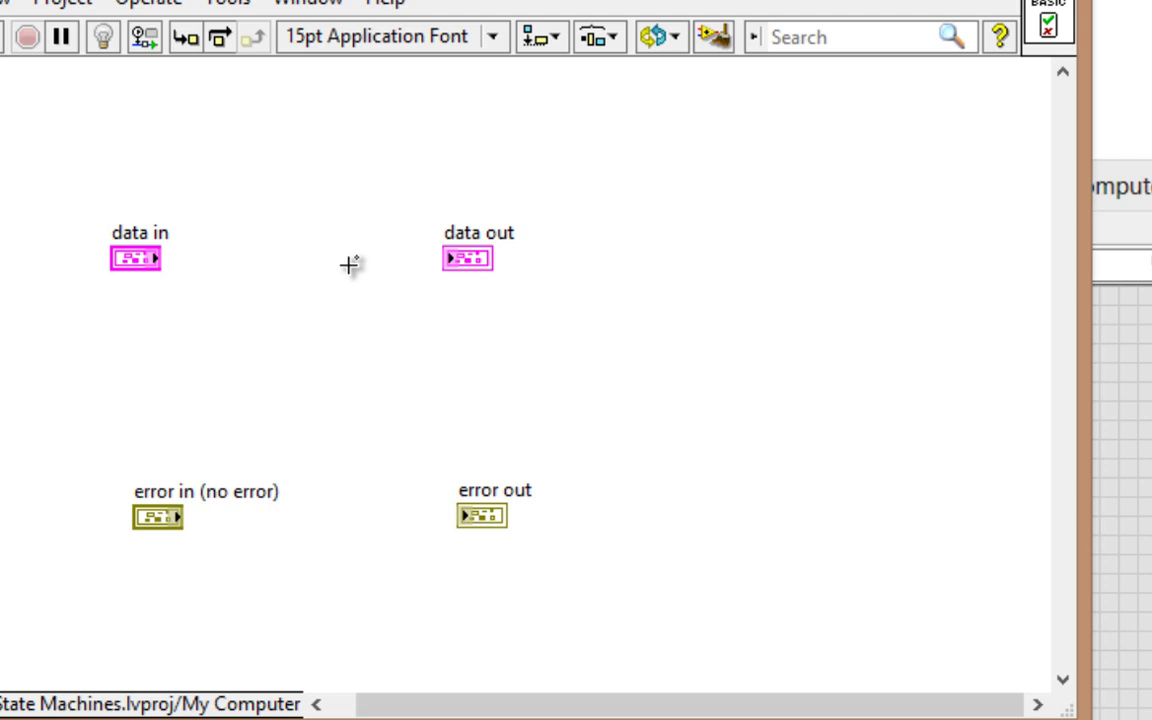
- Wire data in into a Bundle By Name node set to the Boolean element
right_click(349, 263)
mouse_move(698, 108)
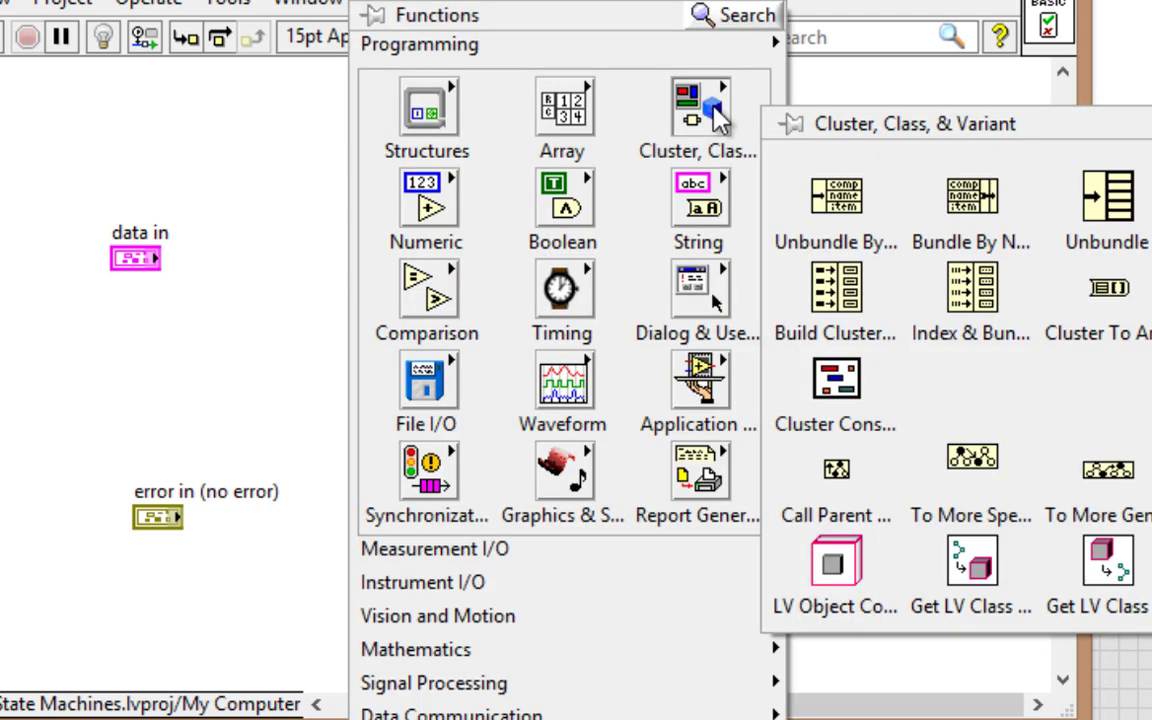
click(971, 197)
click(300, 292)
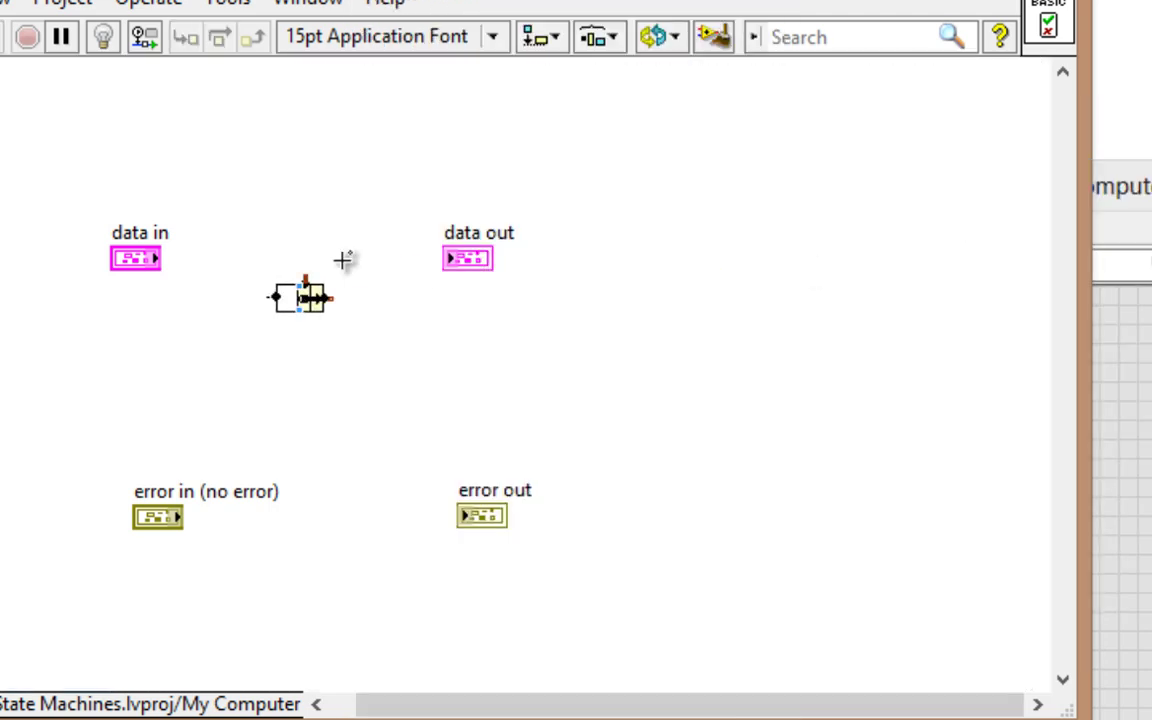
click(158, 260)
click(308, 292)
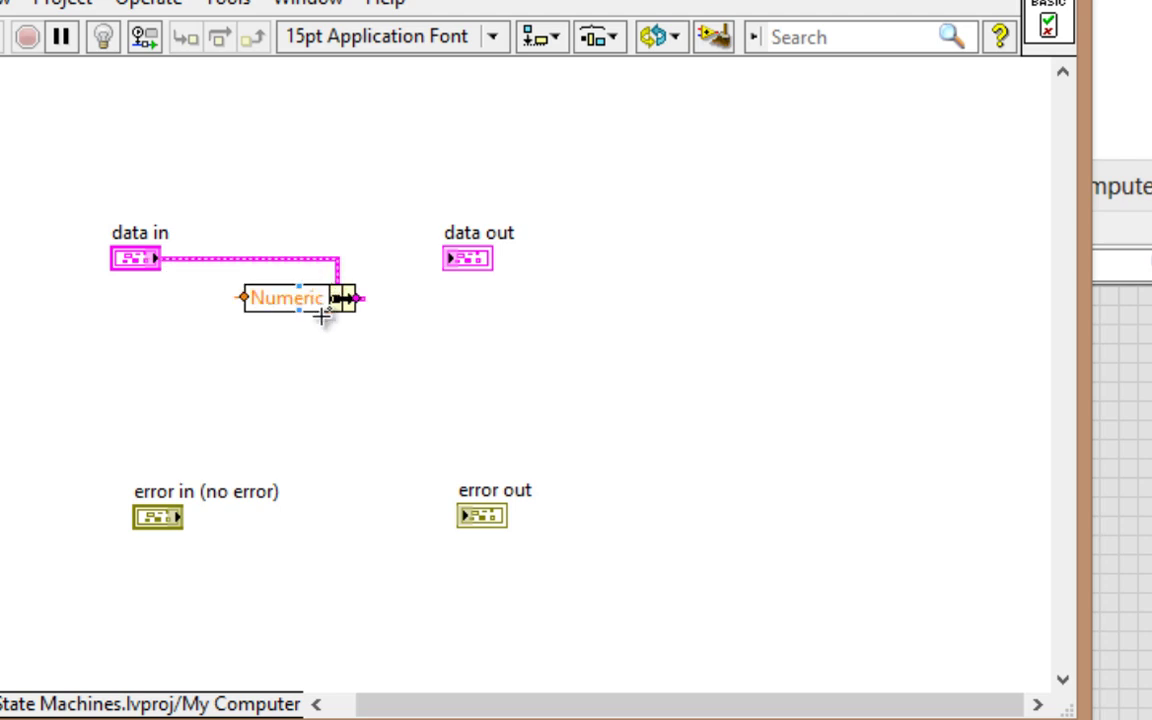
click(300, 300)
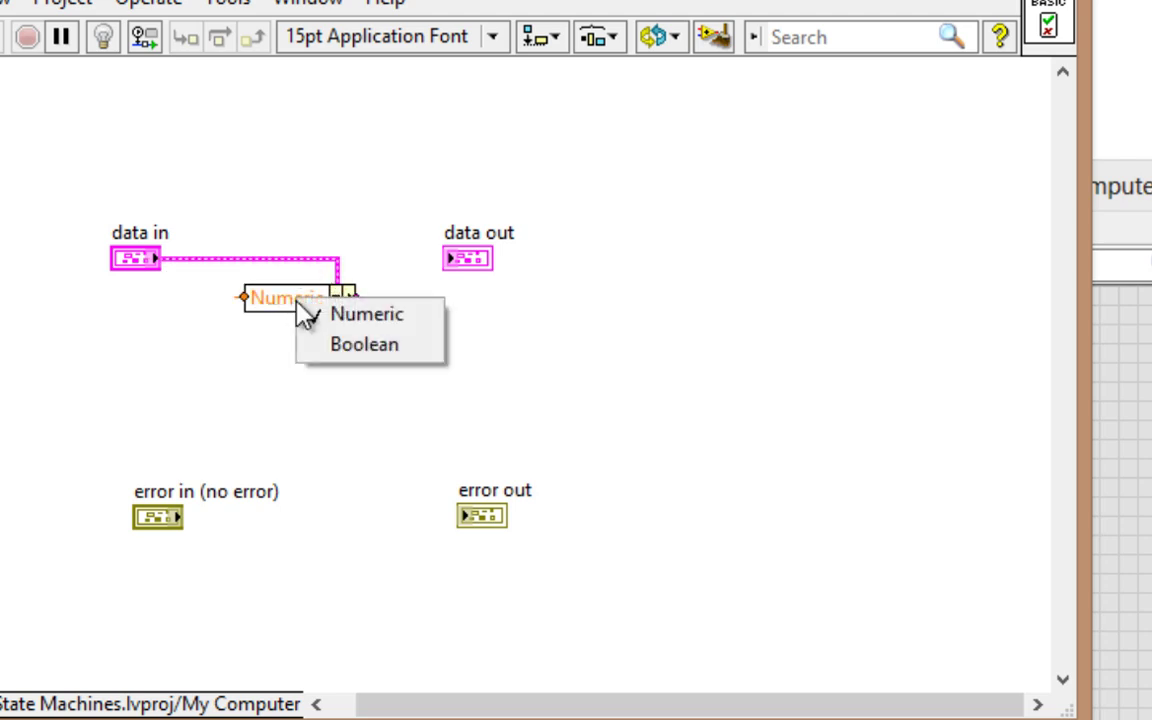
click(340, 347)
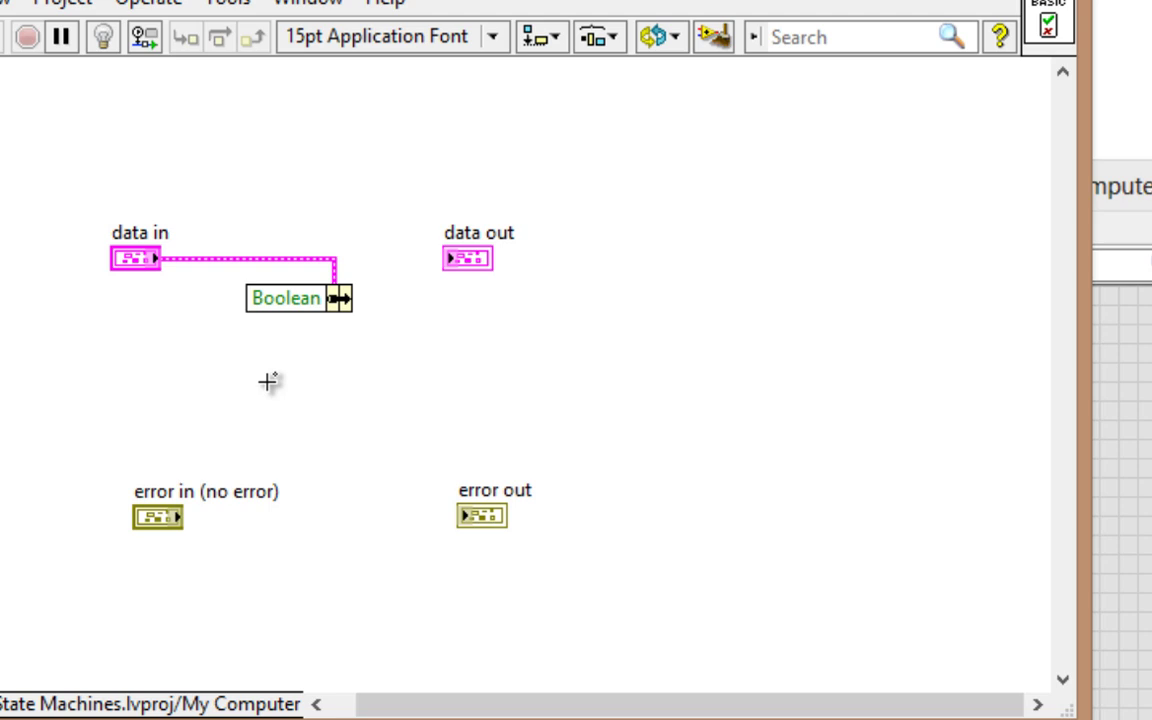
- Bundle a True constant into Boolean, wire it to data out, and close the subVI
right_click(250, 302)
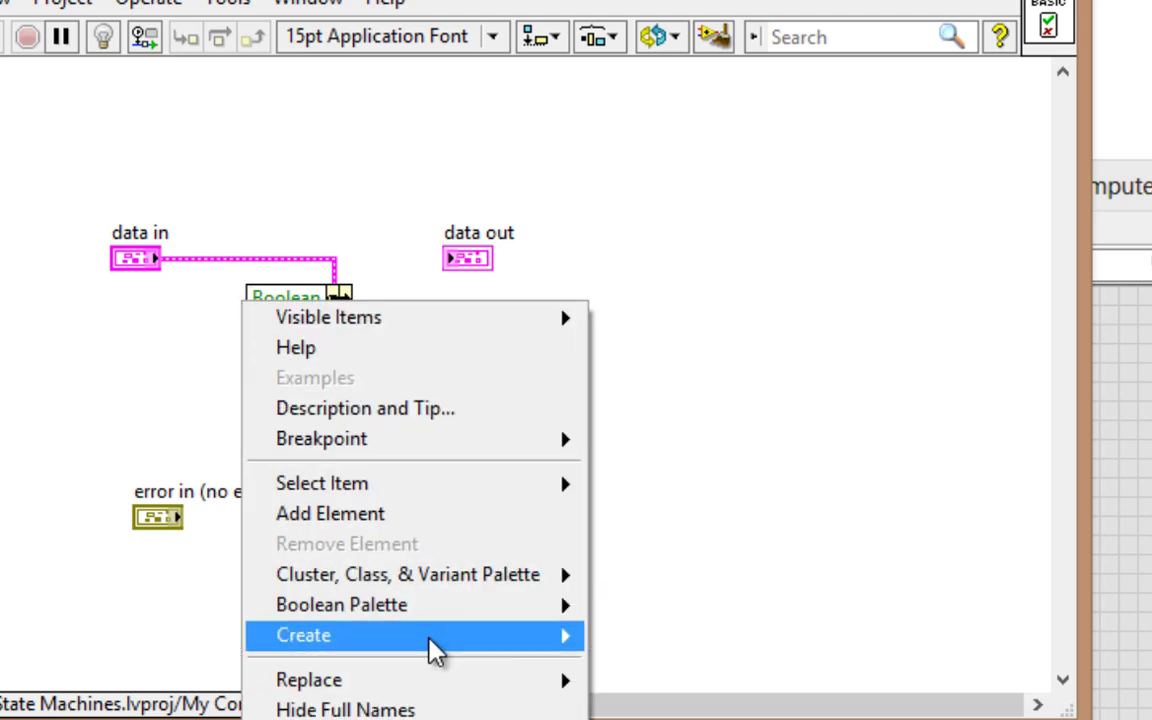
mouse_move(400, 635)
click(665, 638)
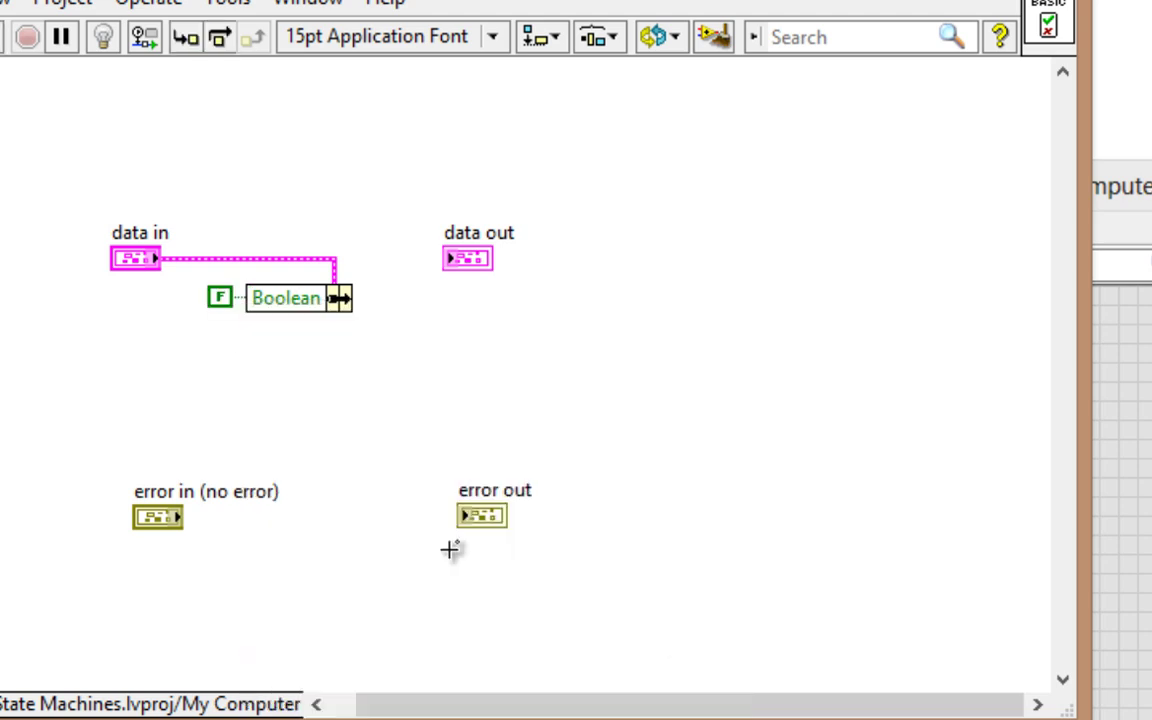
click(219, 298)
click(352, 298)
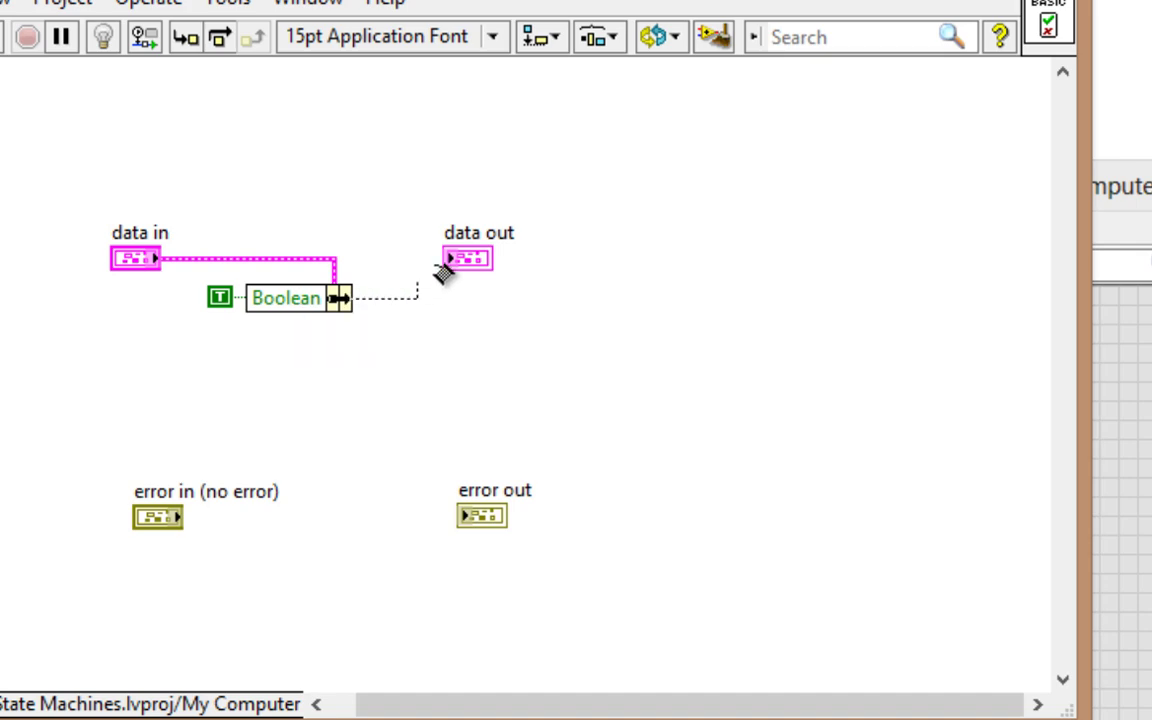
click(466, 262)
key(ctrl+e)
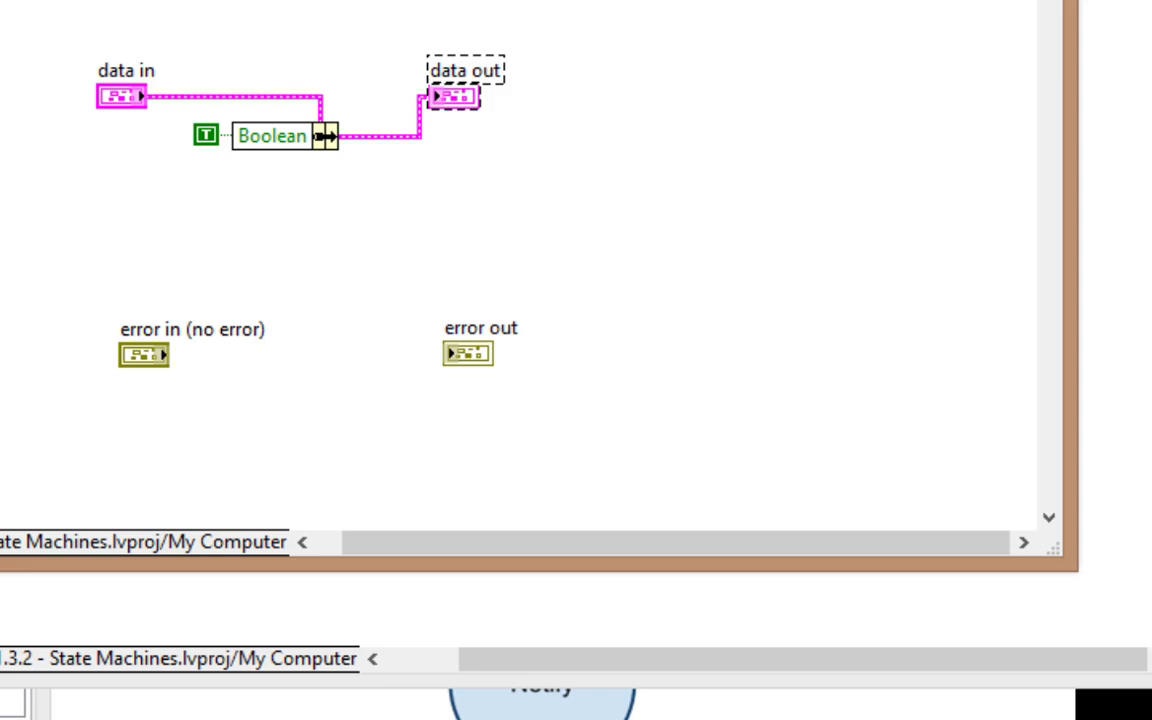
key(ctrl+w)
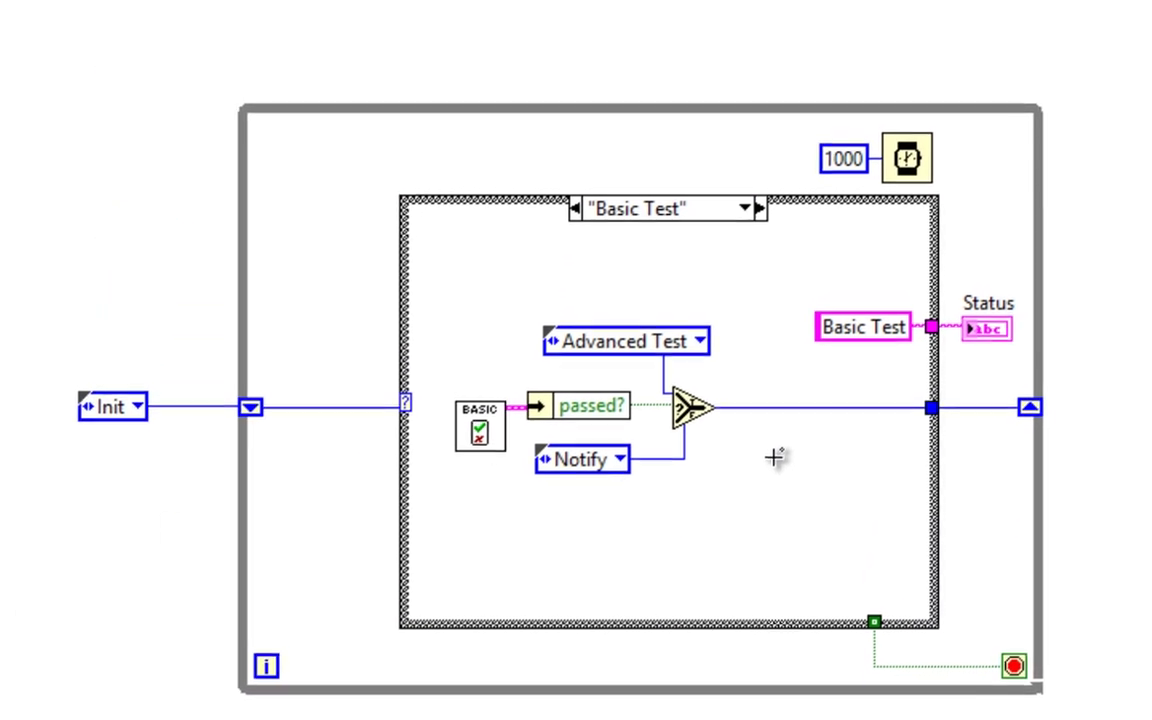
- Rerun Main.vi, press Basic Test, stop it, and return to the diagram
key(ctrl+e)
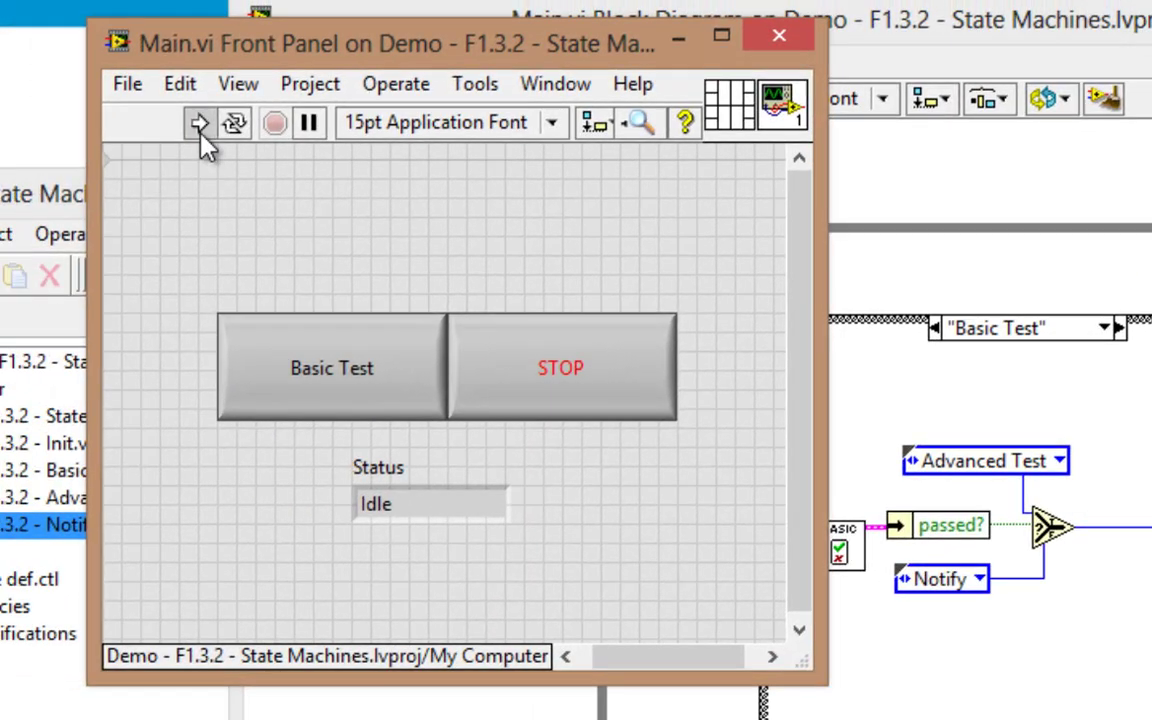
click(150, 118)
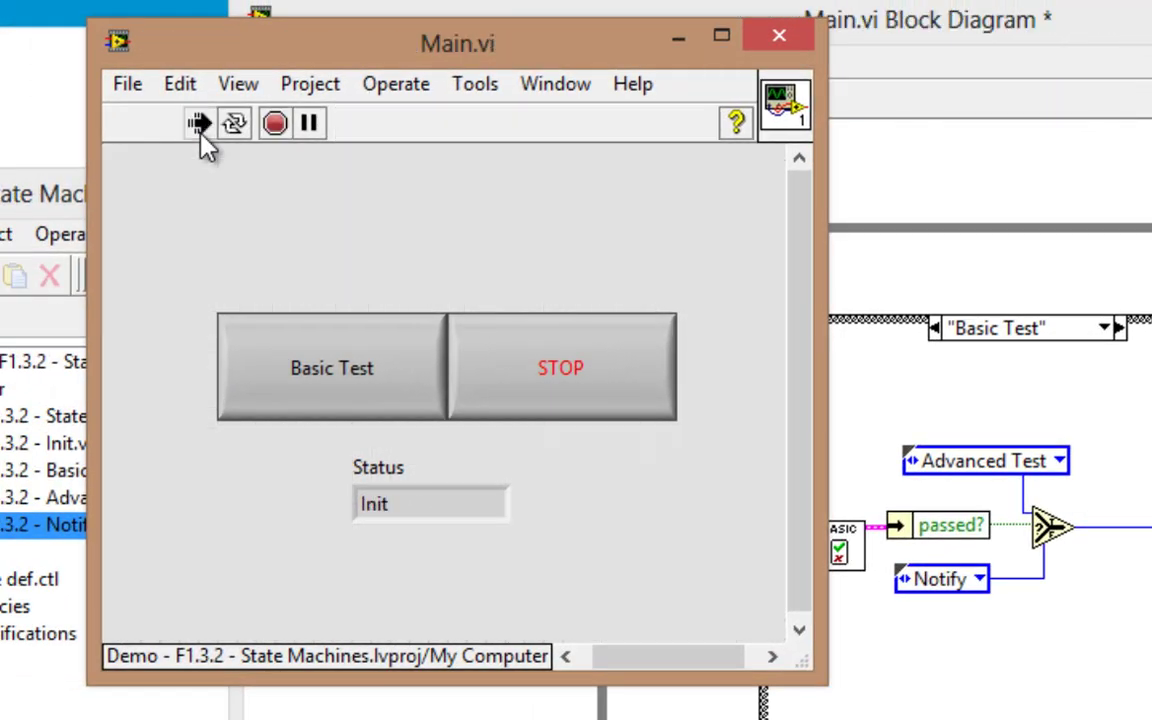
click(378, 390)
click(630, 404)
click(987, 711)
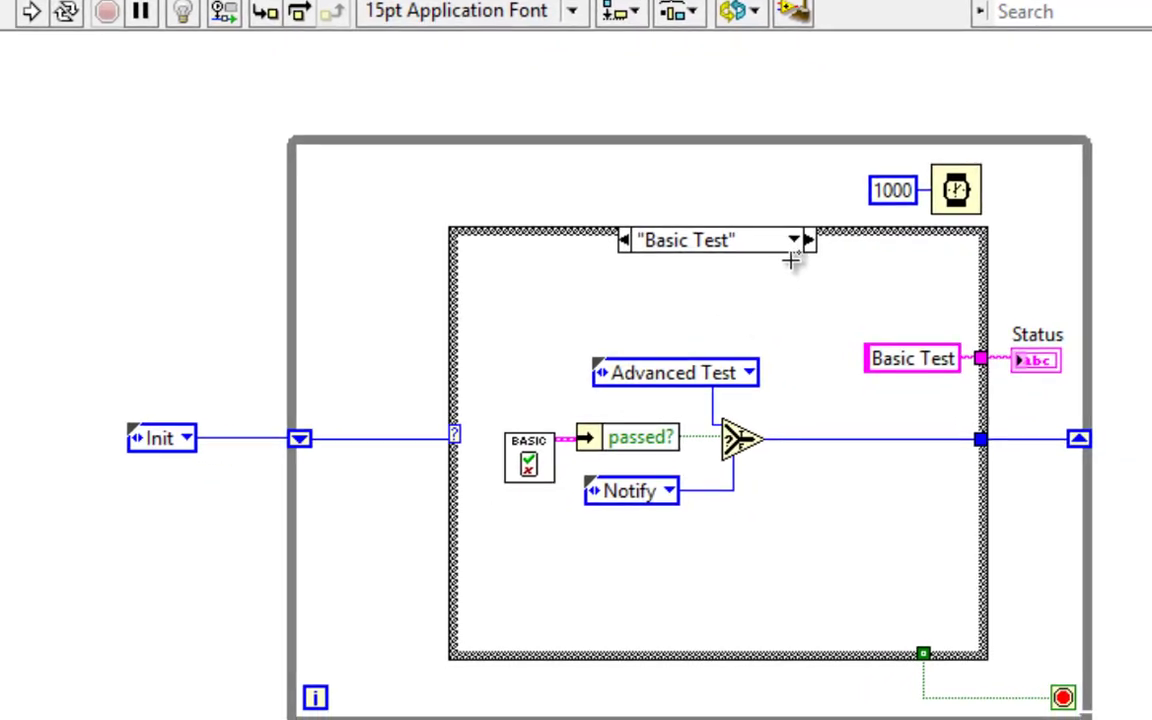
click(797, 246)
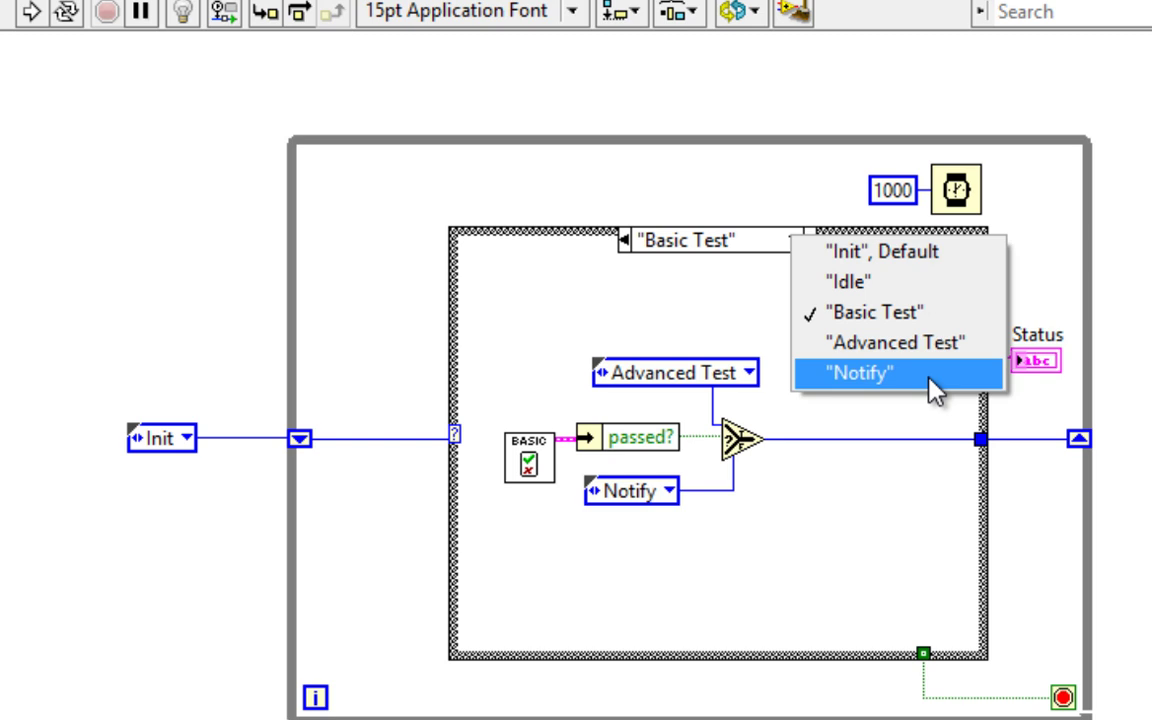
click(729, 328)
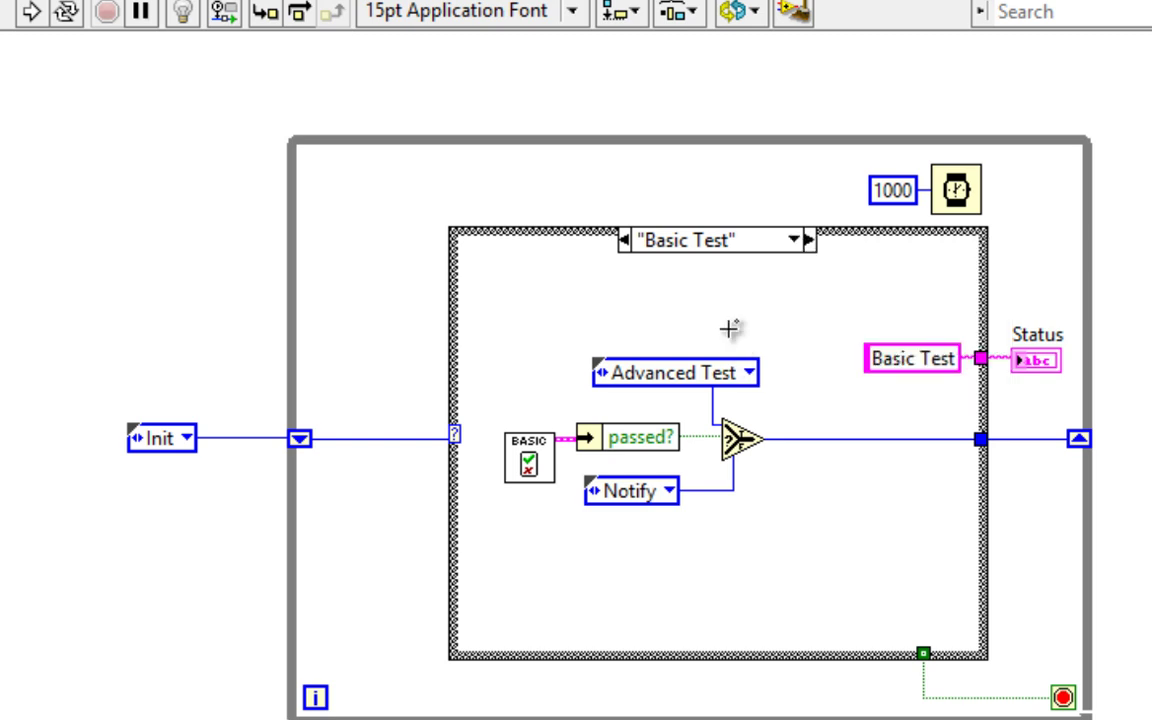